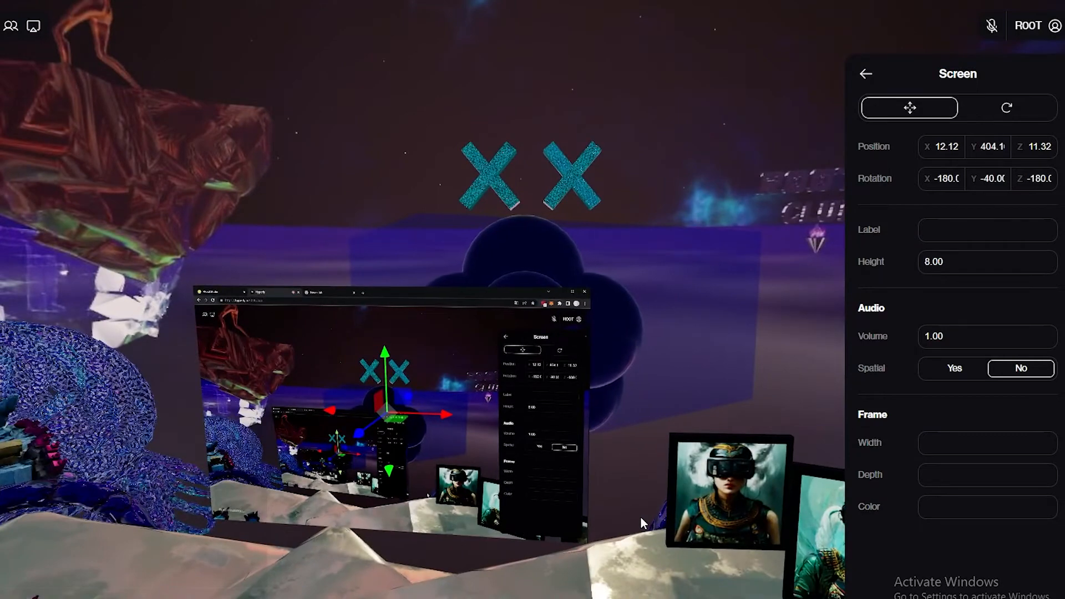
- Look around the virtual world and examine the in-world screen from close up, from farther back and from different sides
drag(640, 518, 632, 582)
key(w)
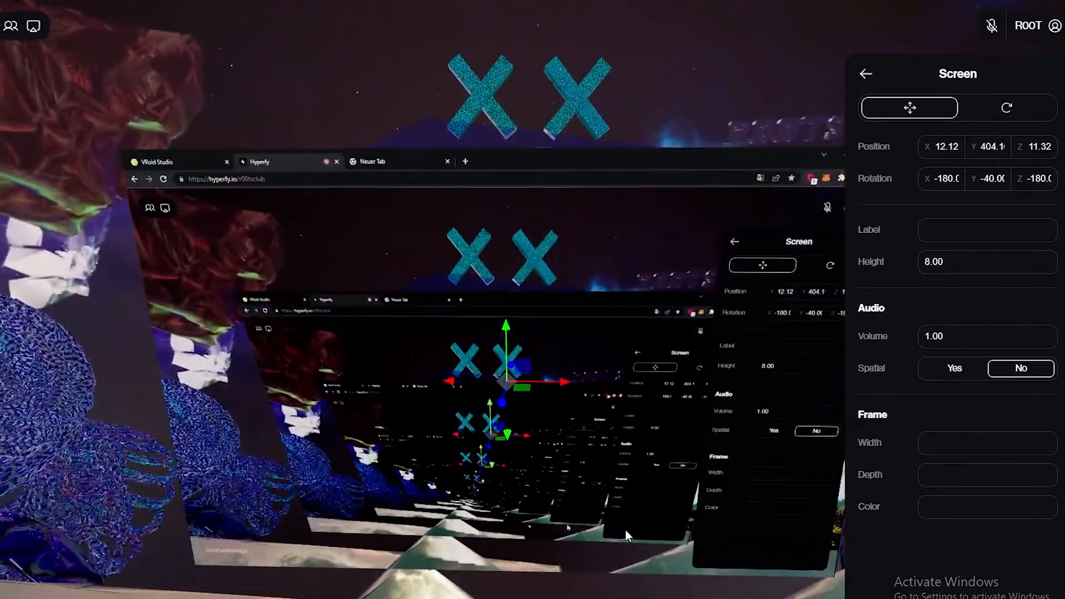
scroll(624, 530, down, 3)
drag(625, 530, 533, 445)
key(s)
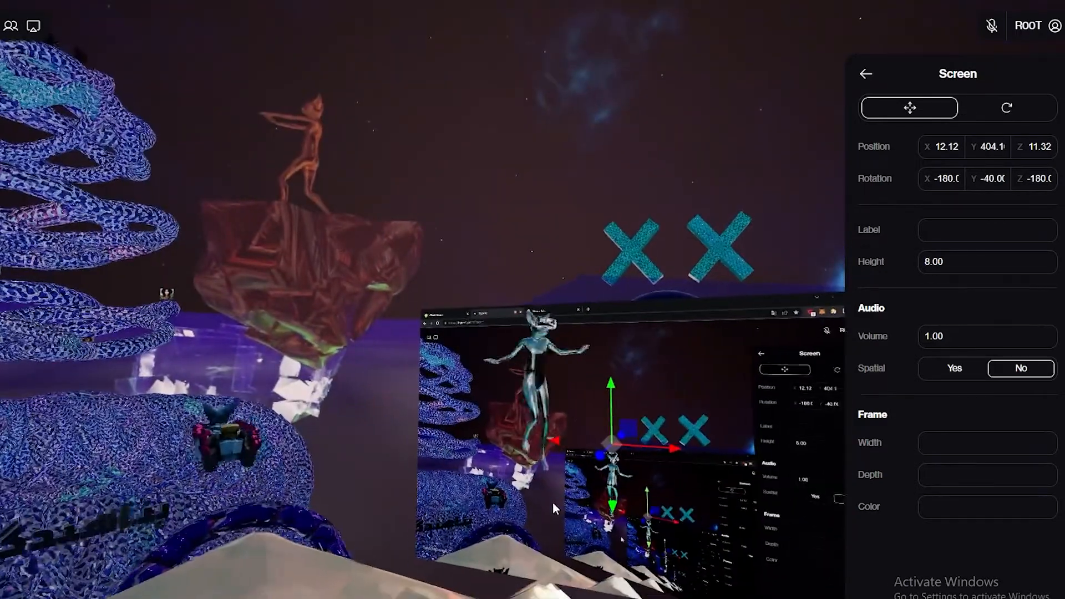
key(d)
drag(618, 509, 491, 515)
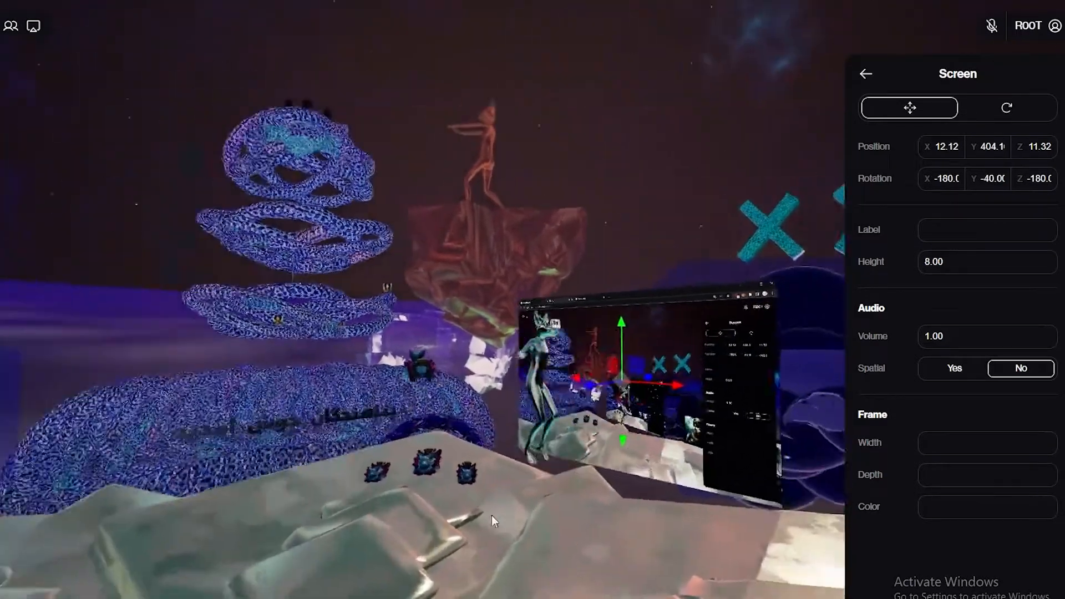
key(s)
drag(614, 477, 569, 568)
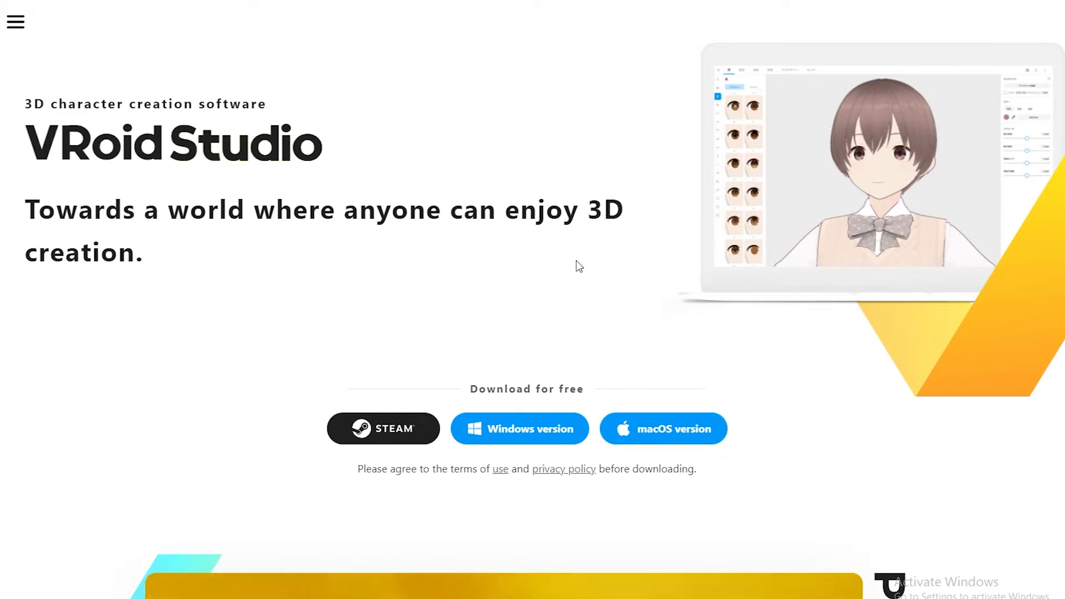
- Switch to the VRoid Studio website and examine its download options, promotion section and site navigation links
scroll(575, 264, down, 3)
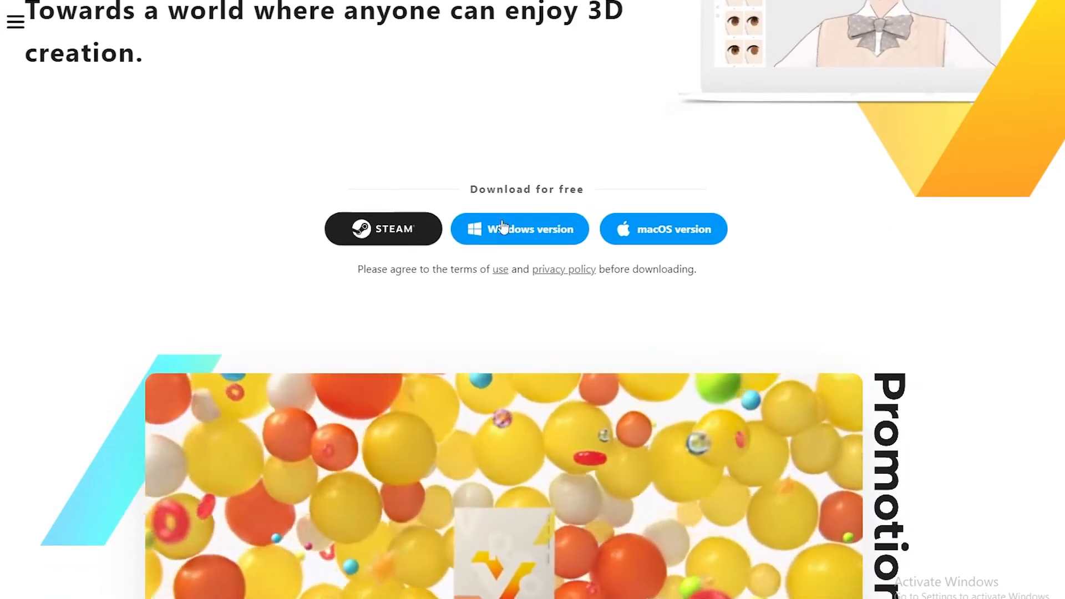
scroll(404, 167, down, 2)
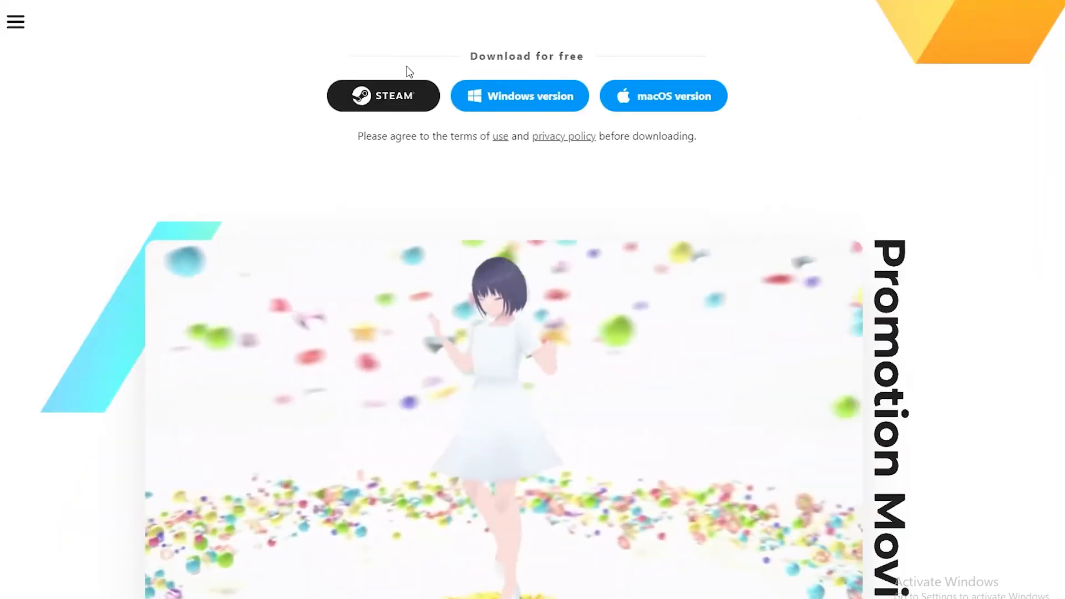
scroll(767, 247, down, 15)
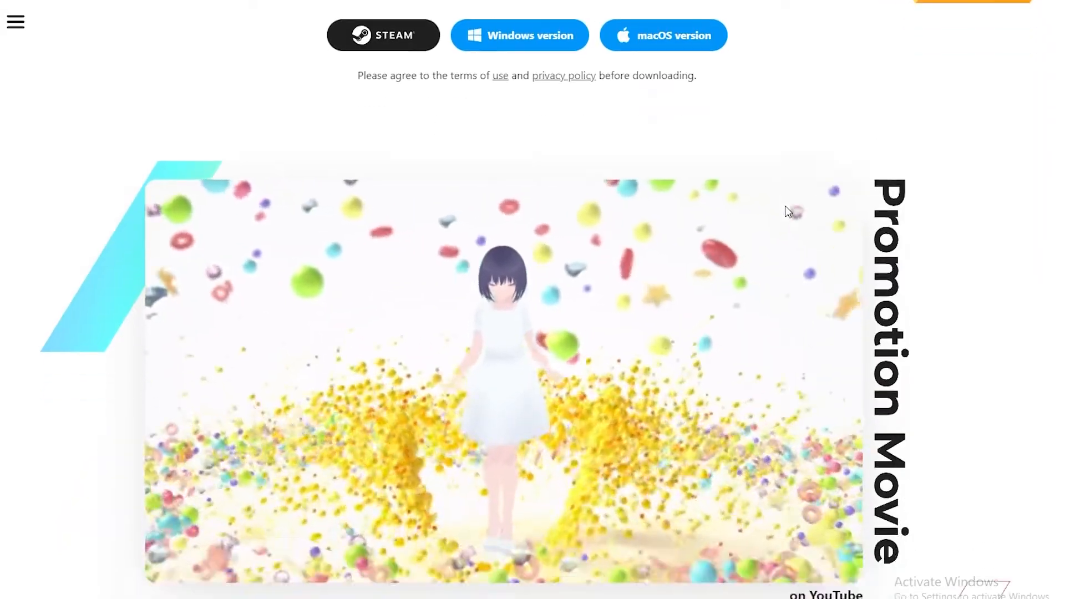
scroll(772, 240, up, 20)
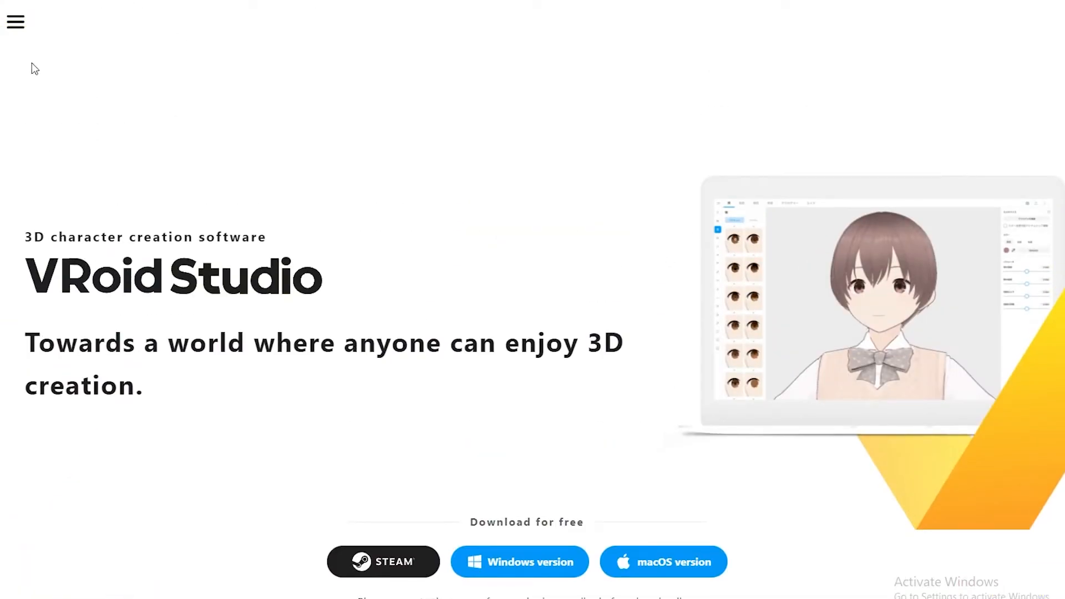
click(16, 22)
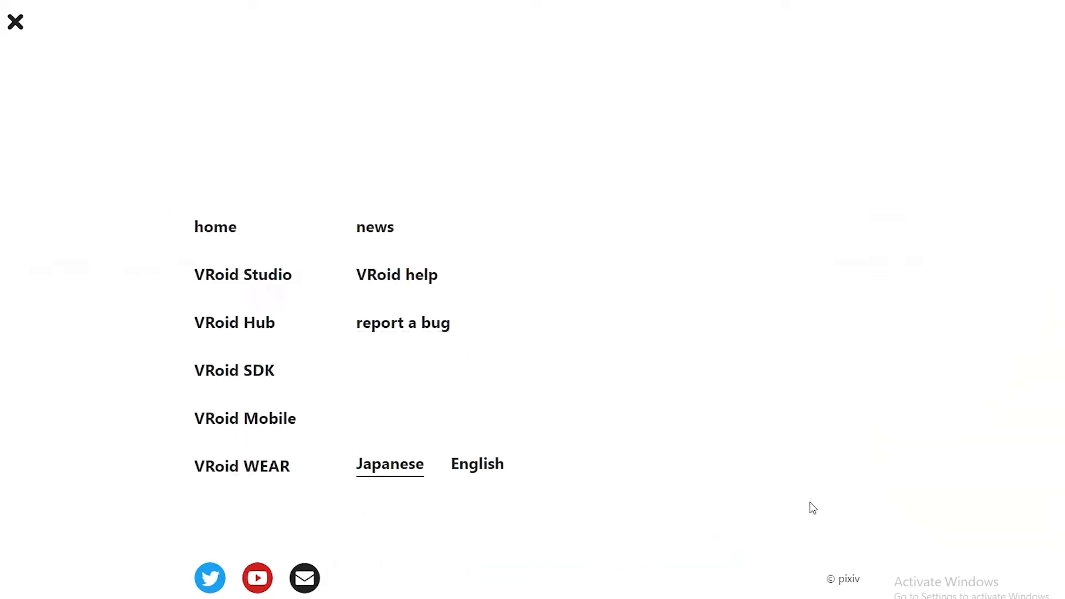
click(15, 22)
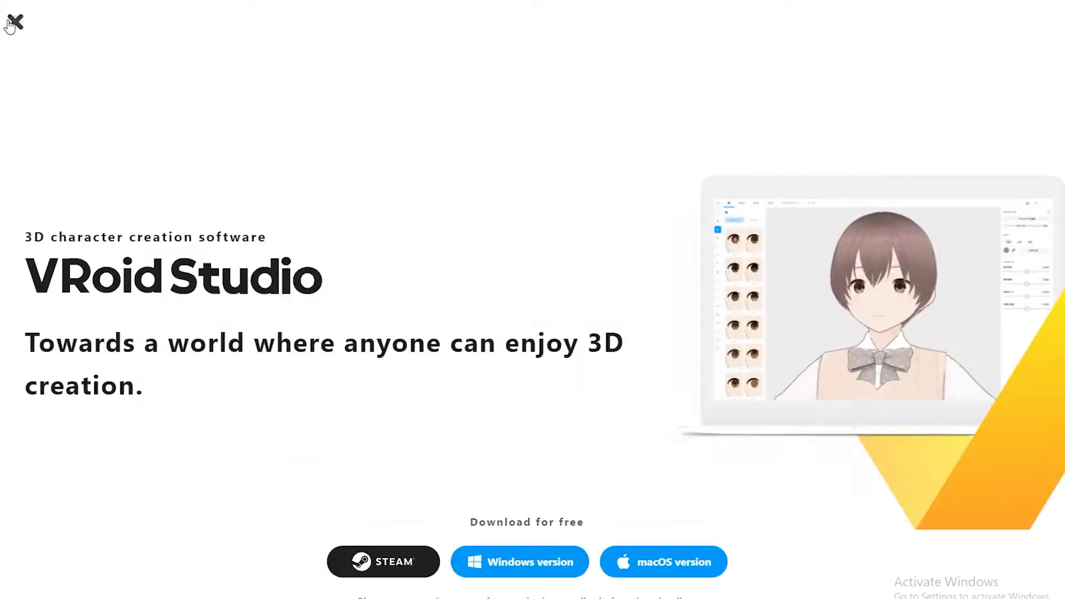
scroll(485, 323, down, 5)
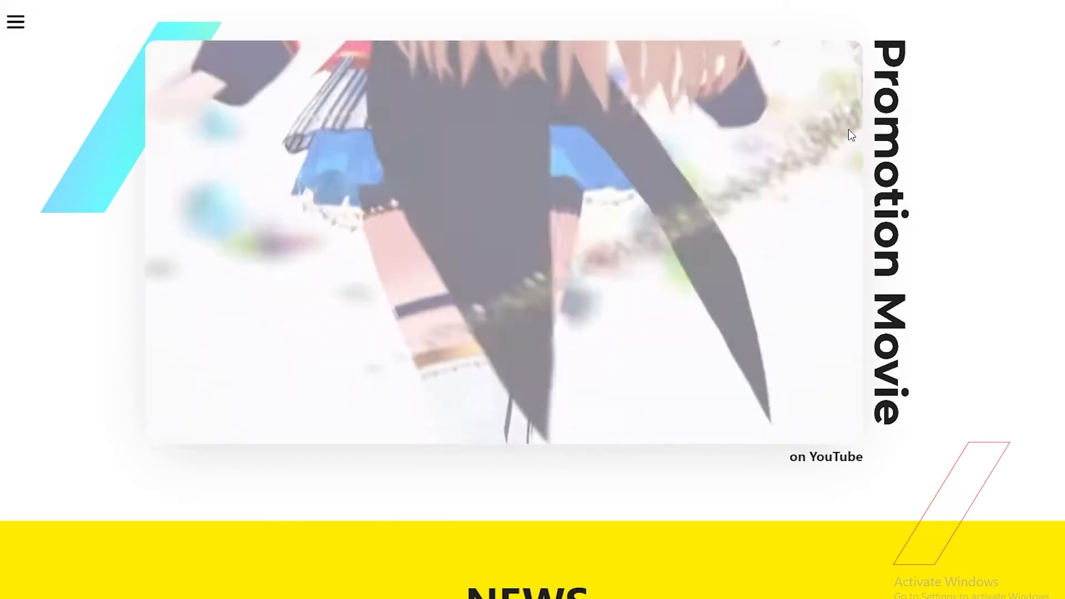
scroll(841, 272, up, 10)
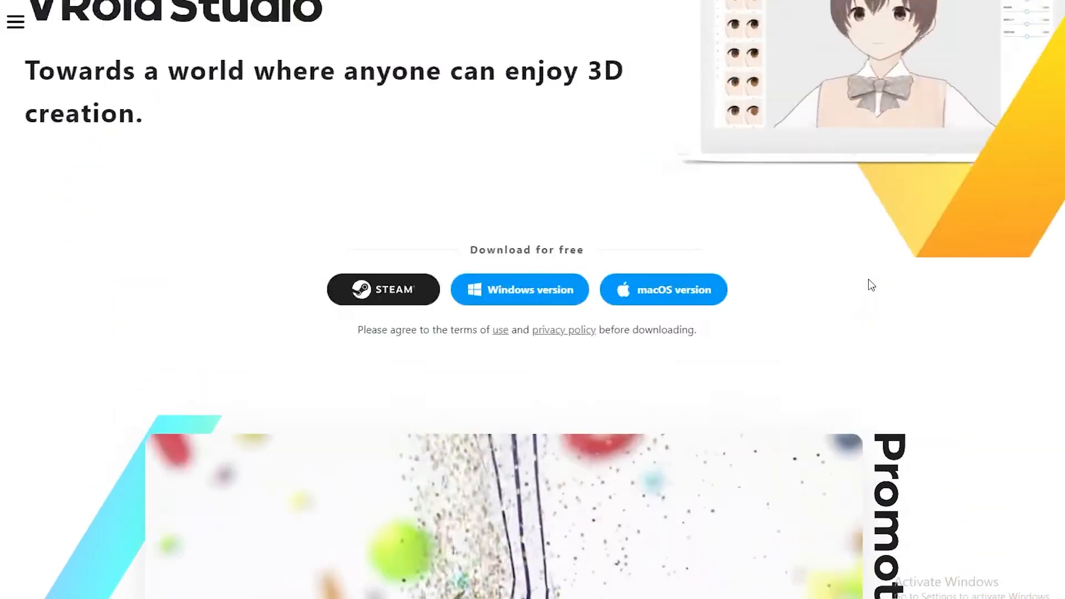
scroll(706, 353, down, 1)
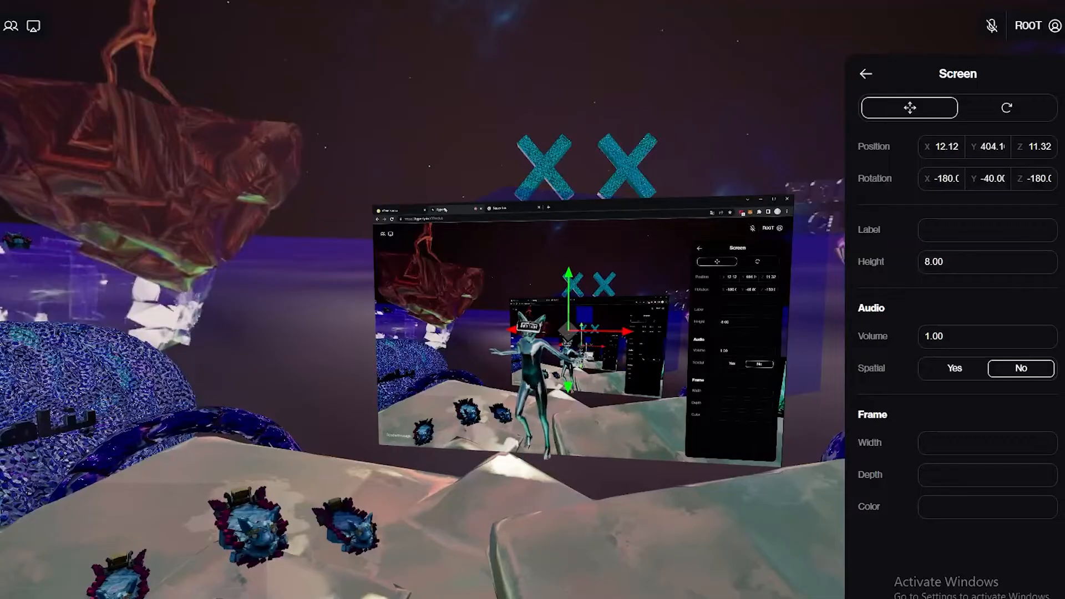
- Return to the Hyperfy world, stop the current screen share, and share the VRoid Studio 1.16.0 window on the in-world screen
drag(553, 480, 563, 514)
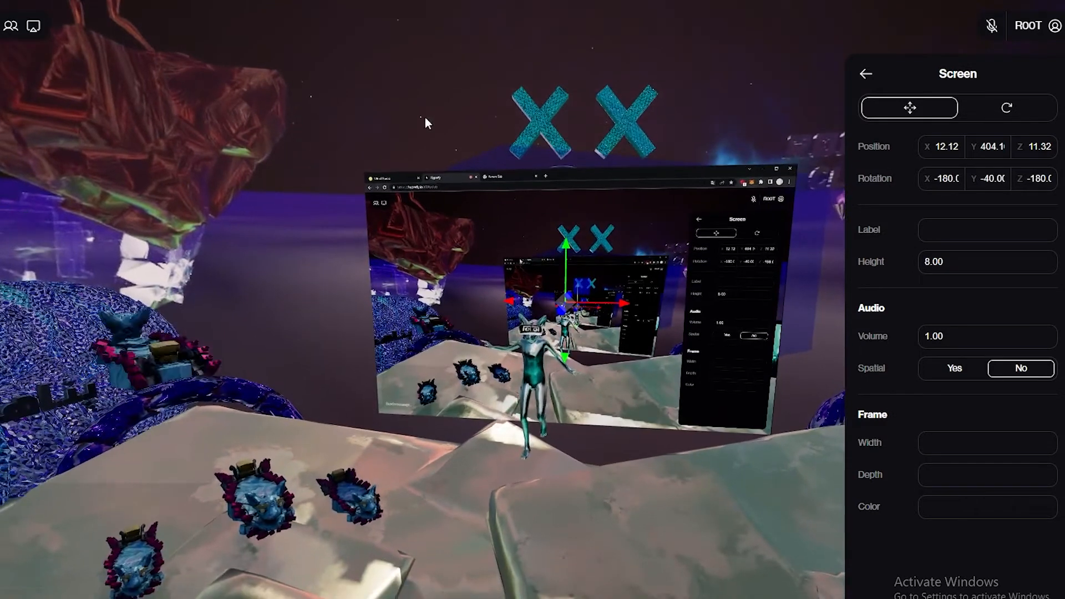
click(34, 27)
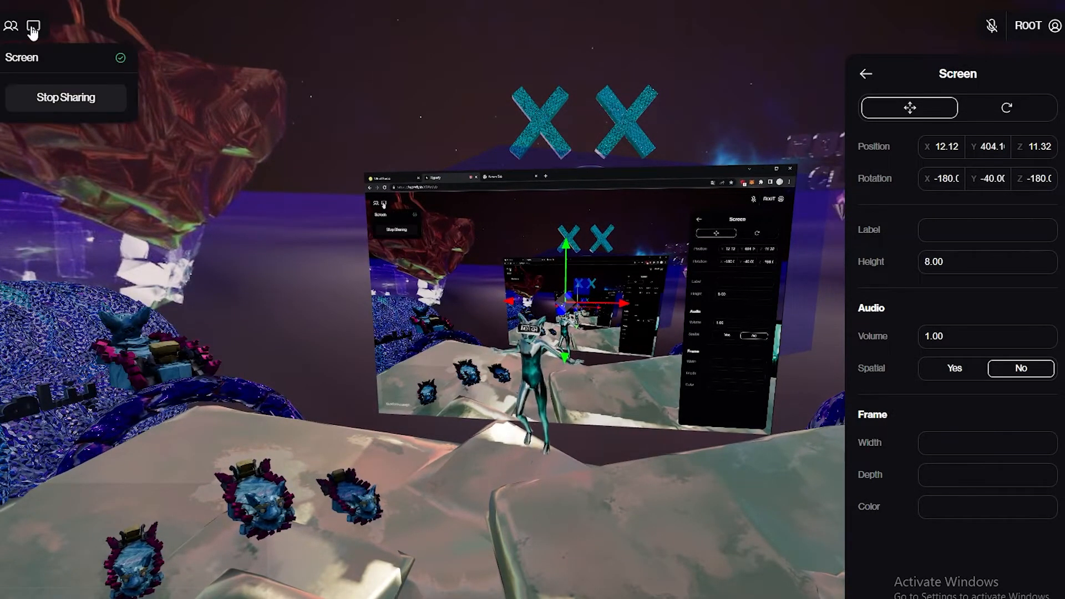
click(51, 101)
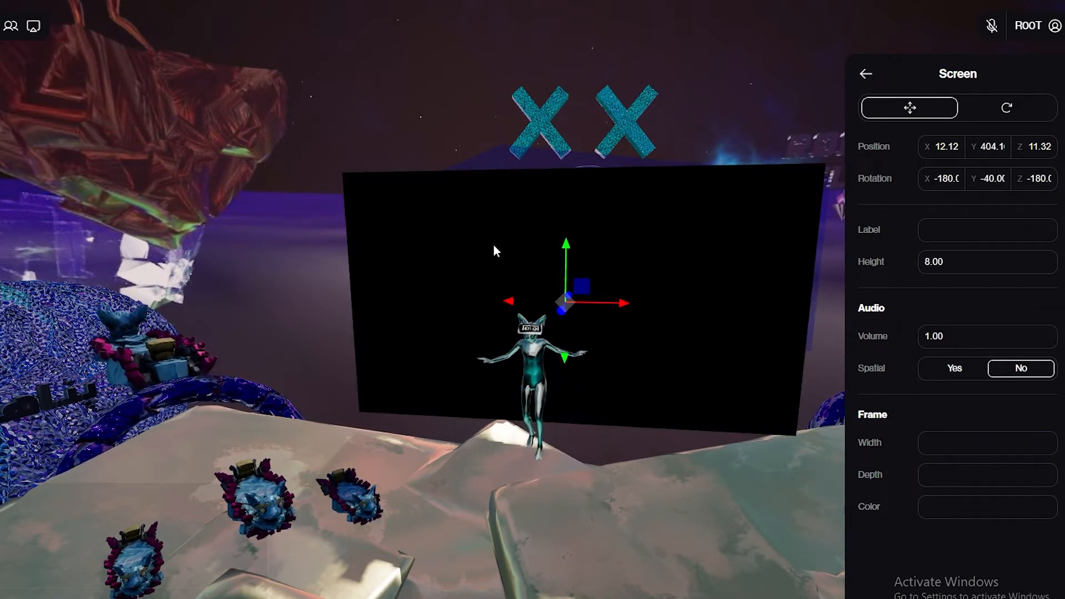
click(25, 27)
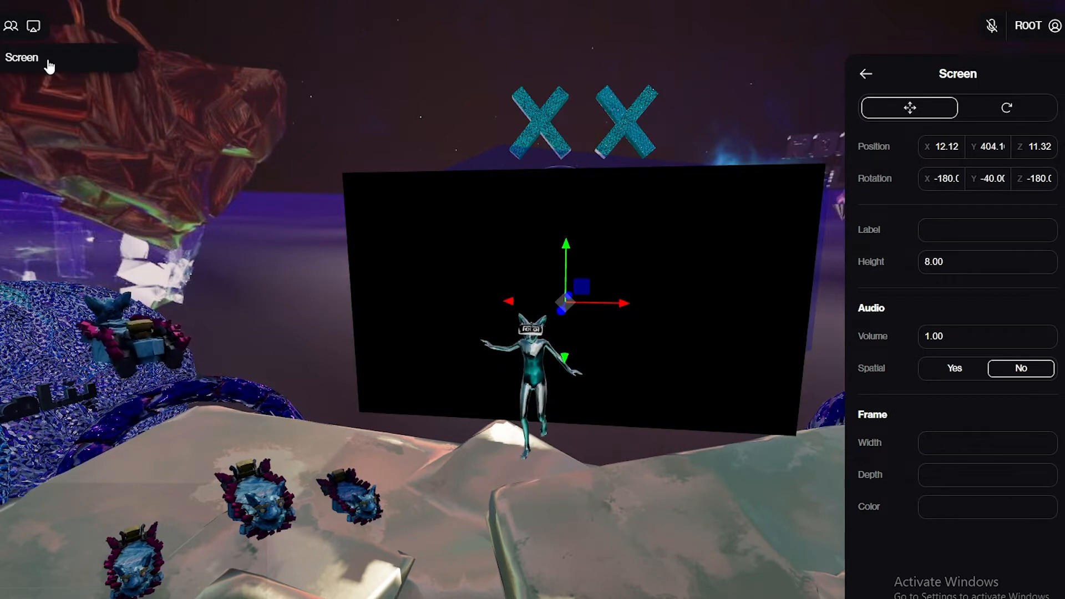
click(39, 53)
click(543, 53)
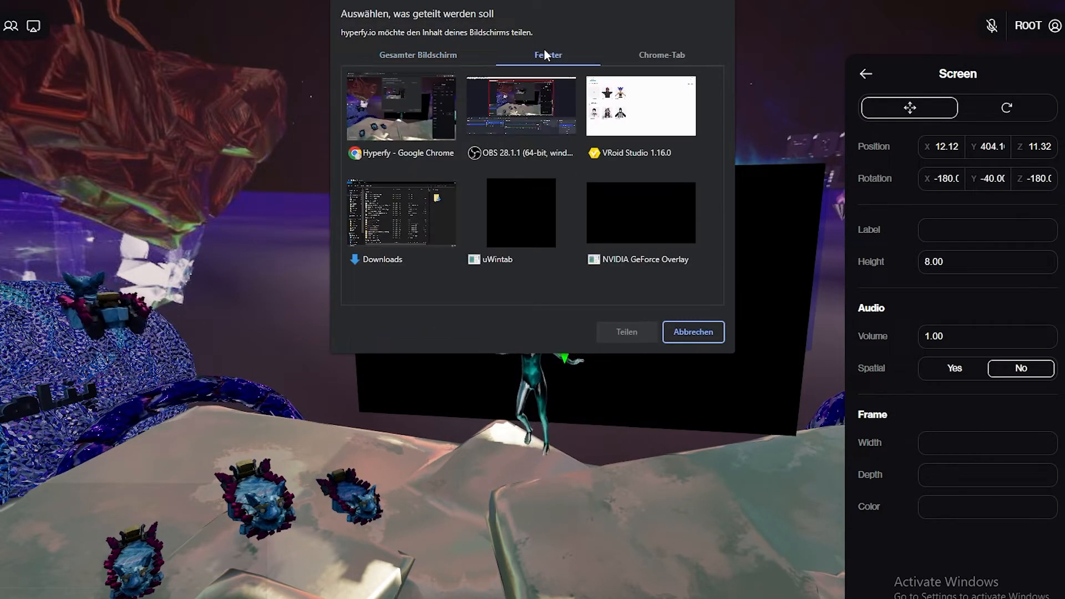
click(640, 110)
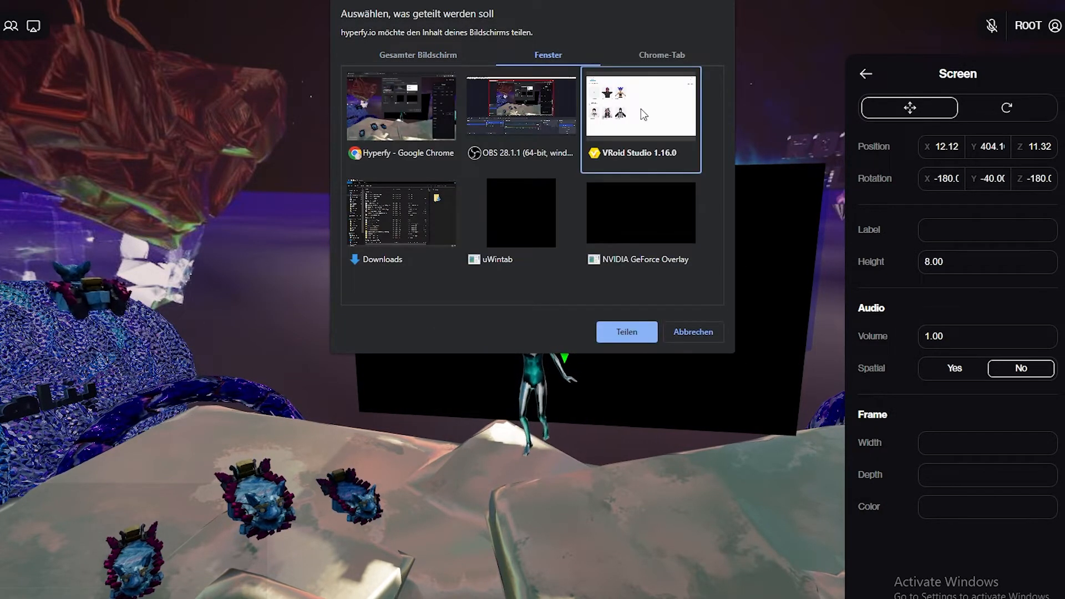
click(626, 331)
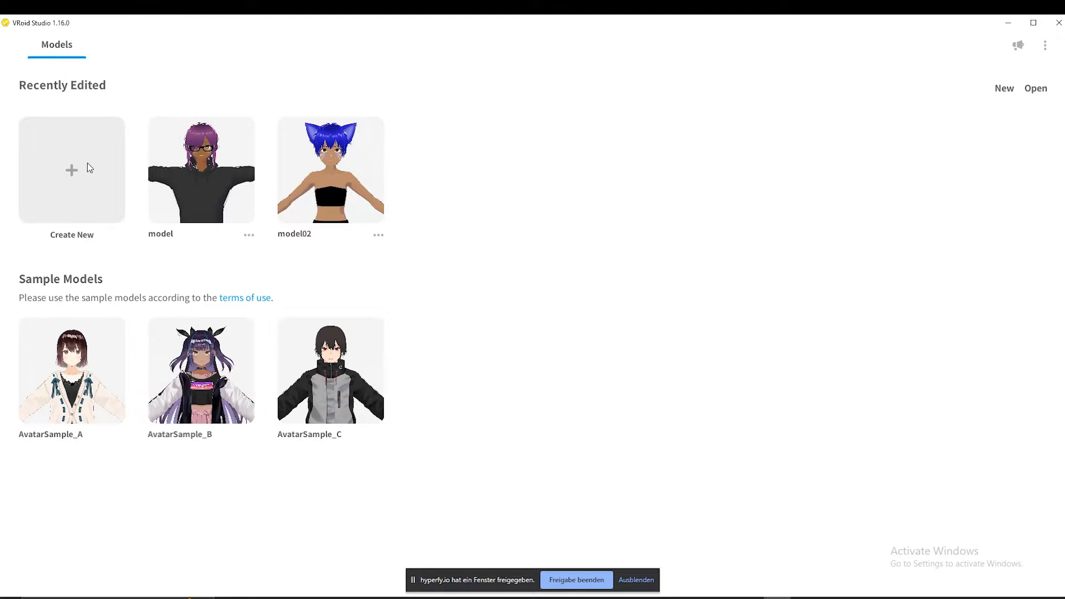
- Switch to VRoid Studio and create a new avatar model from the Fem base
click(71, 169)
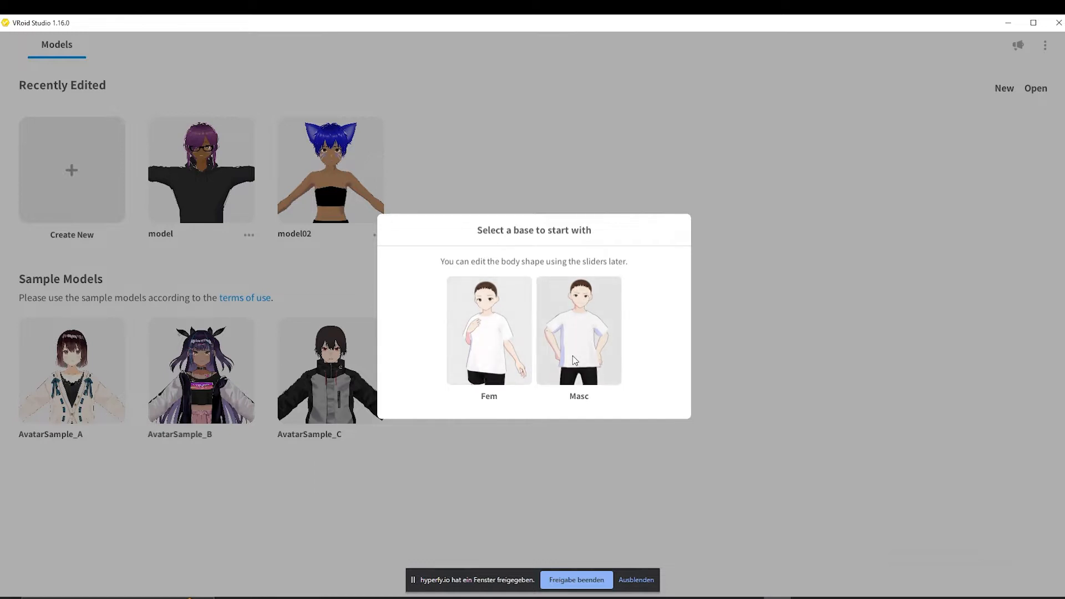
click(507, 358)
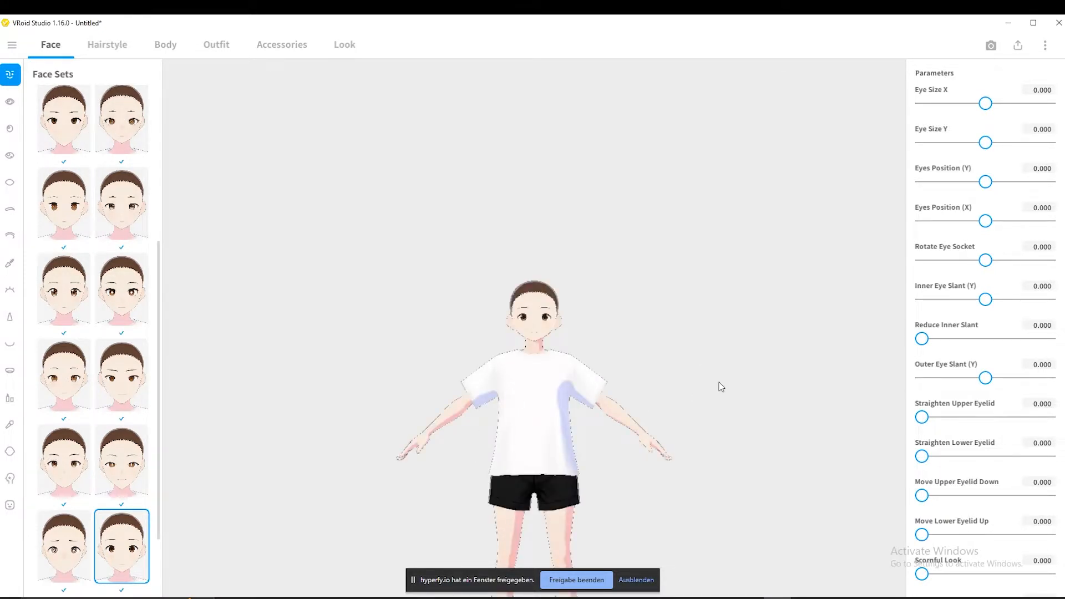
drag(744, 355, 712, 359)
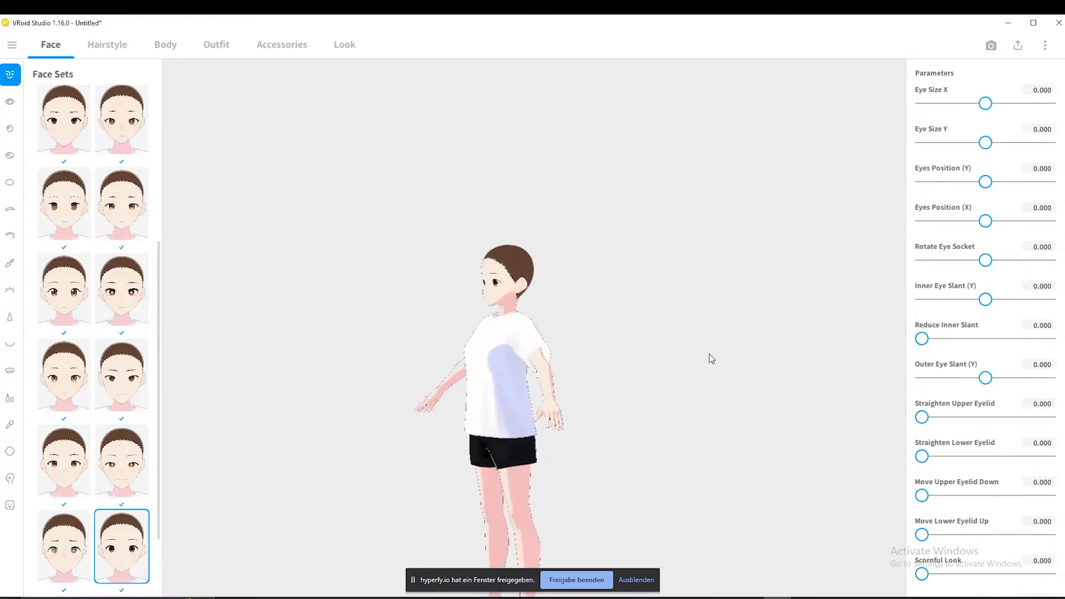
drag(647, 355, 692, 345)
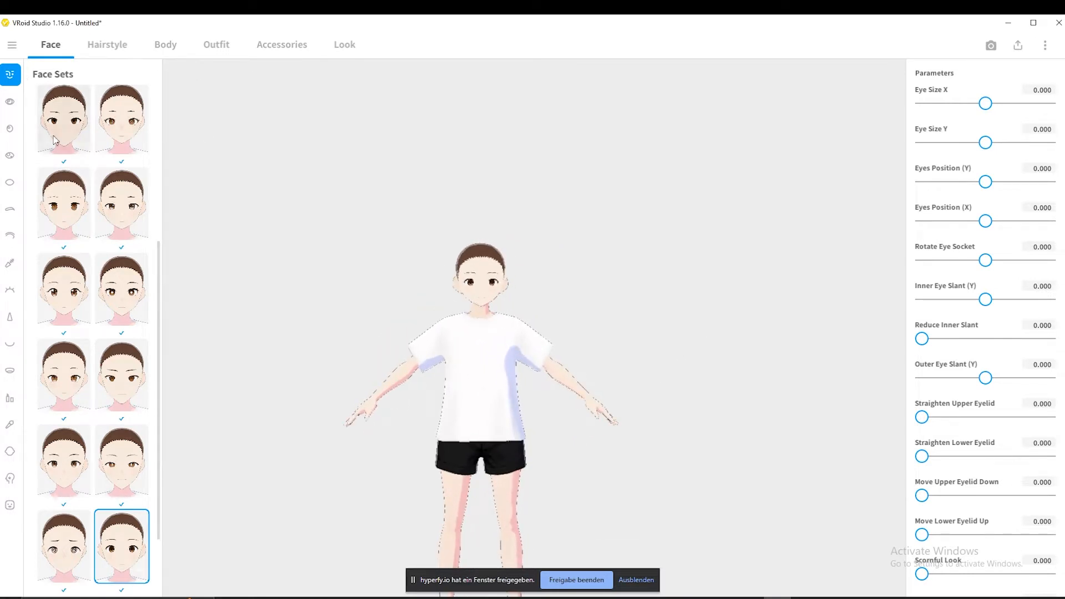
- Browse the face sets and apply the first face in the third-to-last row to the avatar
scroll(119, 233, down, 1)
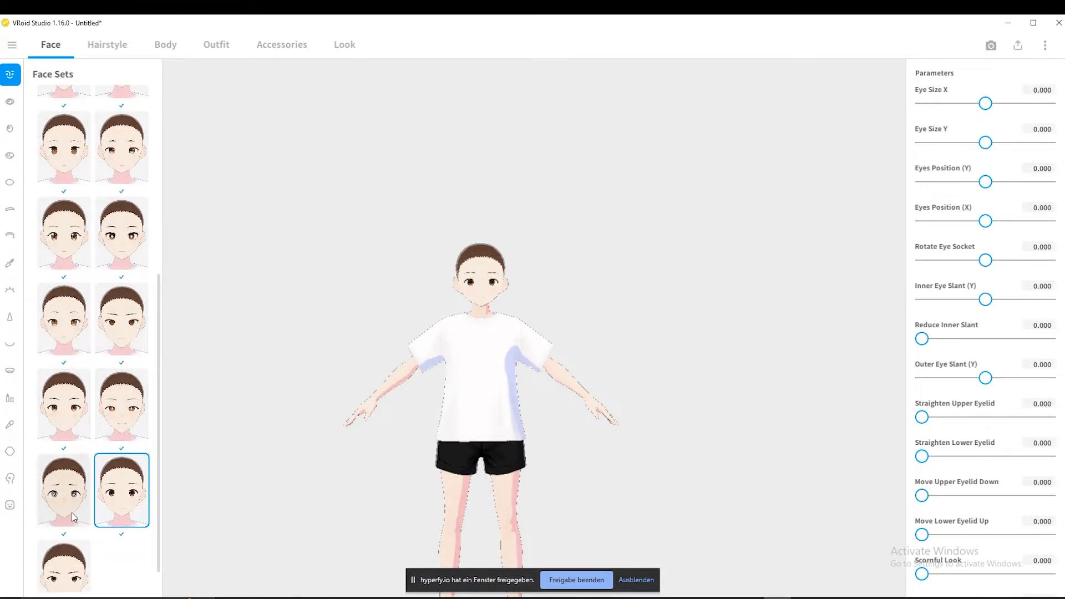
scroll(100, 427, down, 1)
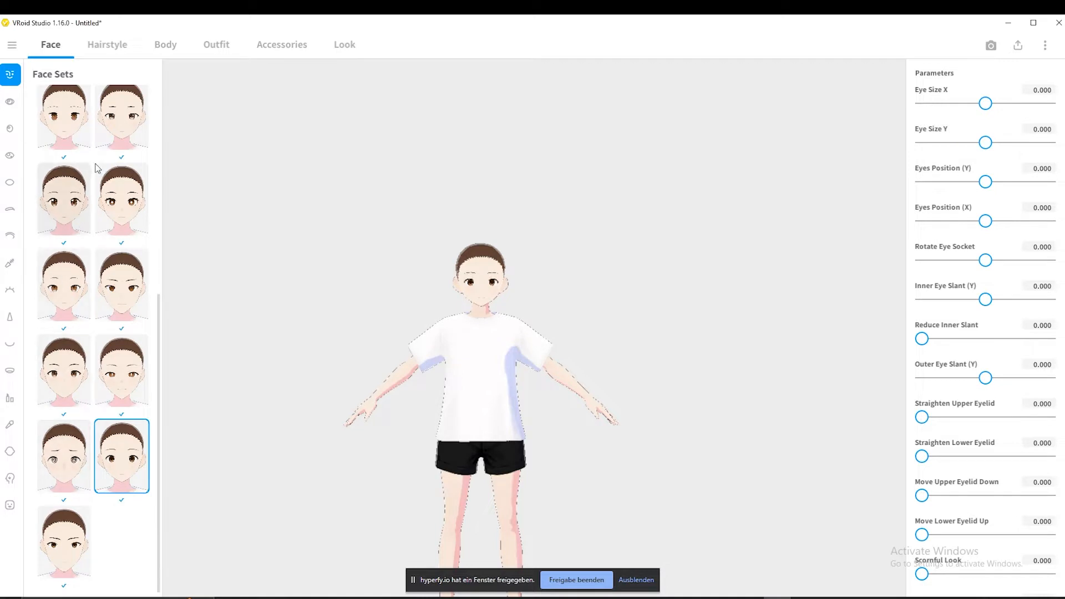
scroll(125, 225, up, 3)
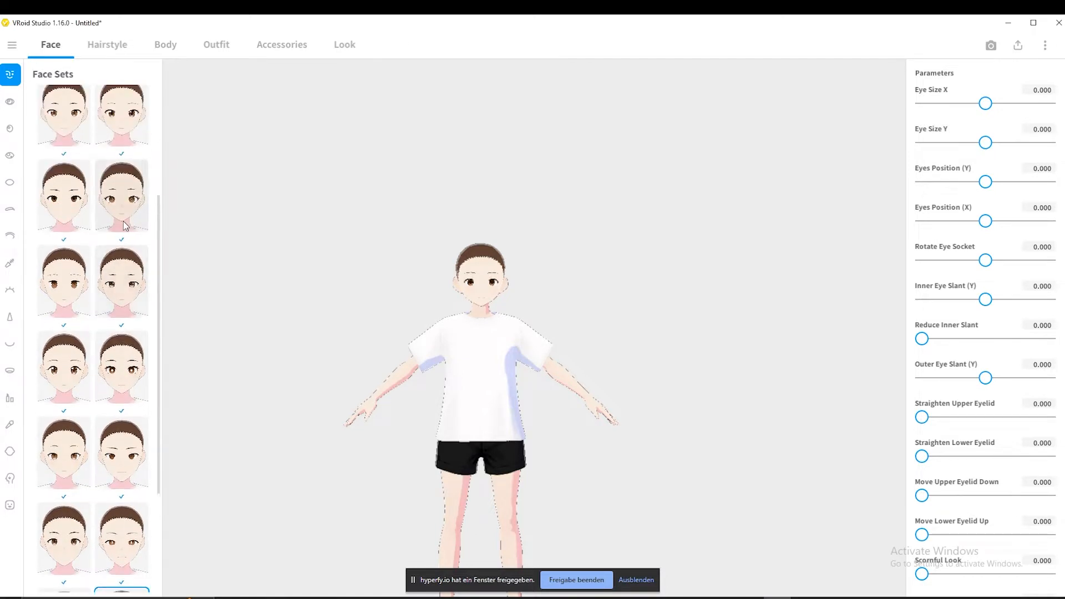
scroll(125, 225, up, 4)
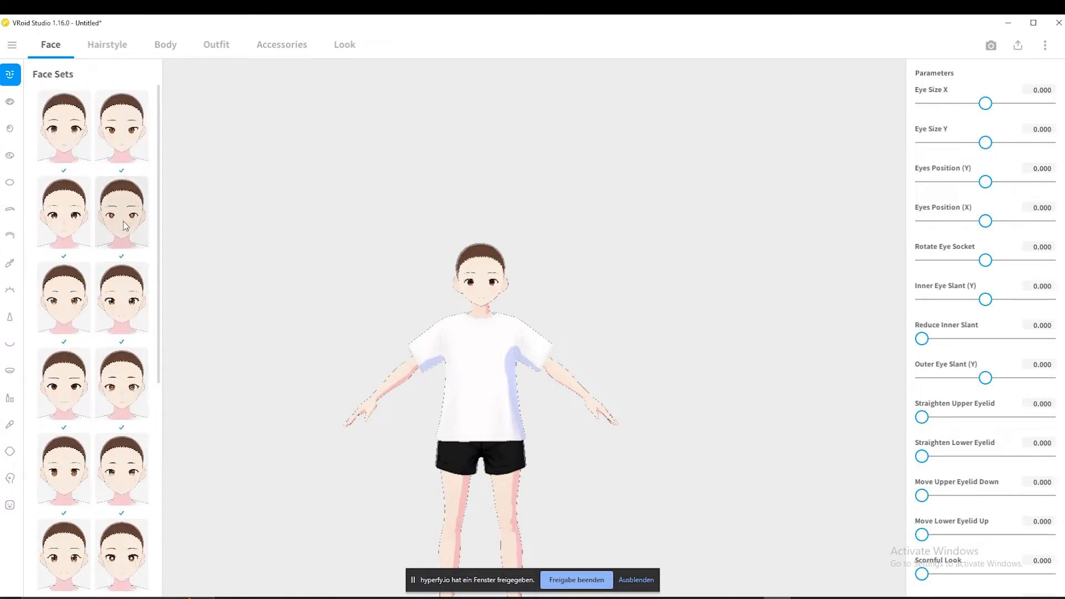
click(122, 555)
scroll(97, 461, down, 10)
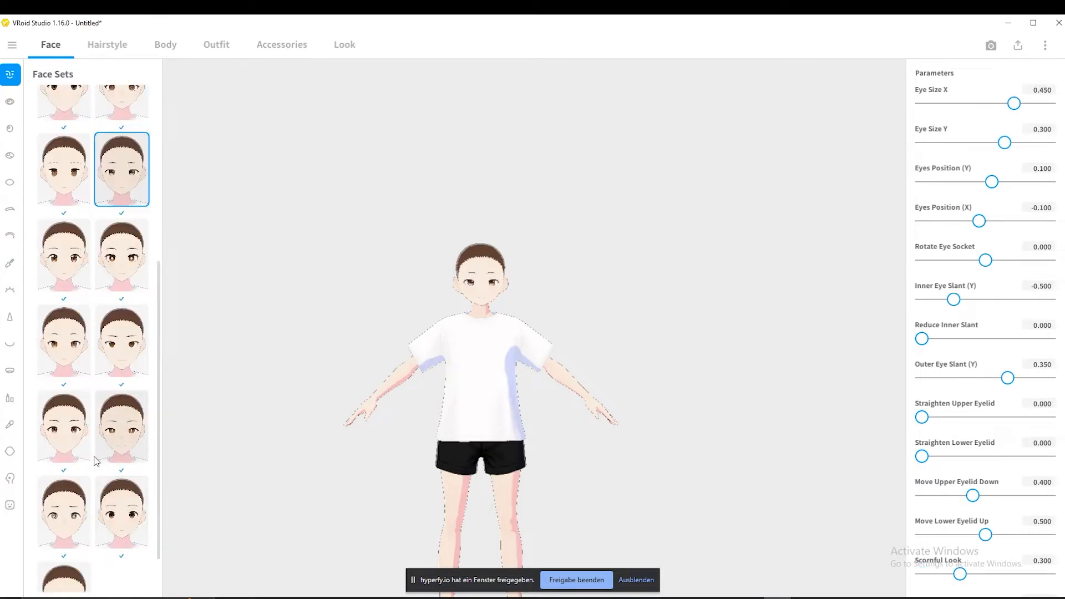
click(62, 438)
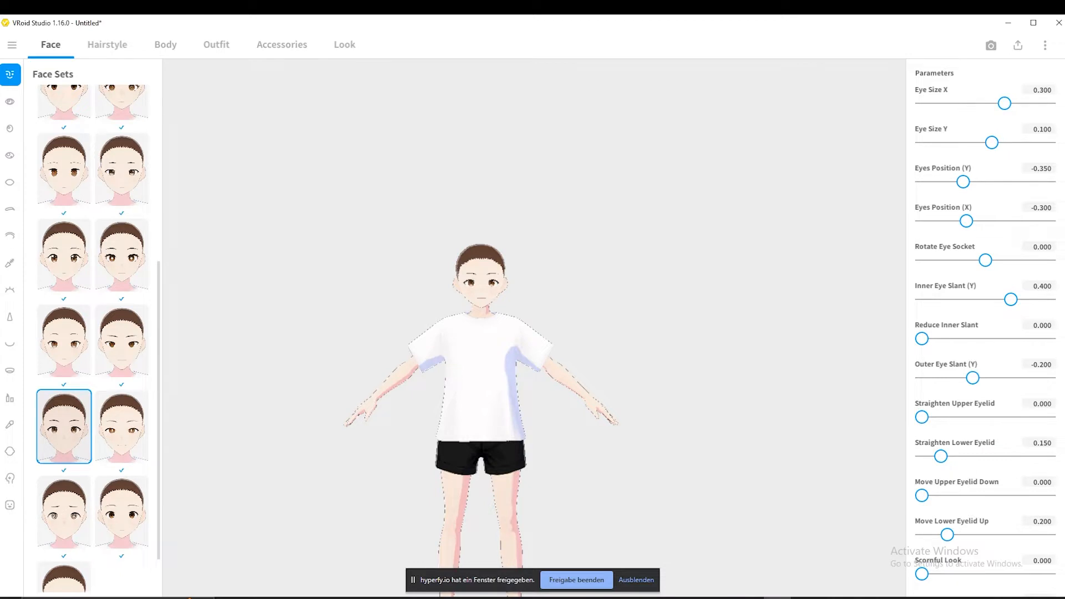
- Set the face's Outer Eye Slant (Y) to 0.522, keeping Reduce Inner Slant at 0.000
scroll(1006, 417, down, 1)
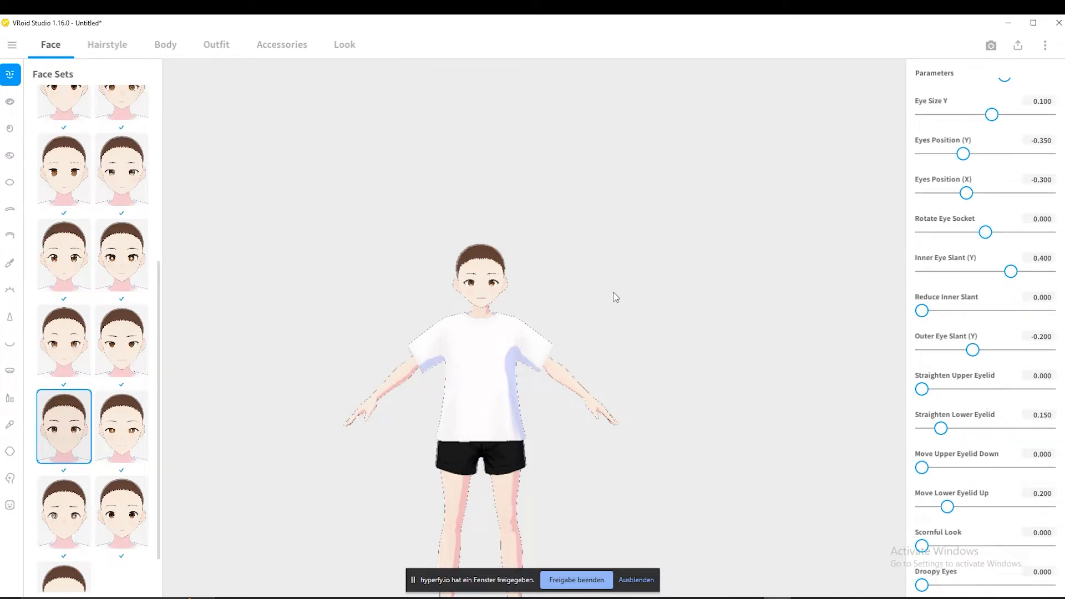
scroll(415, 281, up, 8)
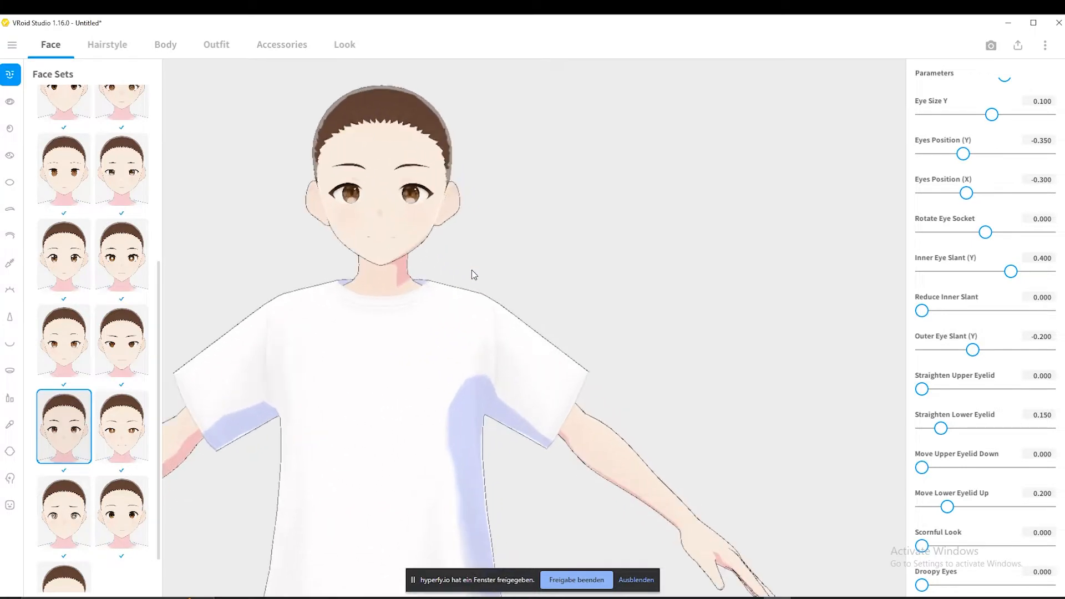
scroll(472, 269, up, 2)
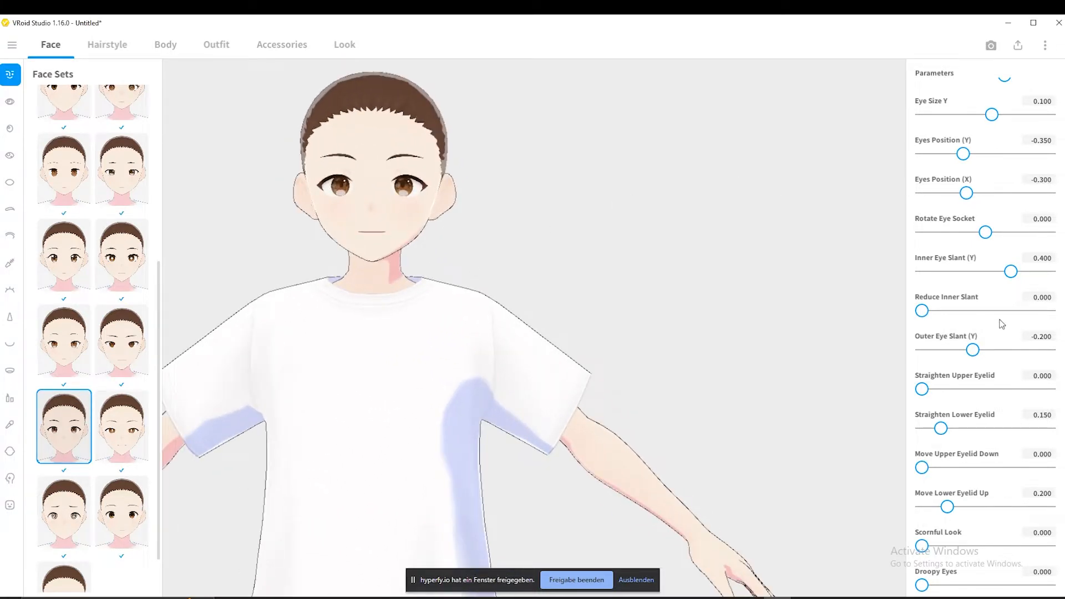
drag(922, 310, 899, 317)
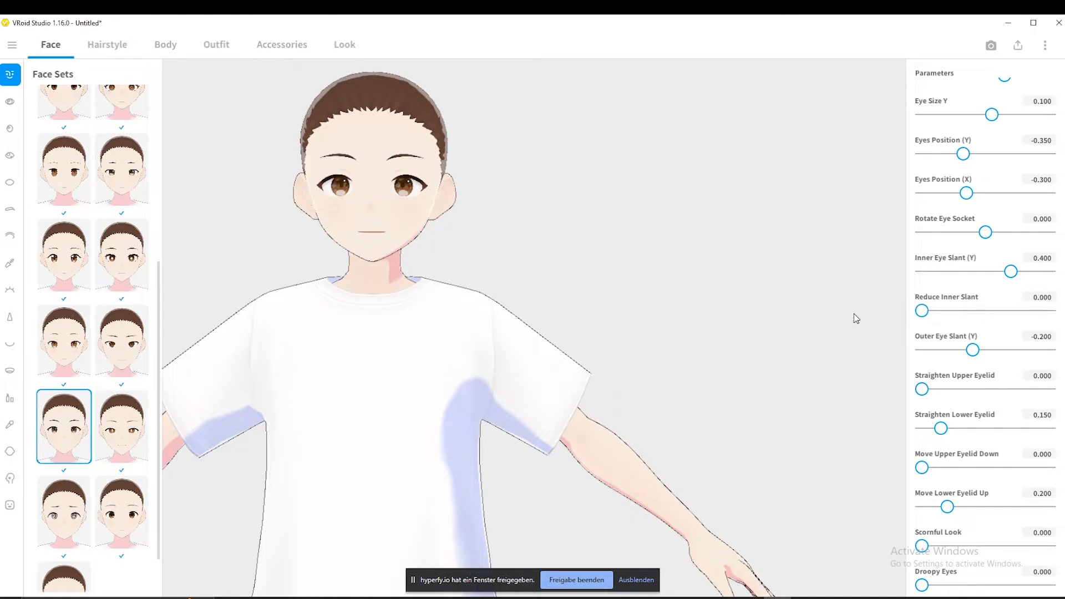
drag(972, 350, 1019, 351)
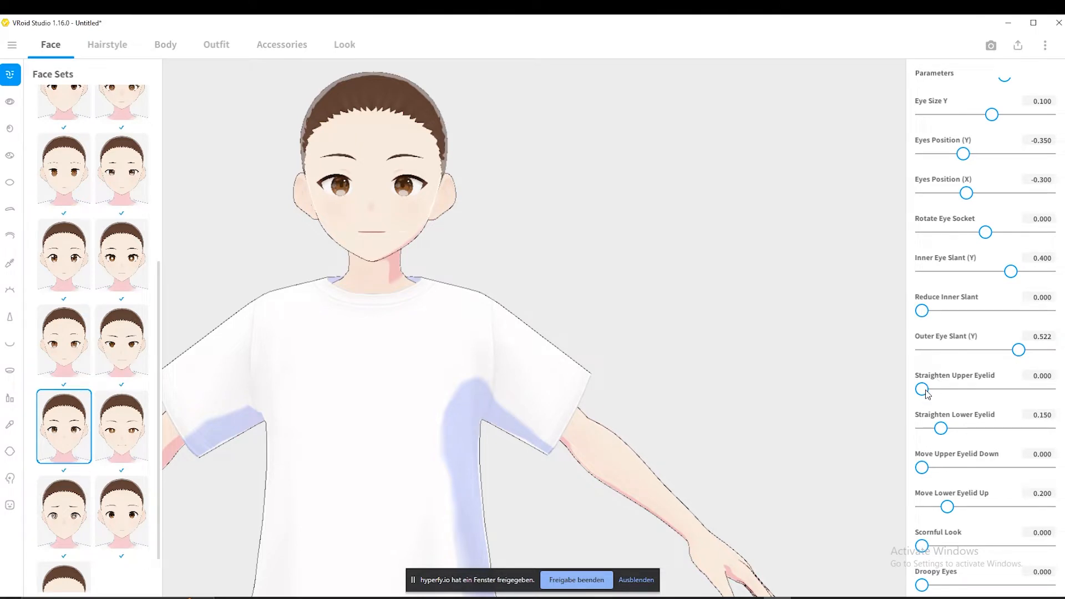
- Set the face's Straighten Upper Eyelid parameter to 0.035
mouse_move(925, 390)
mouse_down()
mouse_move(949, 392)
mouse_move(929, 392)
mouse_up()
scroll(992, 467, down, 5)
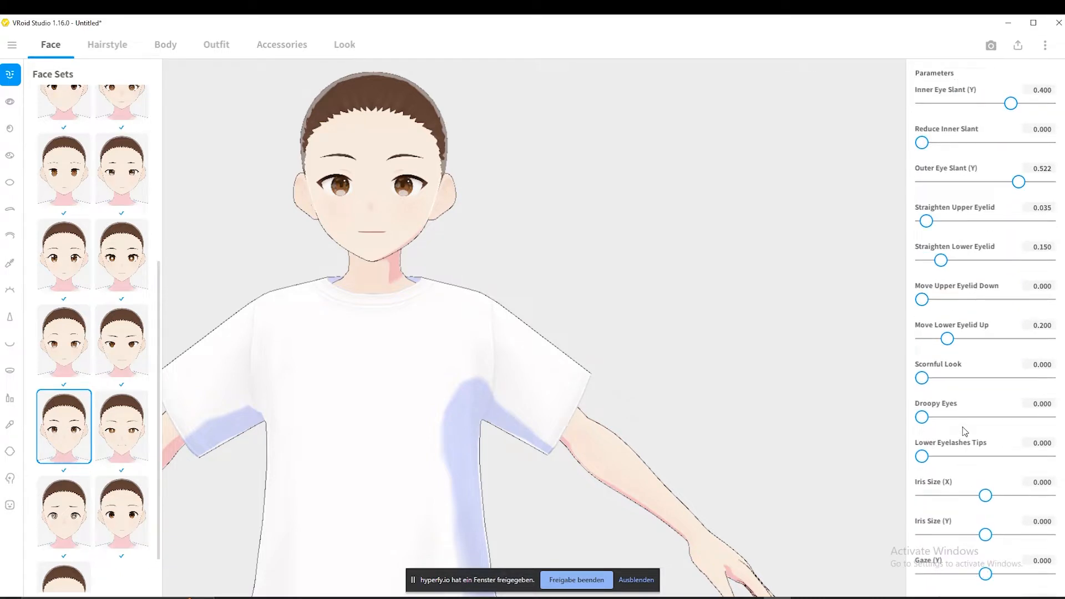
- Thicken the lips by setting Thicker Upper Lip (Fem) to 19.824 and Thicker Lower Lip (Fem) to 17.621
scroll(963, 431, down, 15)
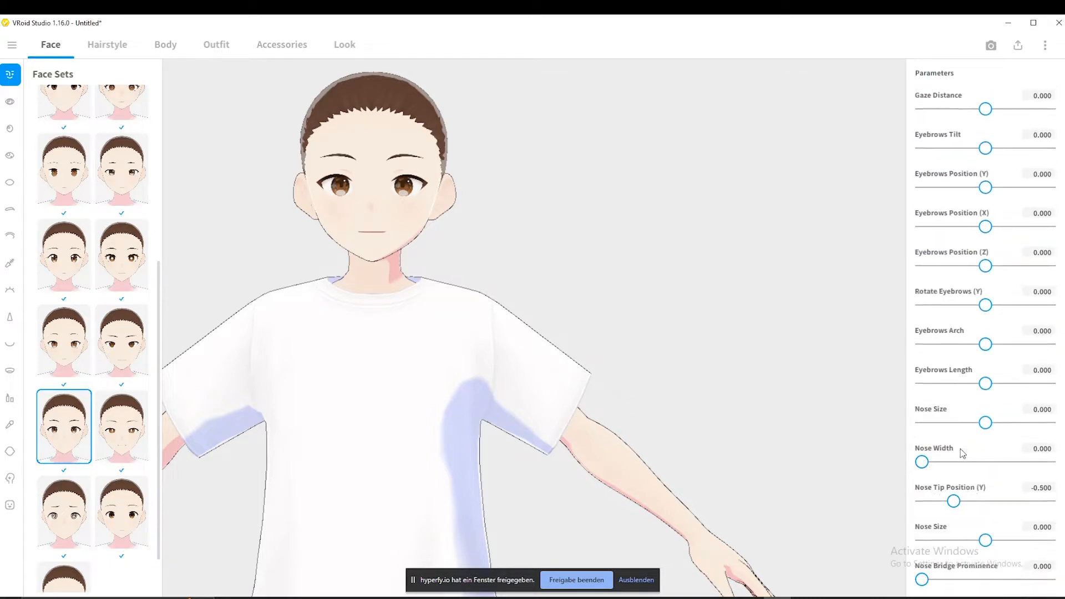
scroll(962, 452, down, 15)
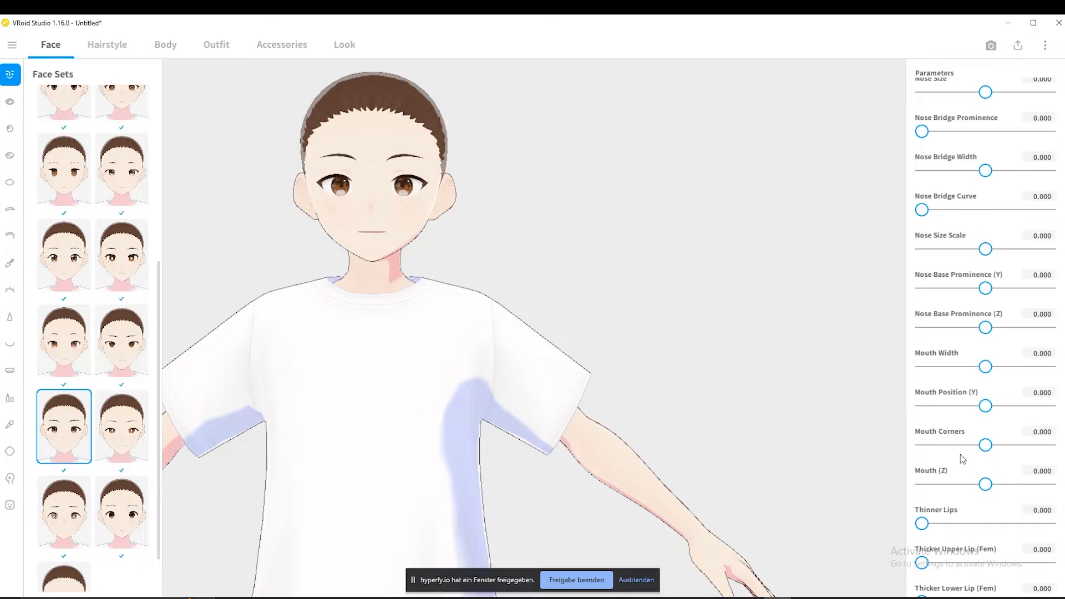
scroll(960, 455, down, 1)
scroll(958, 482, down, 1)
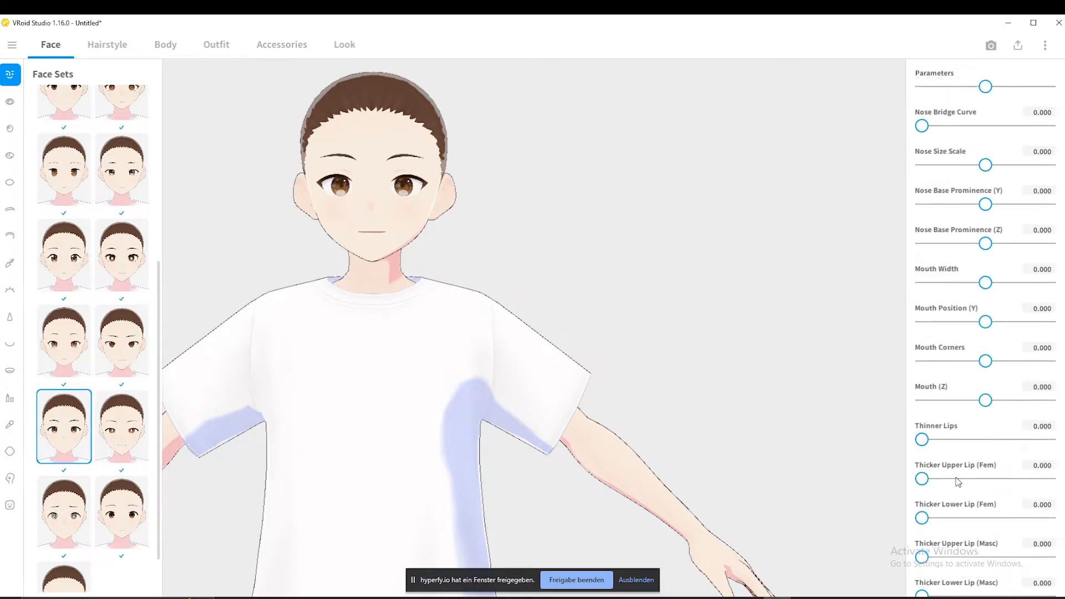
scroll(958, 481, down, 1)
drag(921, 451, 941, 465)
scroll(947, 490, down, 1)
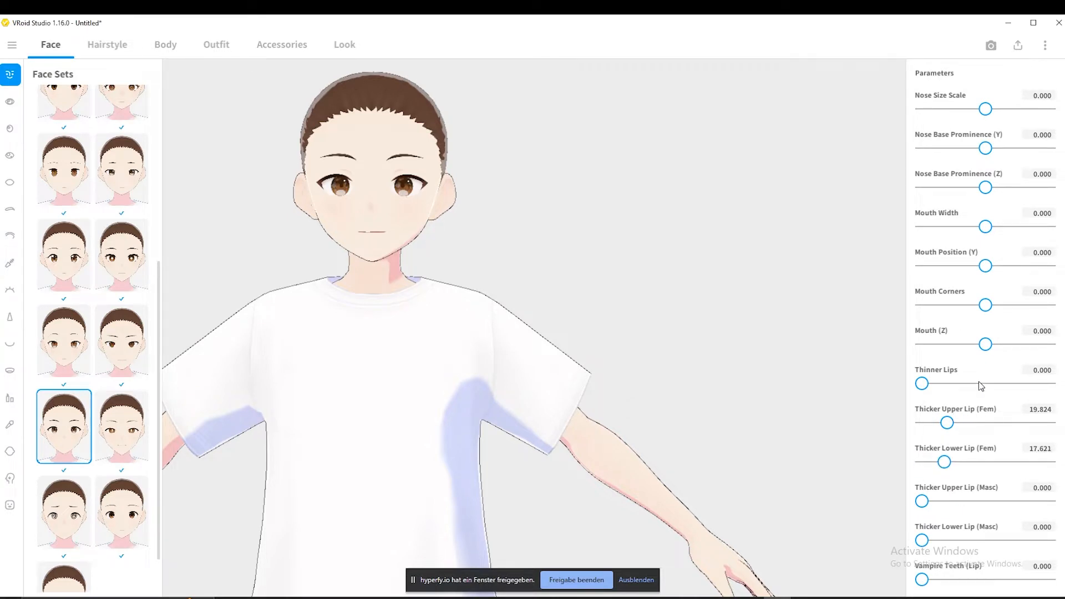
scroll(935, 353, up, 2)
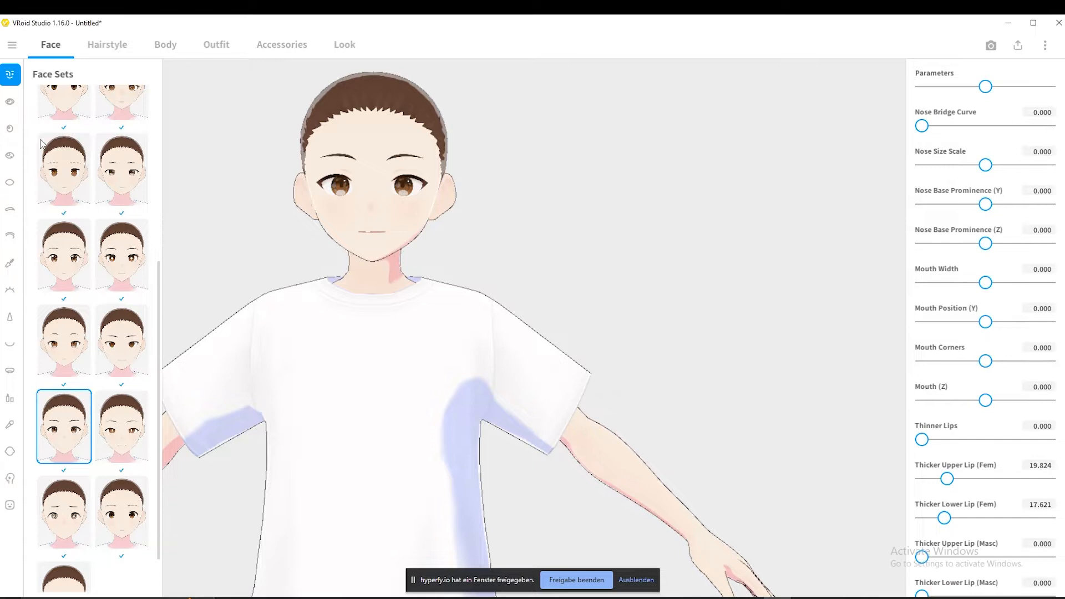
- Browse the hairstyle sets, try the short bob, and apply the hairstyle with one-eye-covering bangs and long sidelocks
click(107, 44)
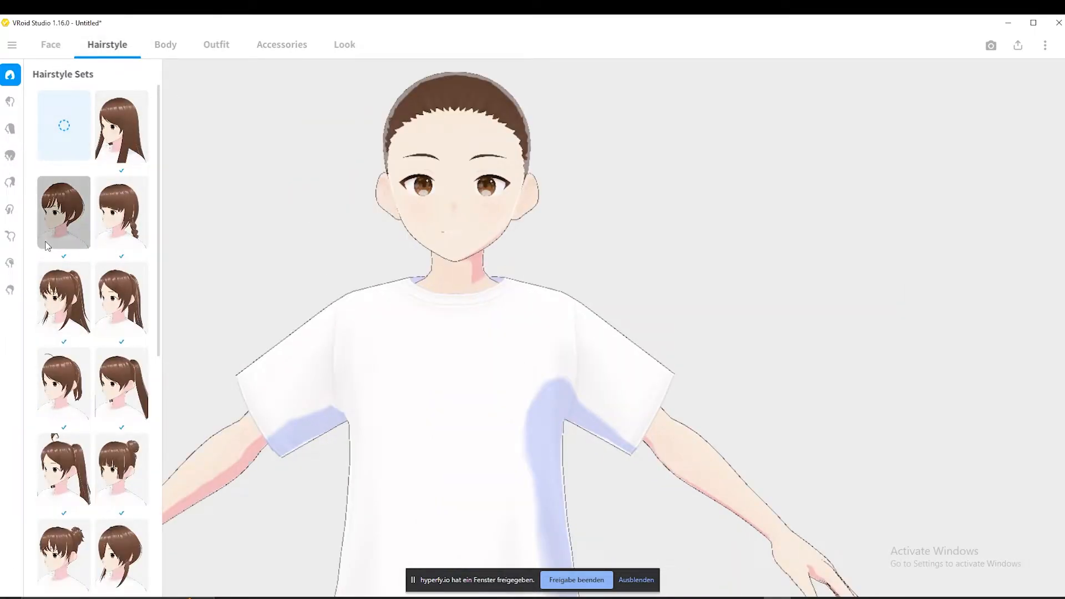
click(63, 212)
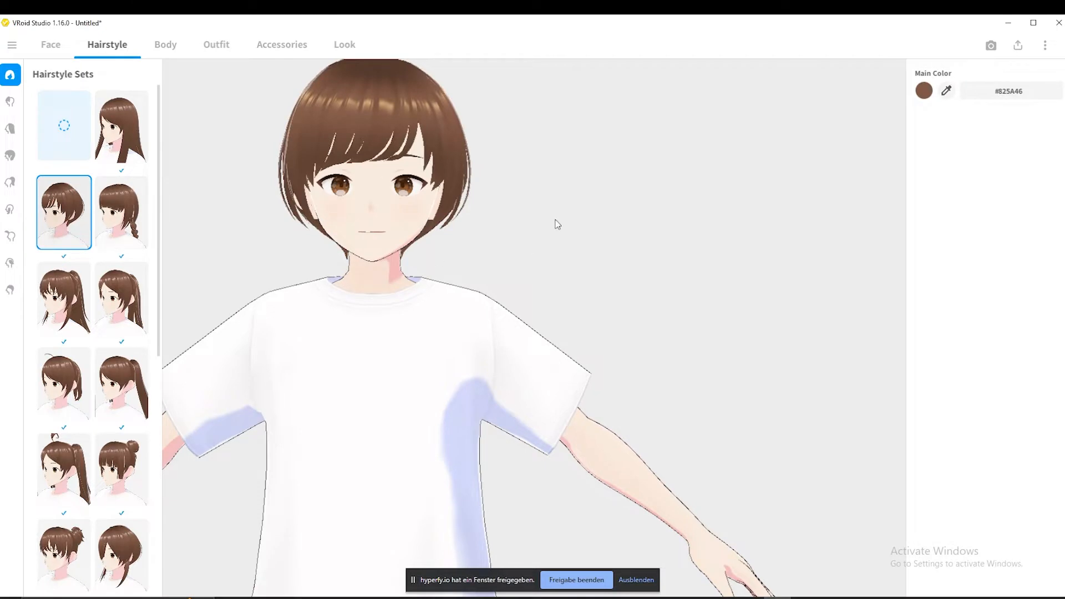
scroll(113, 242, down, 1)
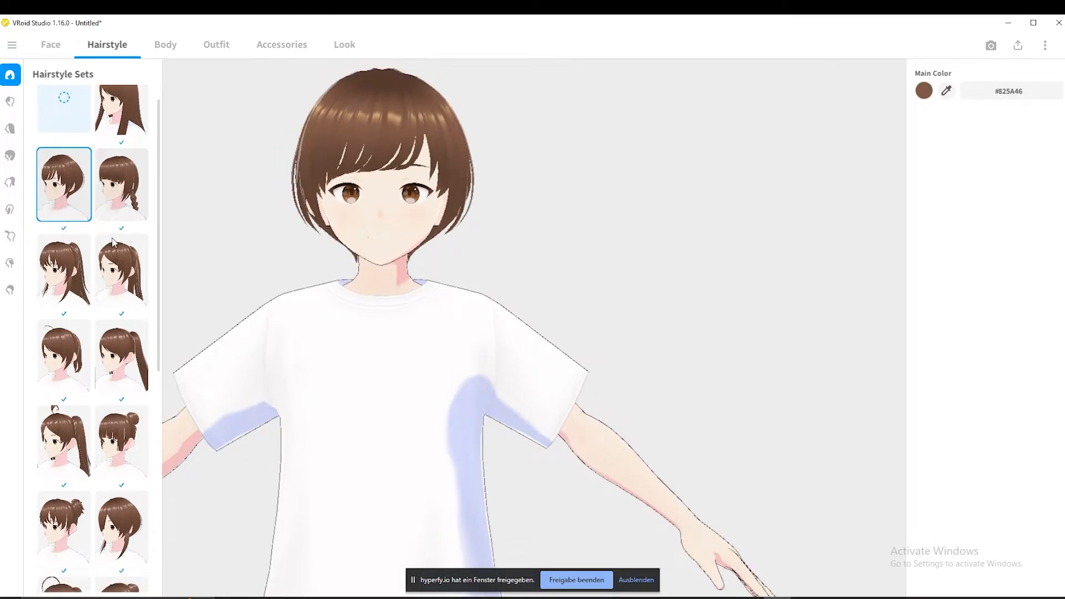
scroll(113, 244, down, 3)
scroll(108, 344, down, 1)
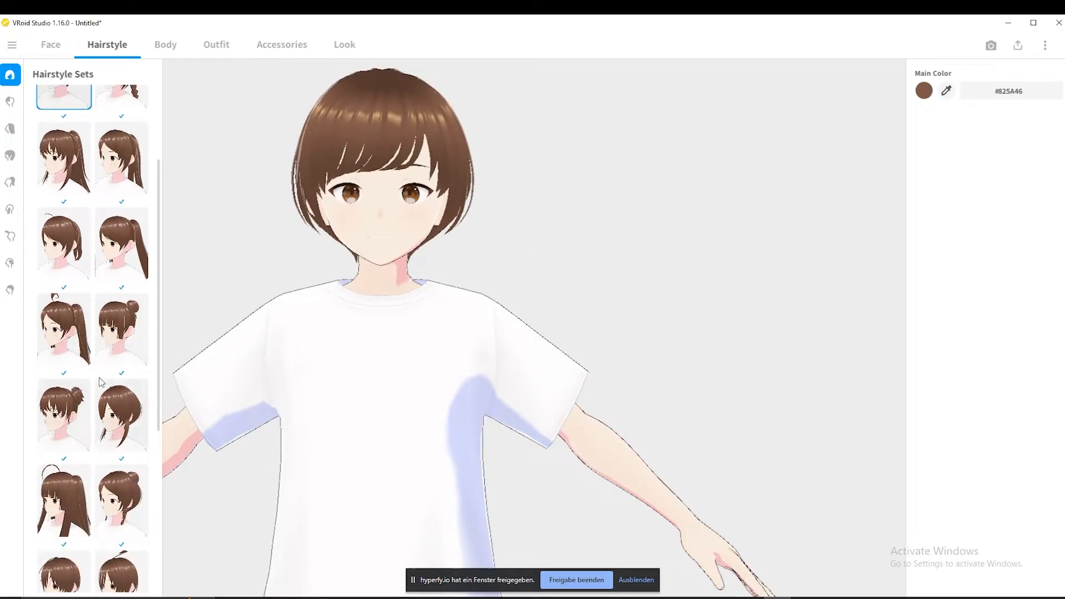
click(111, 419)
scroll(79, 420, down, 2)
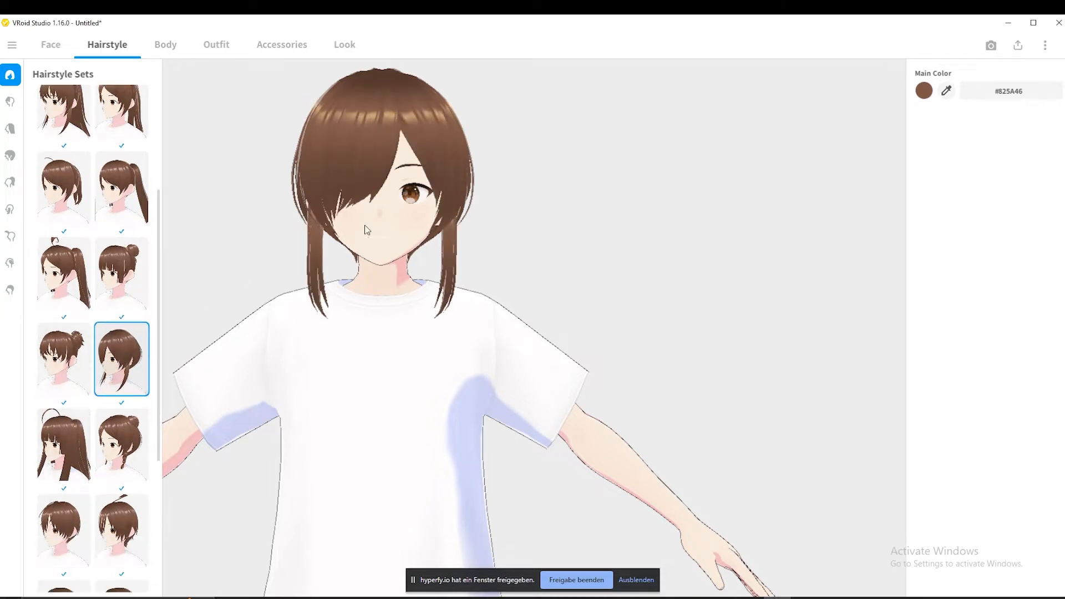
- Try the two short layered hairstyles for comparison and reapply the one-eye-covering hairstyle with long sidelocks
scroll(112, 449, down, 1)
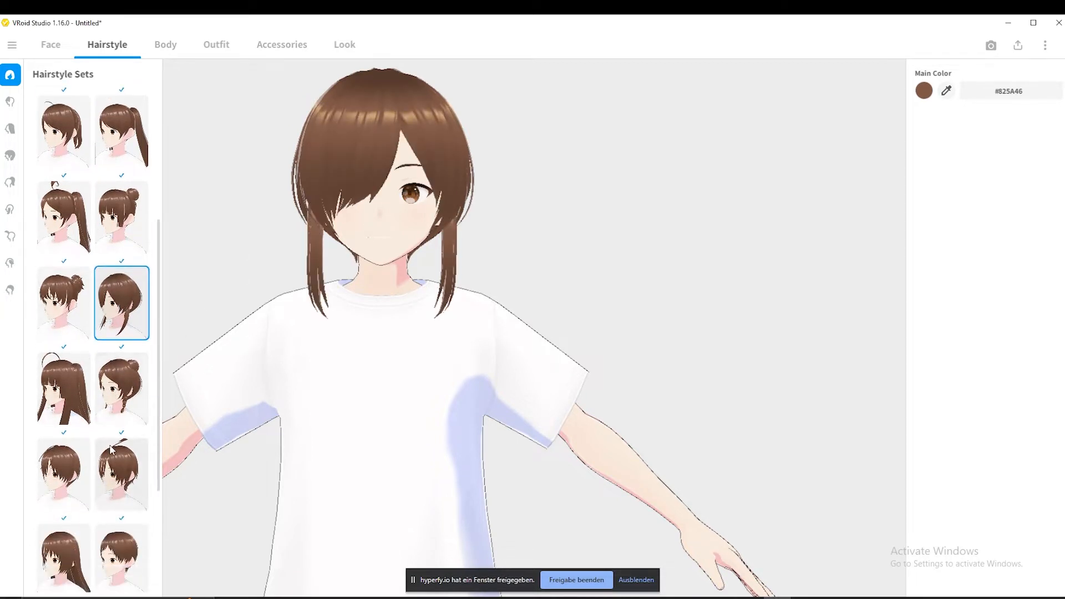
click(112, 461)
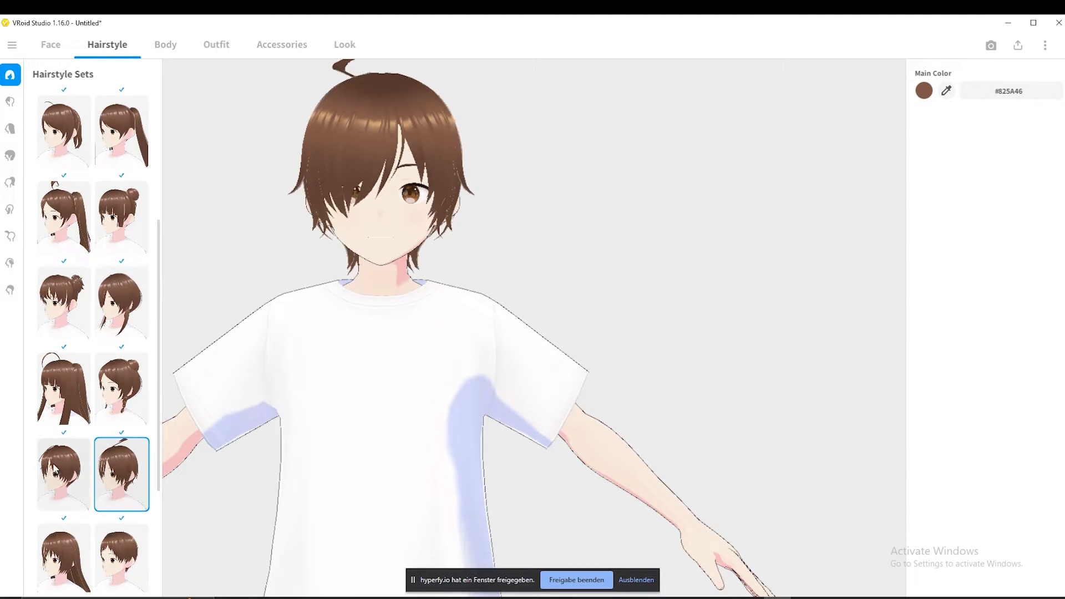
click(55, 469)
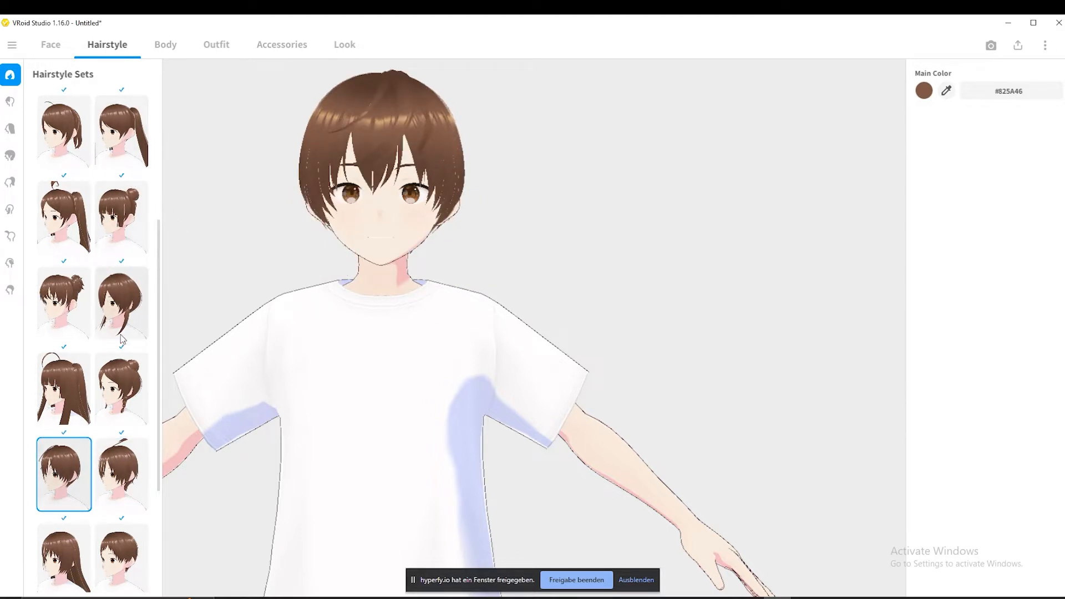
click(123, 303)
scroll(125, 360, down, 3)
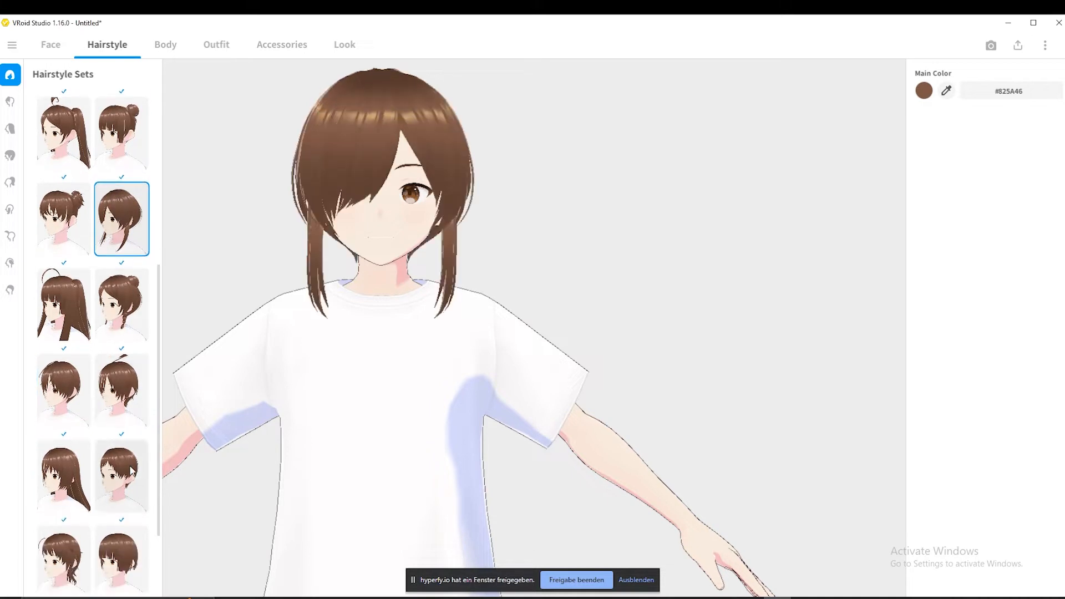
scroll(132, 478, up, 5)
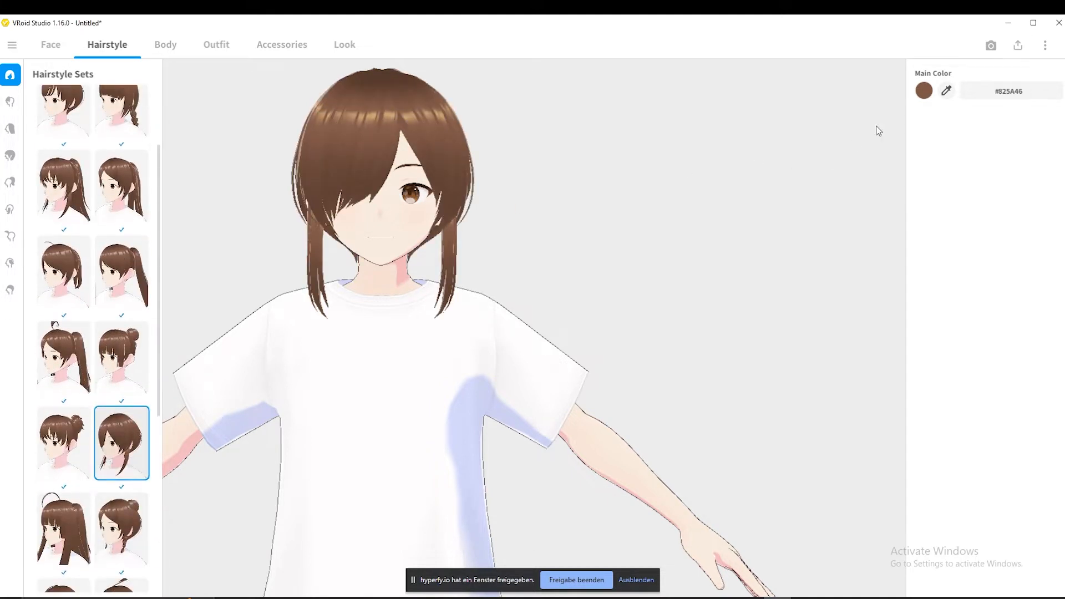
- Set the hairstyle's Main Color to the light turquoise #74CBD2
click(924, 90)
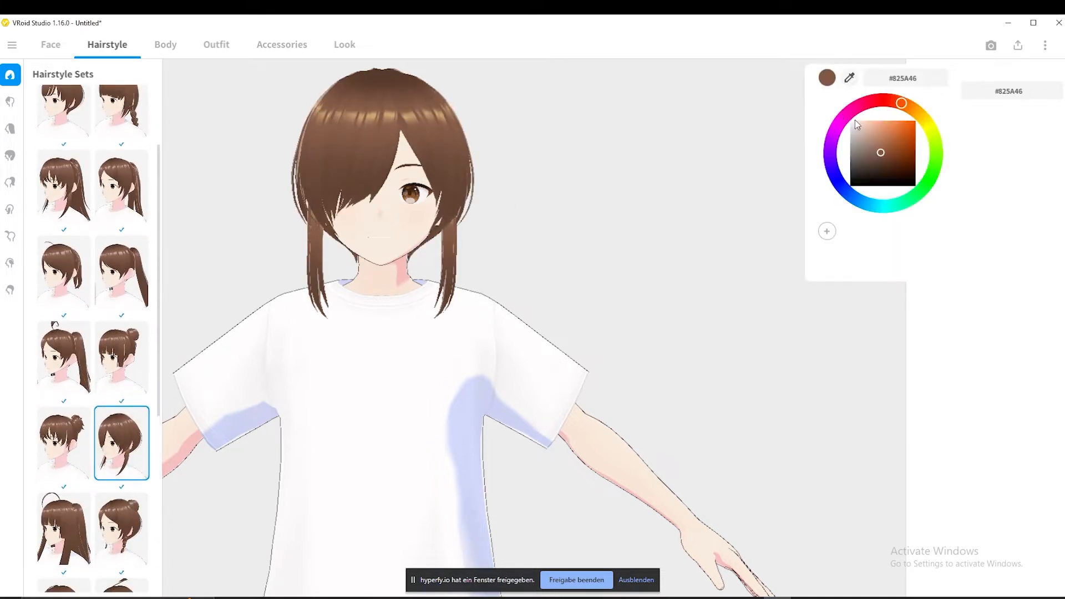
click(837, 127)
drag(836, 132, 878, 218)
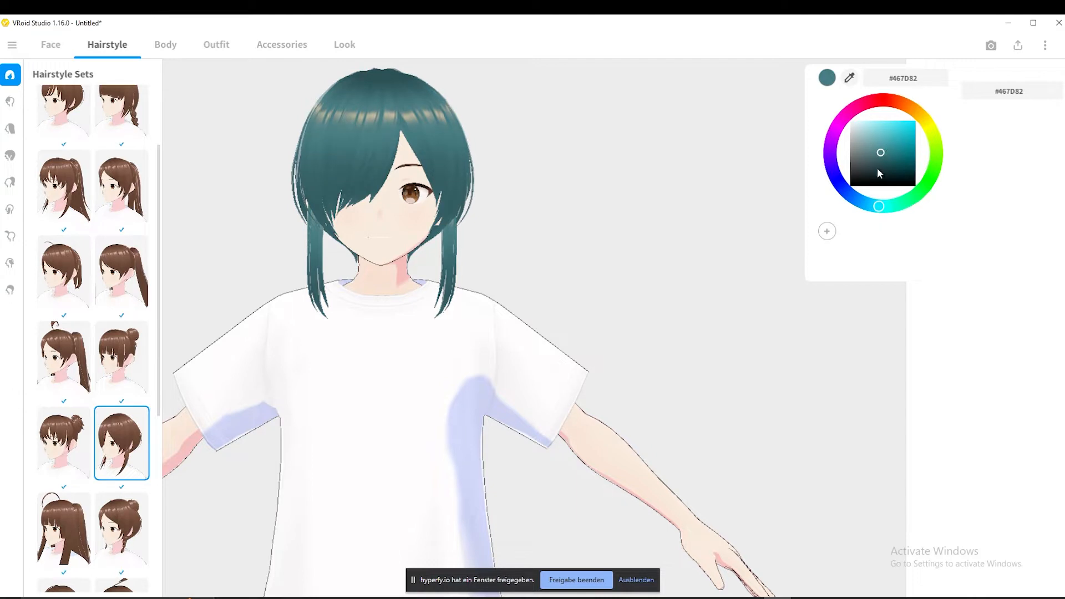
drag(883, 153, 882, 135)
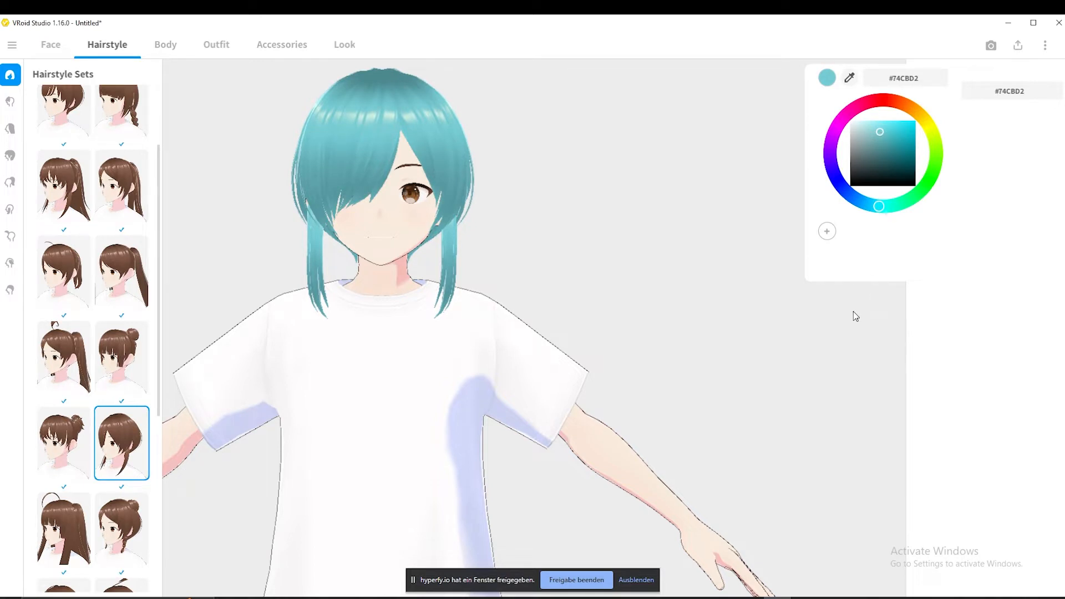
click(574, 264)
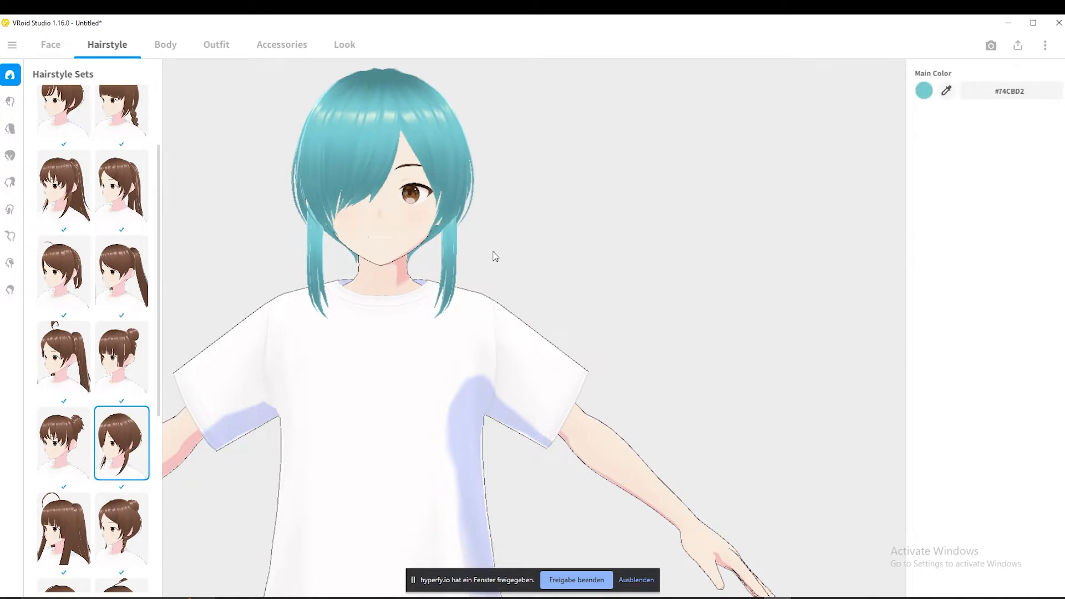
- Go to the body settings and set the base skin Color to the tan #D7A275
click(165, 47)
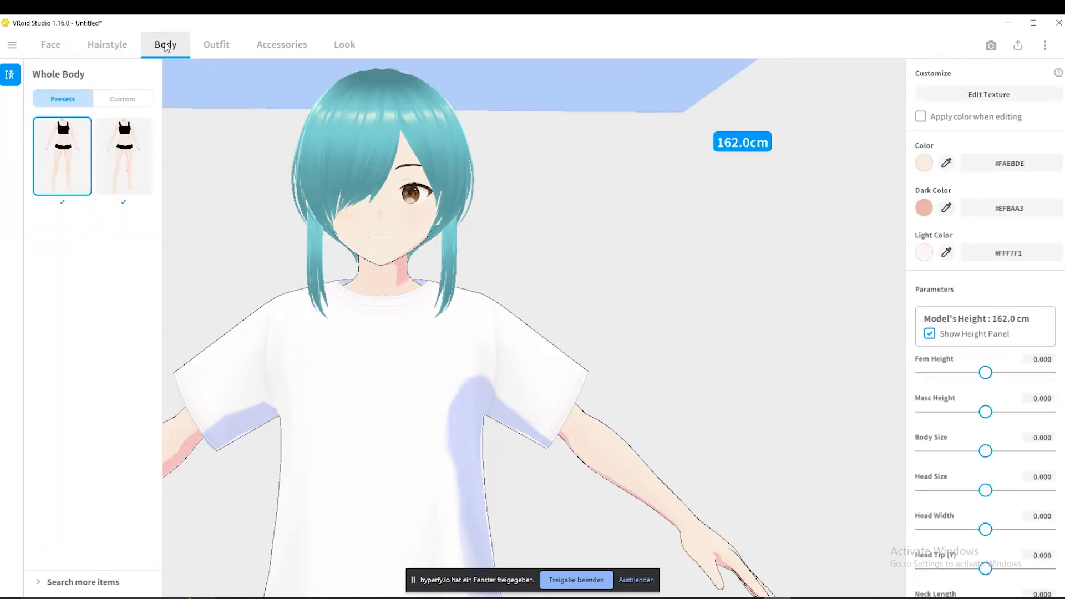
click(924, 162)
click(874, 234)
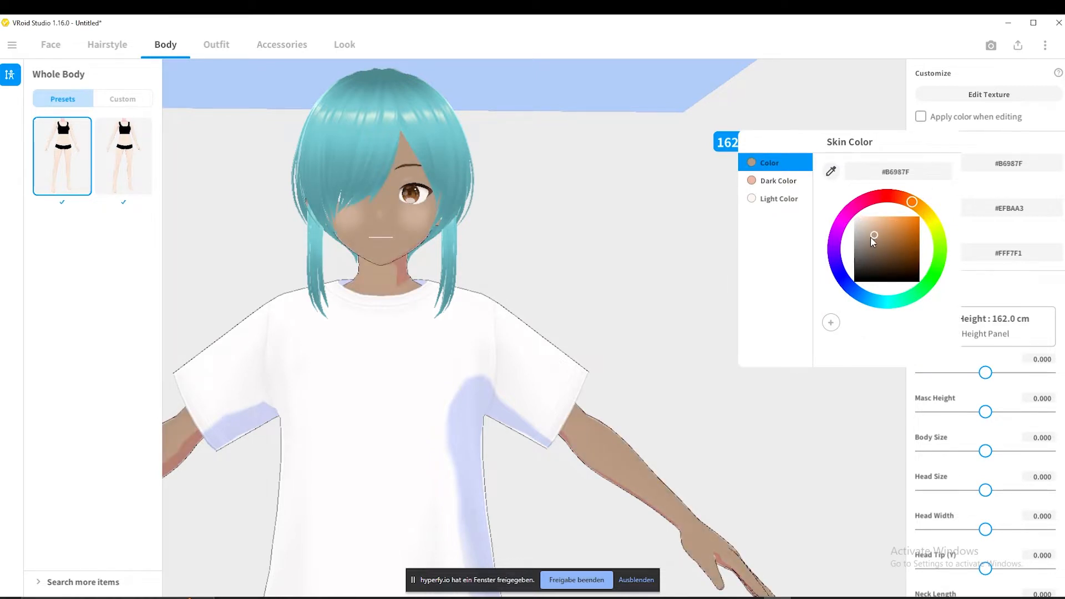
drag(871, 237, 884, 226)
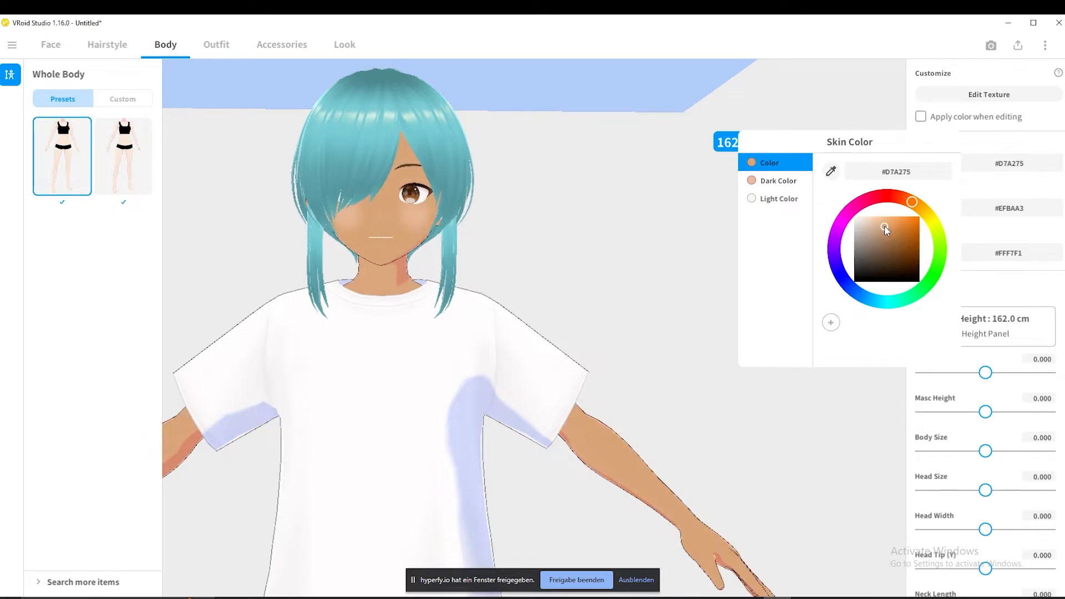
click(968, 143)
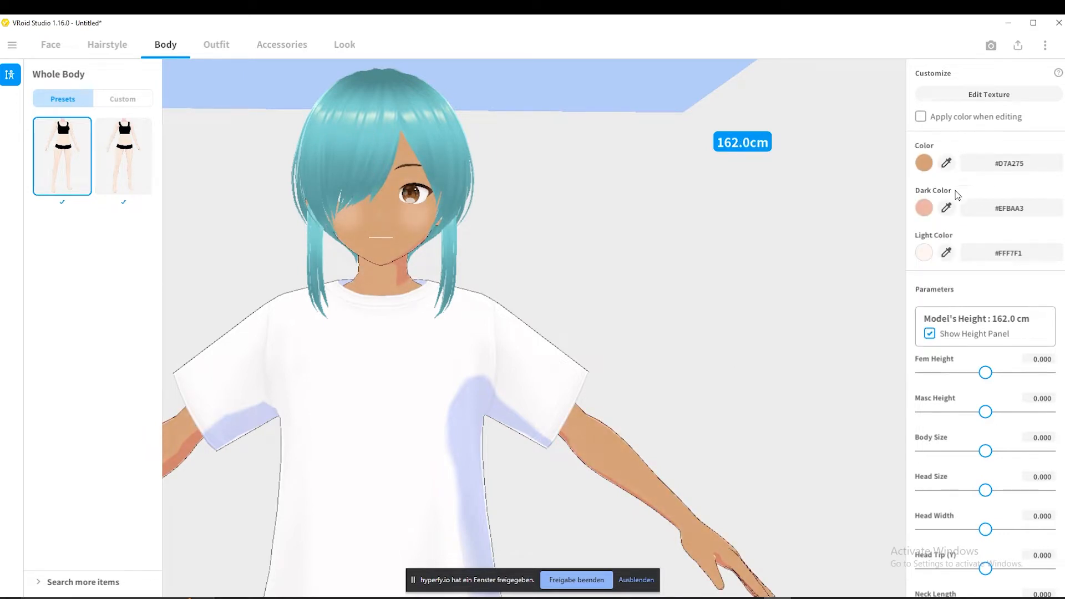
- Set the skin's Dark Color to the brown #A2705A
click(927, 208)
drag(874, 267, 885, 285)
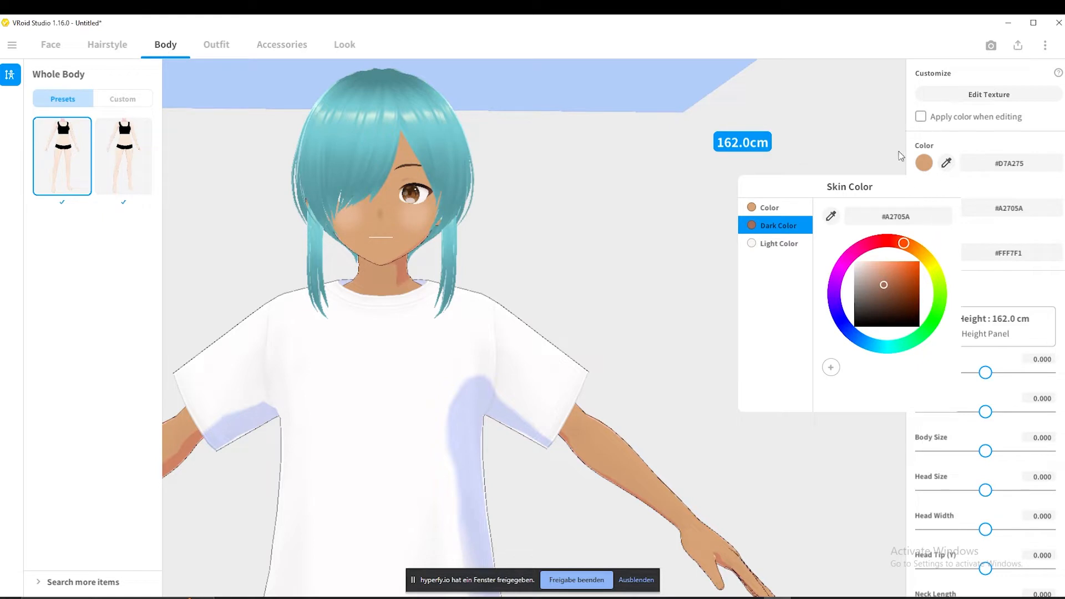
click(882, 150)
- Set the skin's Light Color to the pink #EC9BAB
click(924, 254)
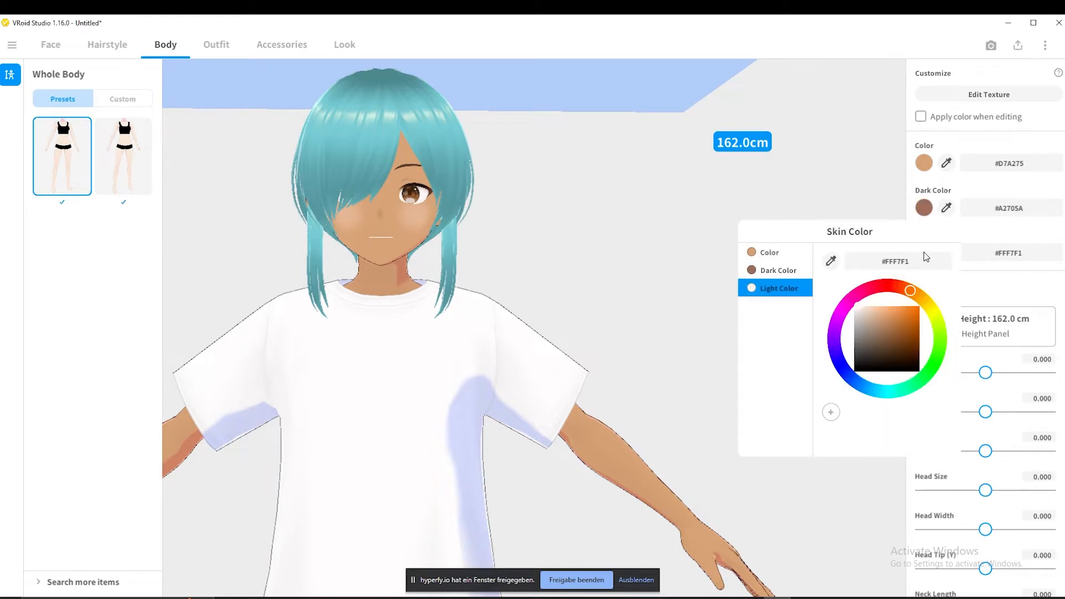
click(879, 303)
mouse_move(912, 294)
mouse_down()
mouse_move(864, 294)
mouse_move(881, 312)
mouse_move(877, 289)
mouse_up()
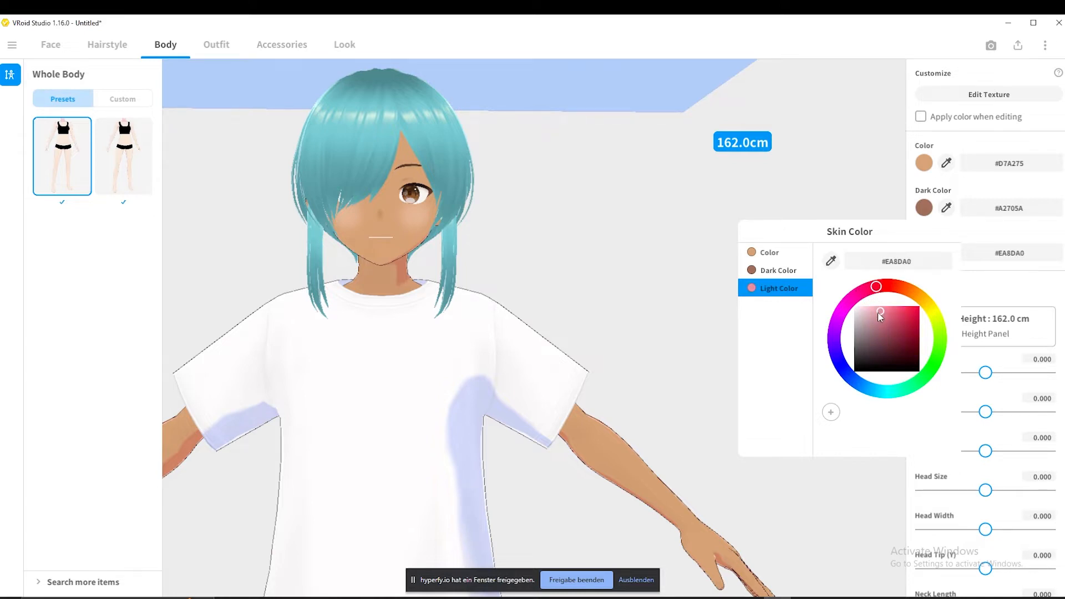
drag(878, 311, 876, 310)
click(998, 282)
- Change the skin's Light Color to the peach #FFA984 after checking the avatar's look
scroll(796, 336, down, 5)
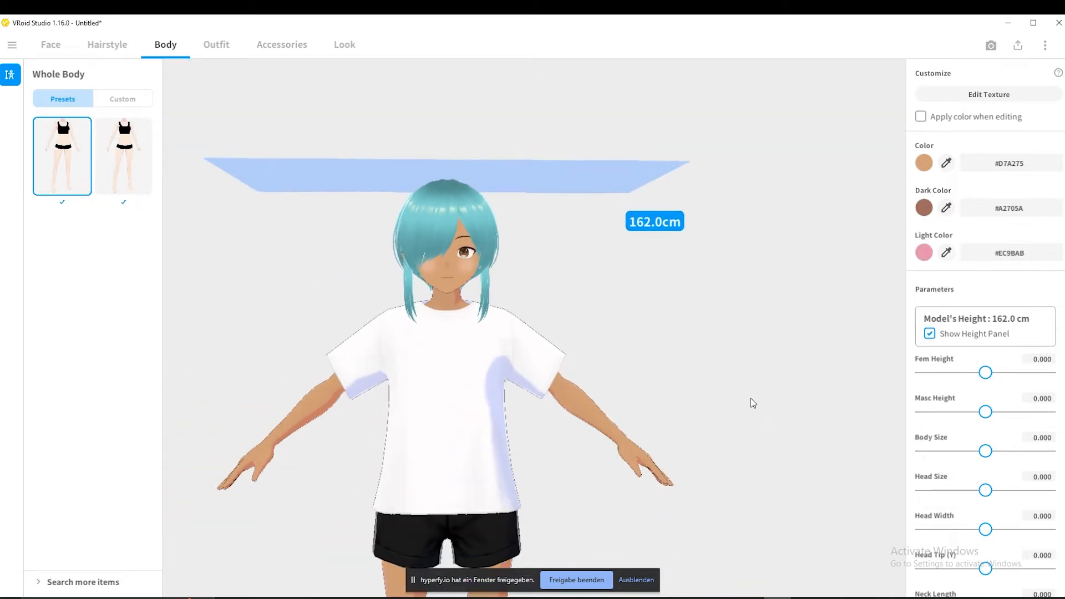
scroll(707, 418, up, 5)
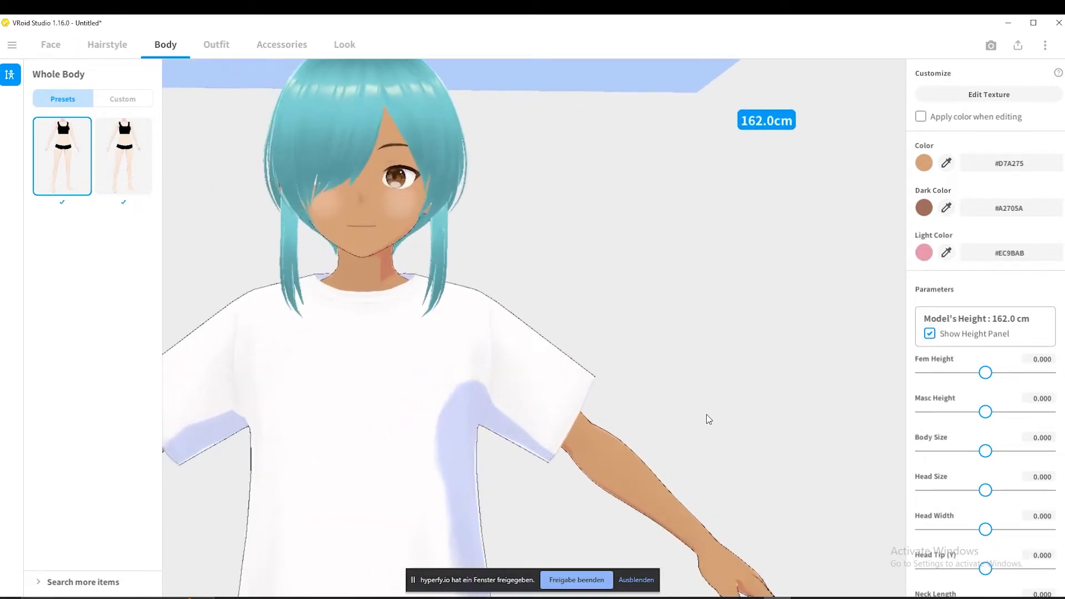
click(929, 254)
mouse_move(876, 286)
mouse_down()
mouse_move(915, 287)
mouse_move(908, 280)
mouse_move(886, 299)
mouse_up()
click(967, 229)
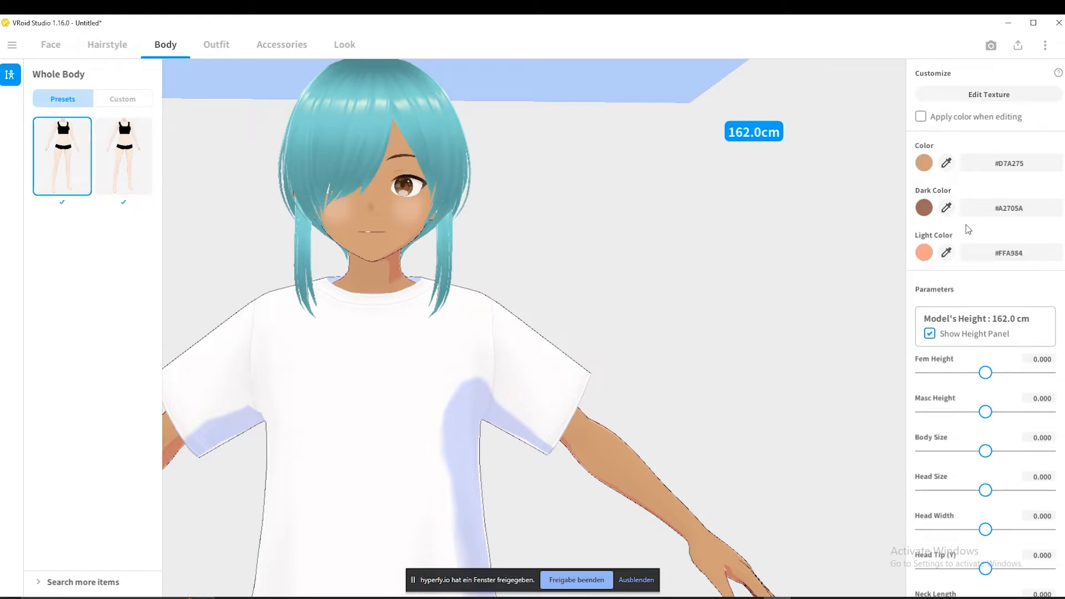
- Make the avatar taller by setting the body's Fem Height to 0.731
scroll(702, 335, down, 3)
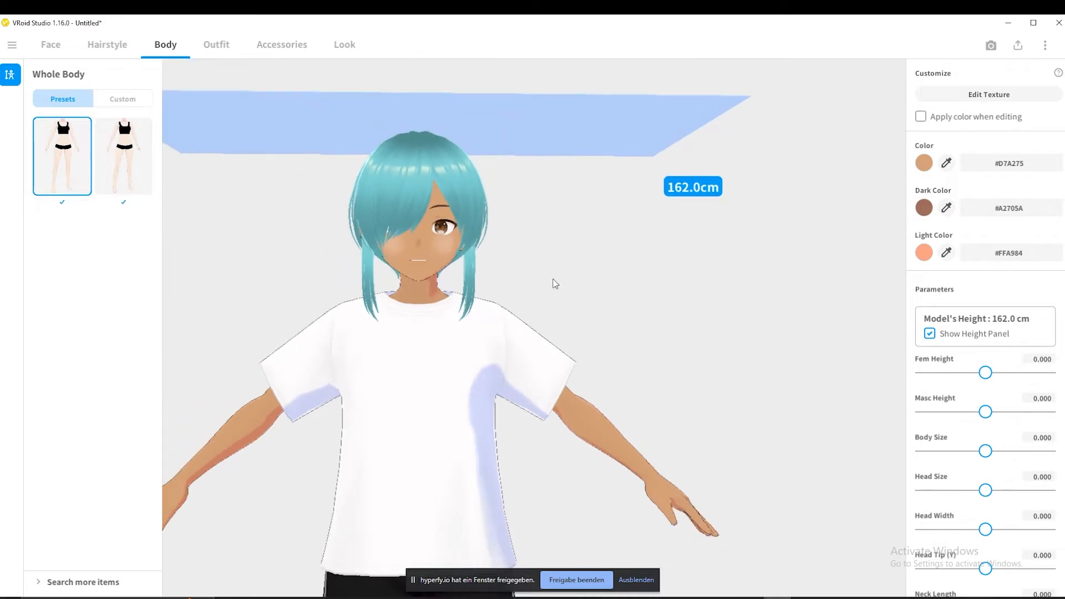
scroll(554, 283, down, 2)
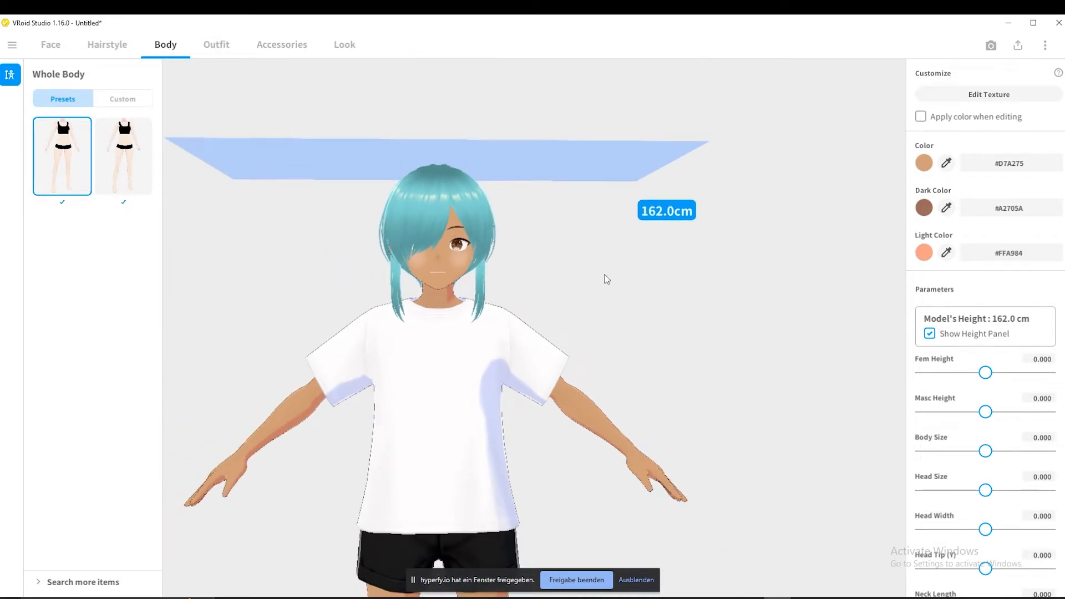
scroll(949, 366, down, 1)
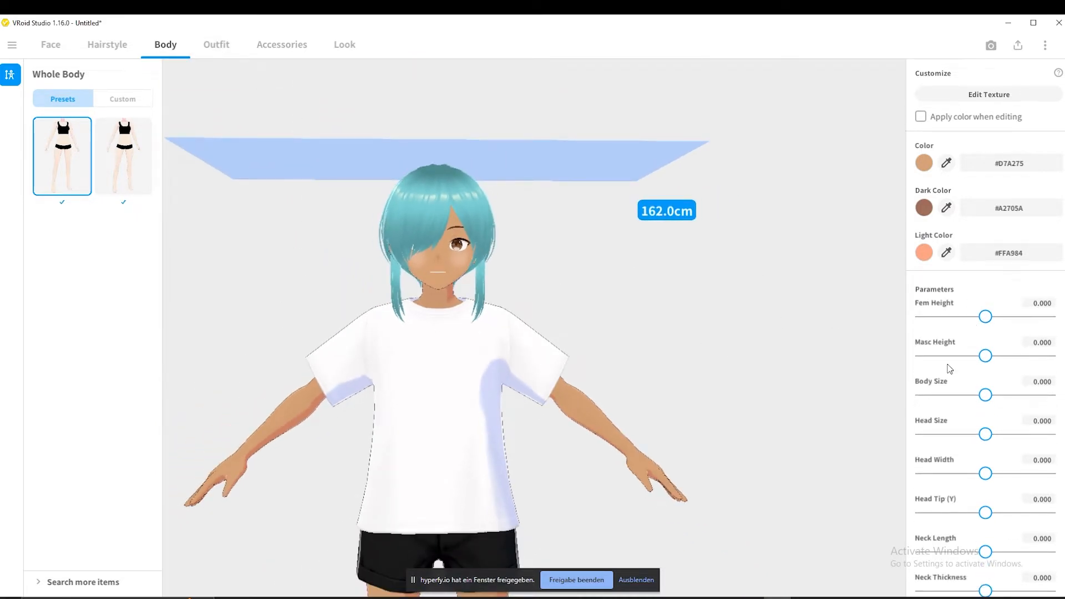
scroll(953, 342, up, 1)
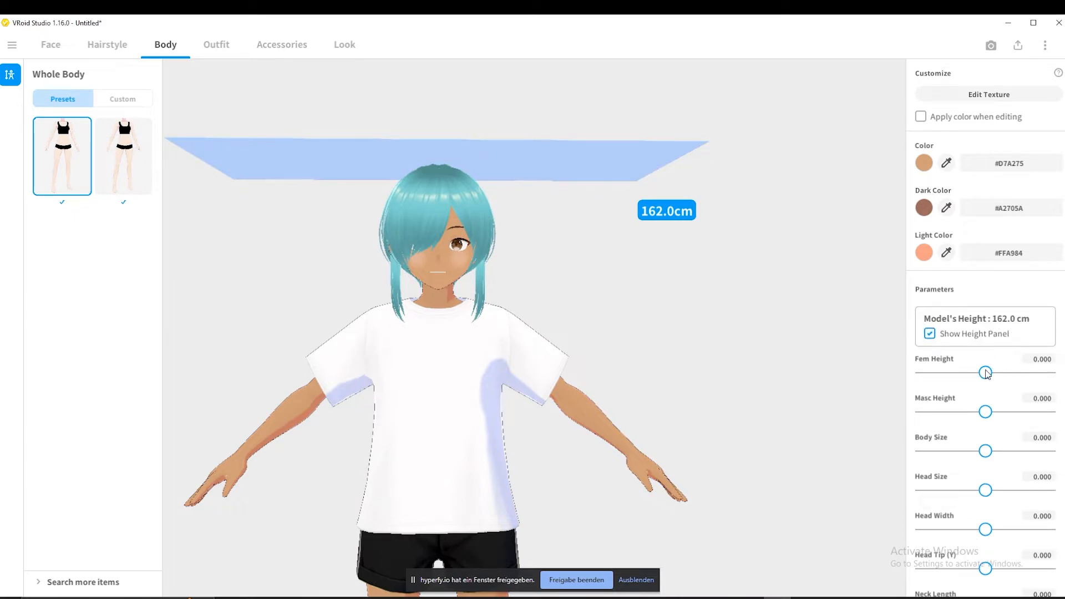
drag(986, 372, 1032, 371)
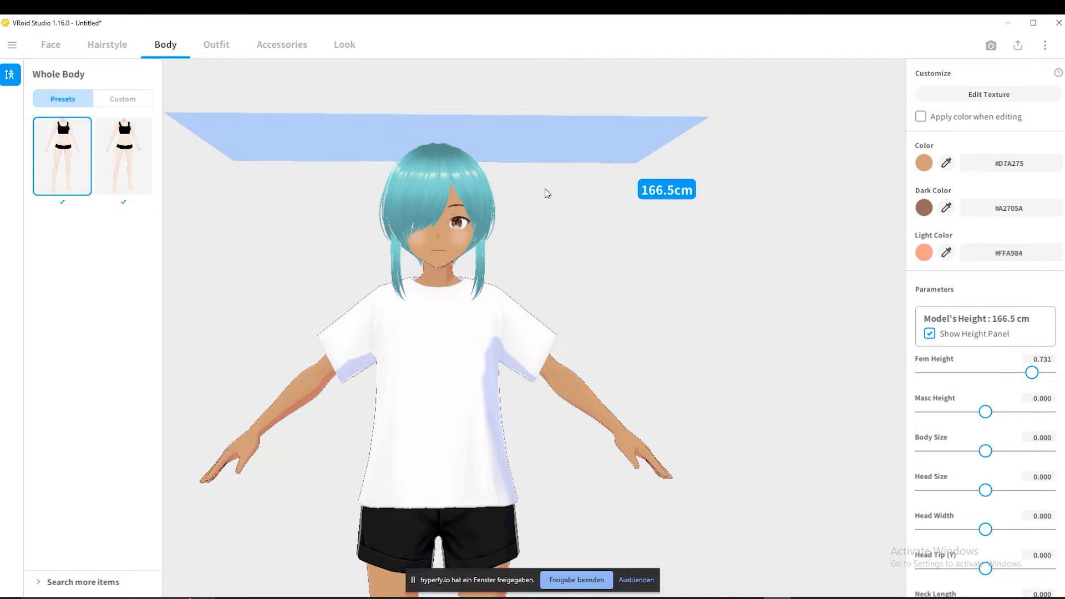
- Try a slightly larger Body Size on the avatar and reset it to 0
scroll(732, 370, down, 3)
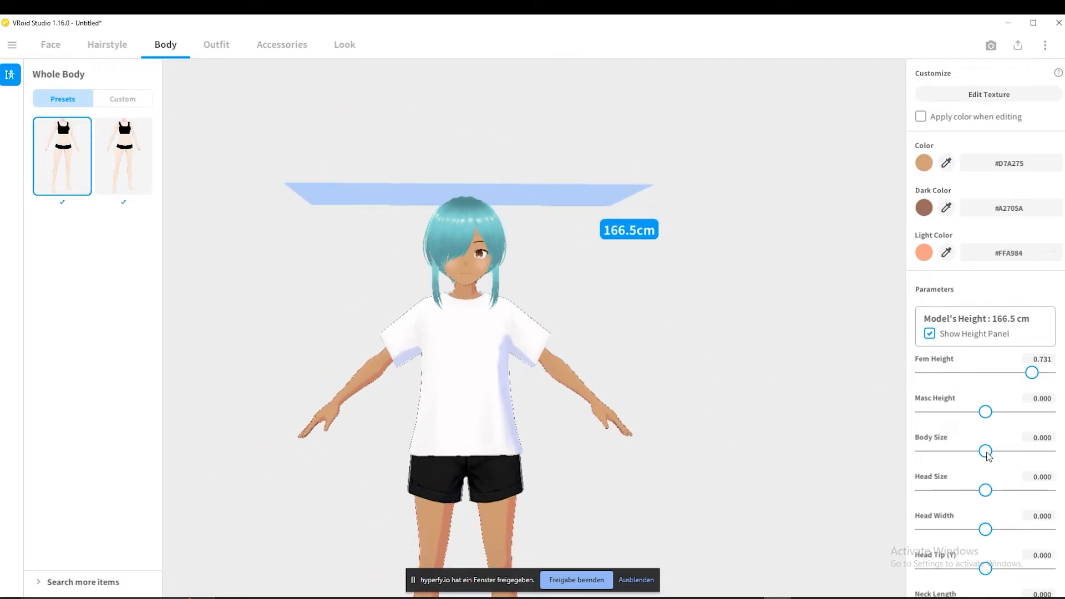
mouse_move(986, 452)
mouse_down()
mouse_move(1039, 450)
mouse_move(989, 451)
mouse_up()
click(1042, 439)
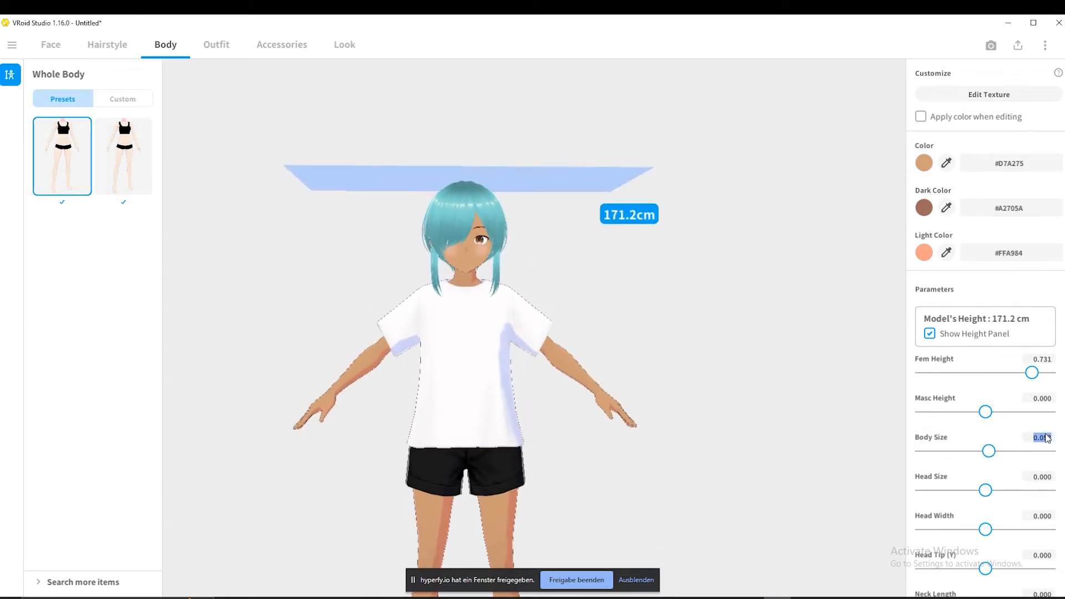
text(0)
key(Return)
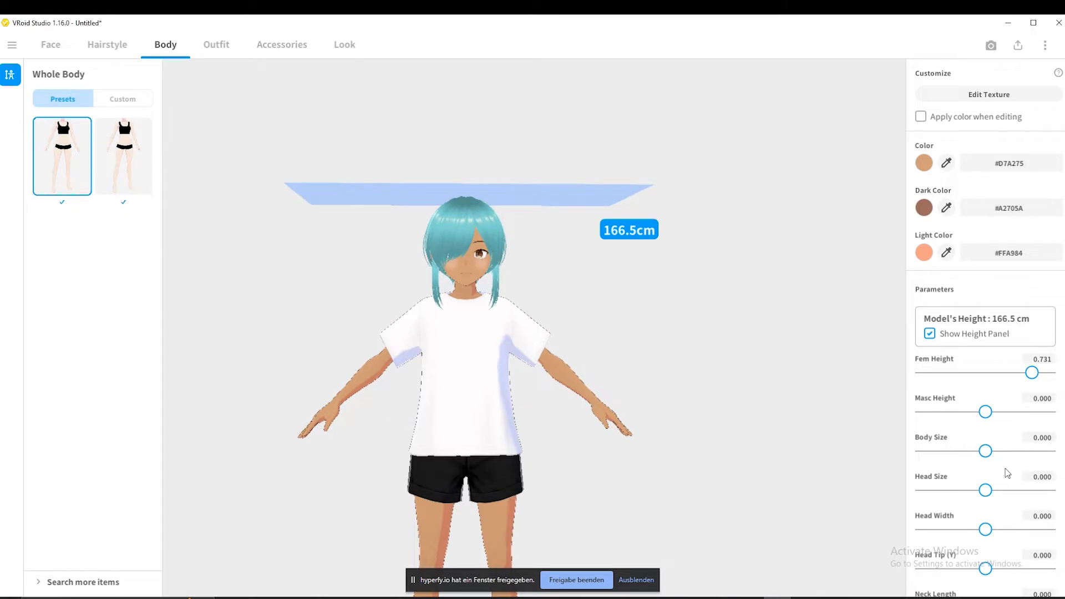
- Set the body's Chest Size to -0.009 and Chest Prominence to 0.079, checking the avatar's side profile
scroll(1002, 491, down, 1)
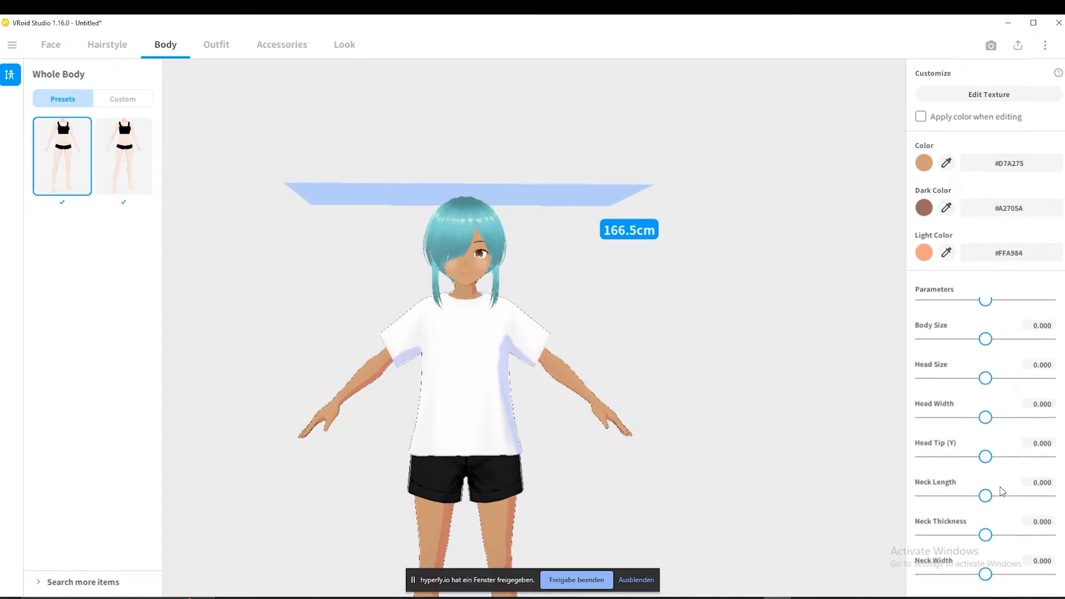
scroll(1002, 491, down, 4)
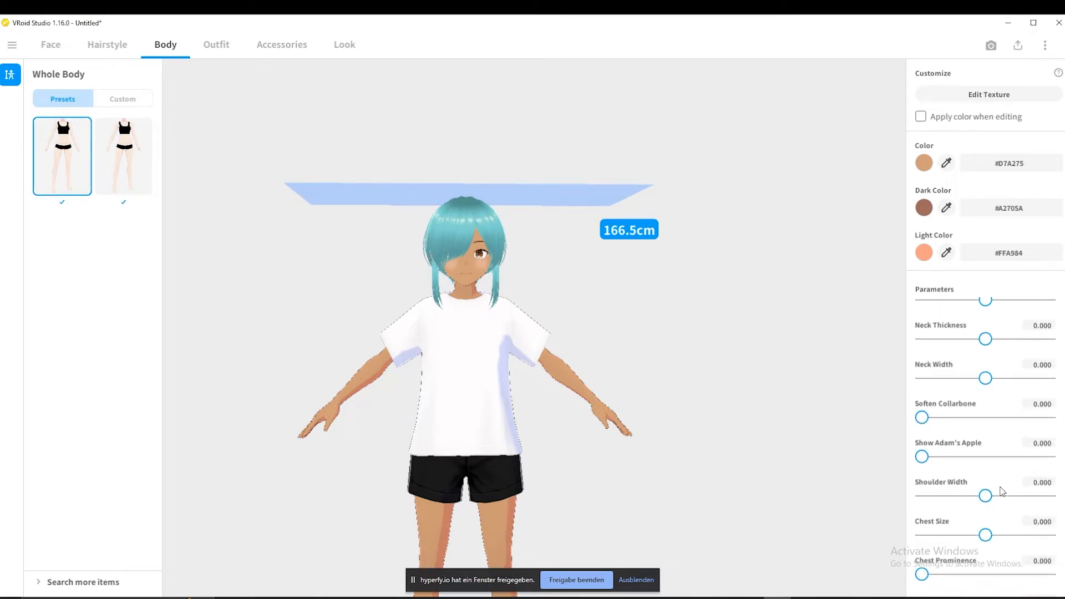
scroll(1002, 491, down, 1)
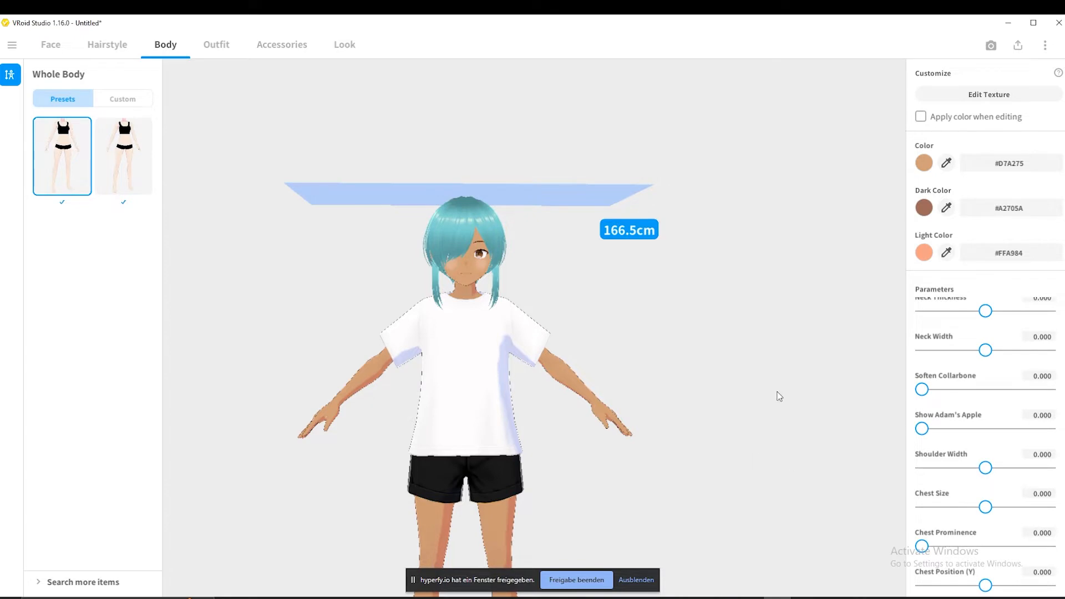
middle_drag(772, 394, 805, 302)
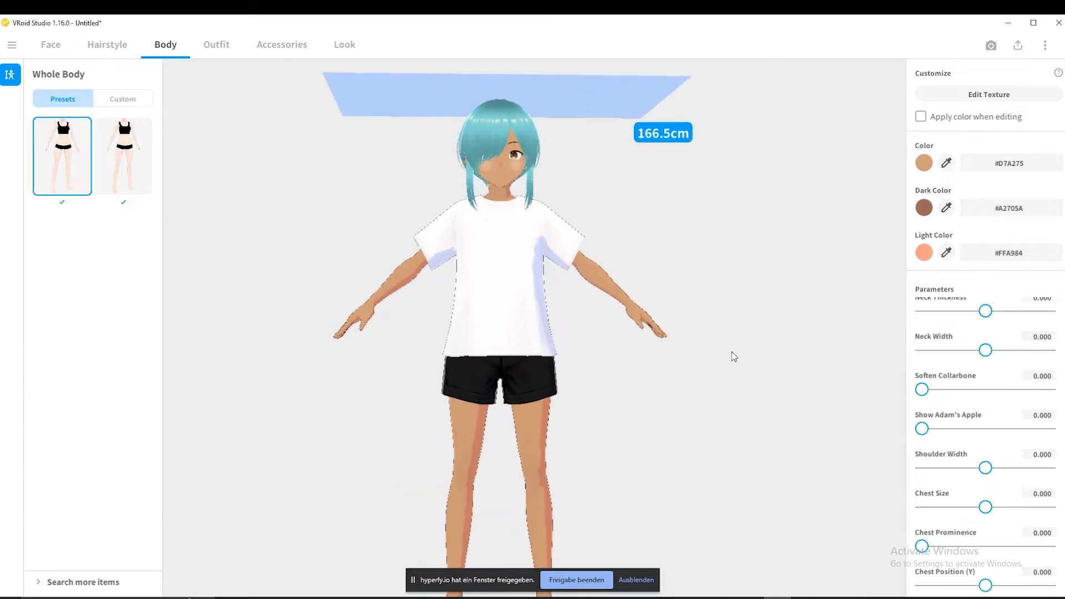
right_drag(592, 358, 736, 290)
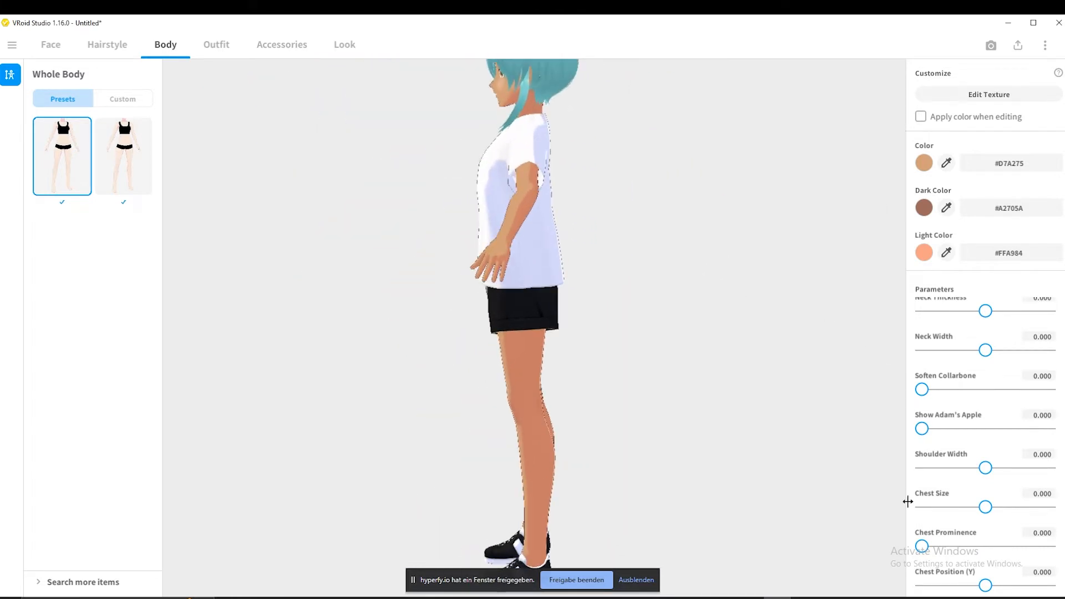
mouse_move(985, 510)
mouse_down()
mouse_move(919, 514)
mouse_move(984, 498)
mouse_up()
drag(923, 547, 888, 543)
click(954, 547)
right_drag(719, 357, 768, 368)
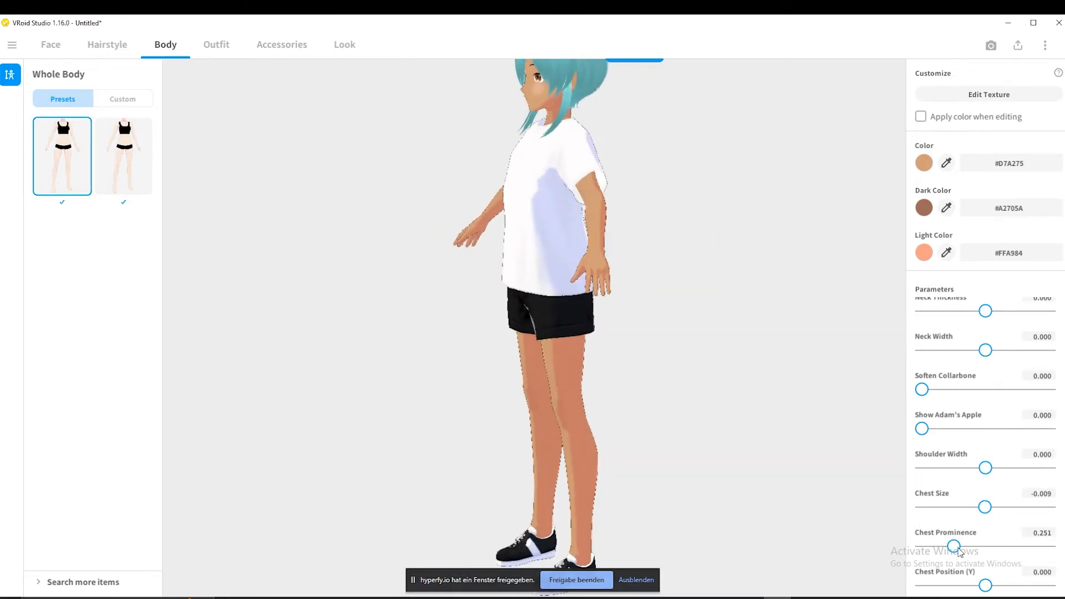
drag(954, 547, 933, 547)
mouse_move(766, 366)
right_down()
mouse_move(824, 364)
mouse_move(753, 371)
mouse_move(746, 358)
right_up()
- Review the remaining body parameters from Chest Position to Foot Size and browse the whole outfit sets
scroll(971, 527, down, 5)
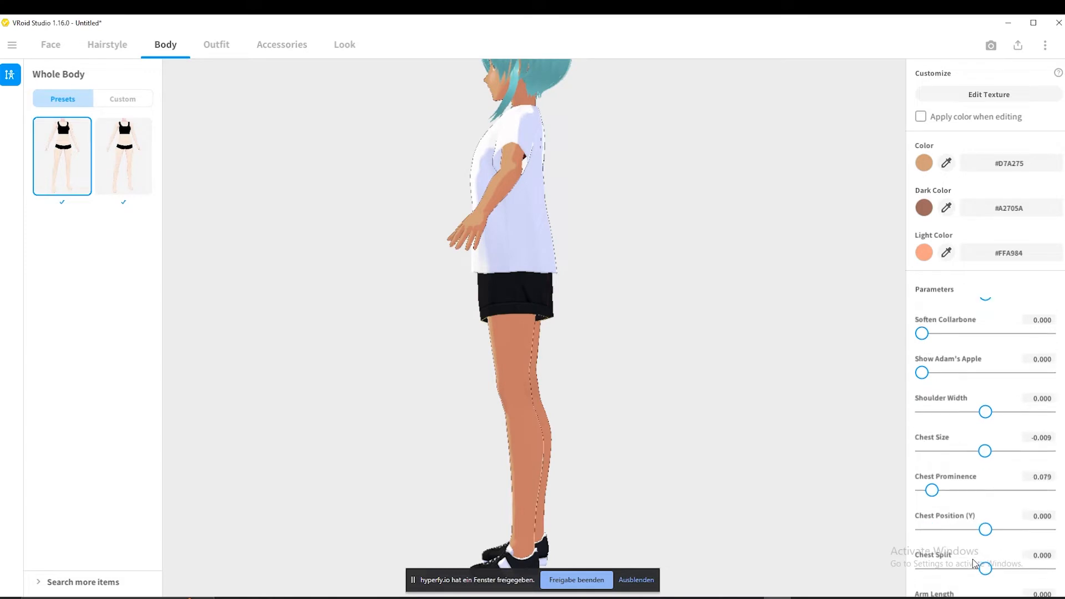
scroll(949, 506, down, 3)
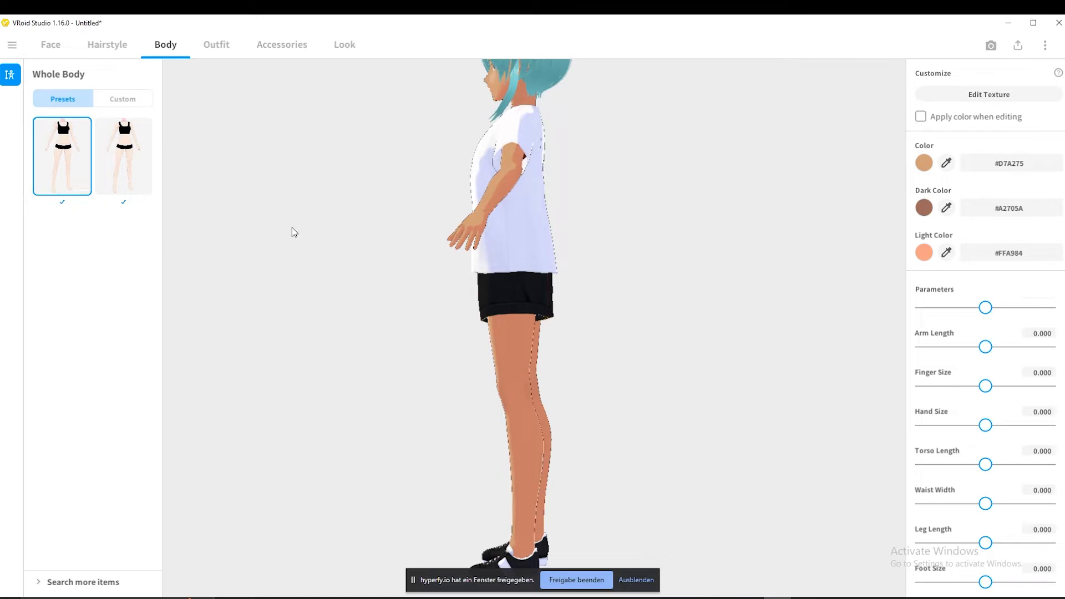
right_drag(325, 309, 436, 263)
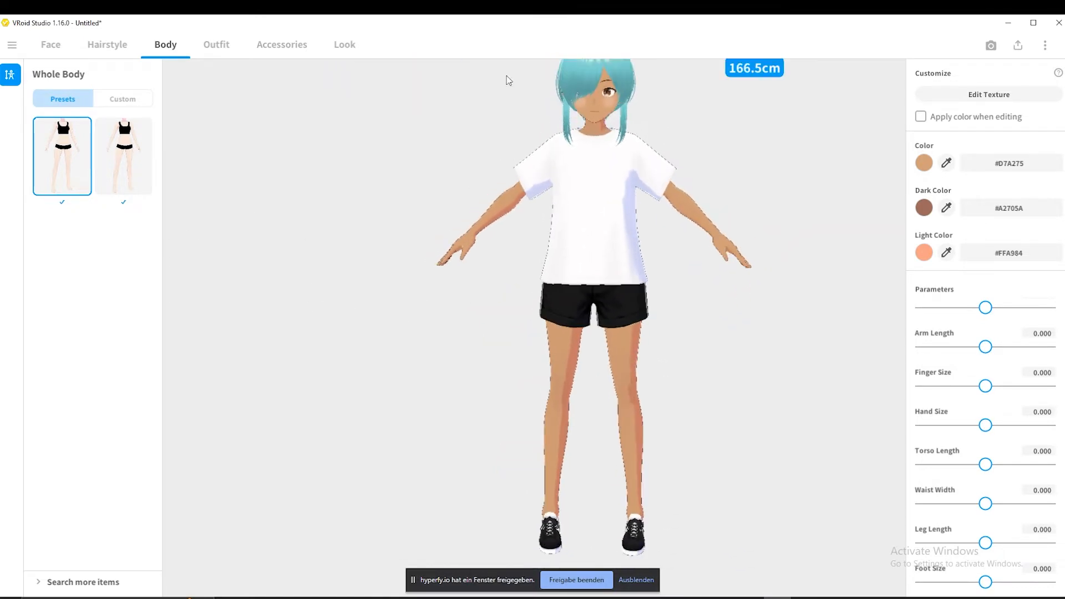
click(222, 55)
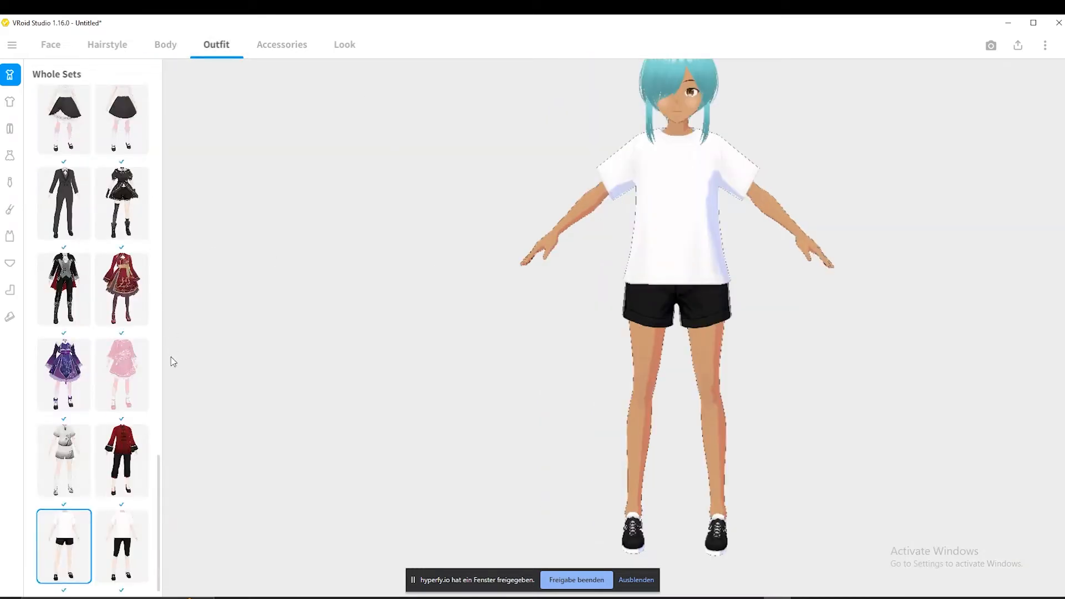
scroll(113, 444, down, 1)
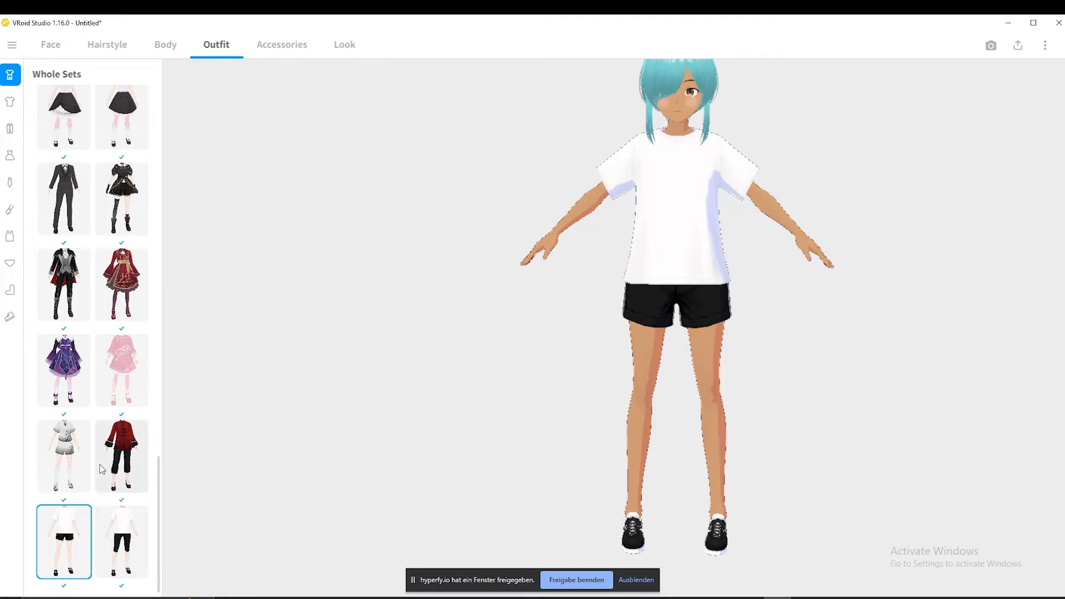
scroll(101, 466, up, 3)
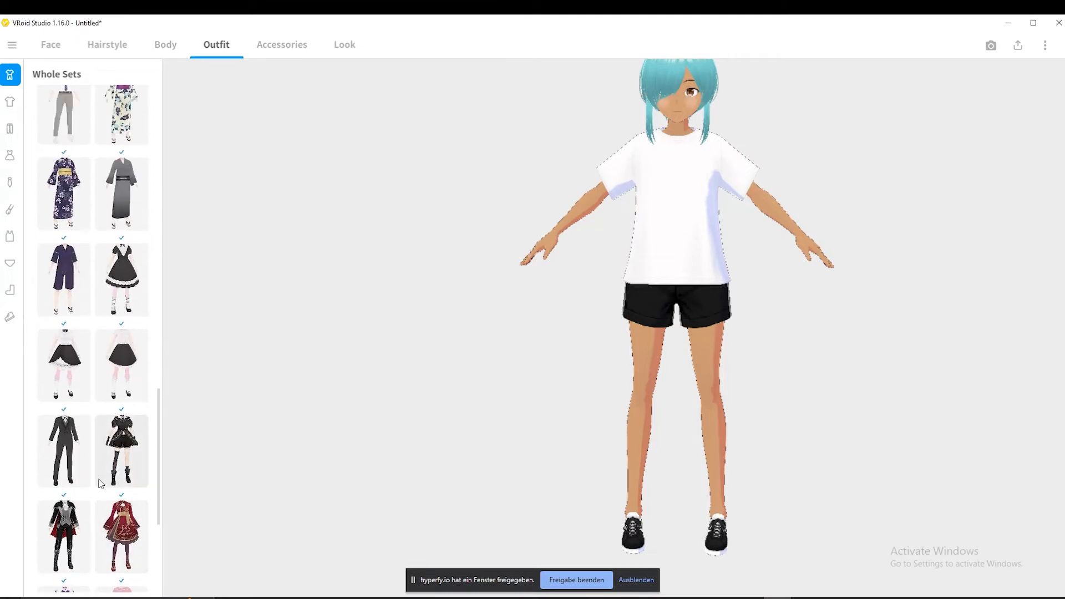
scroll(101, 483, up, 5)
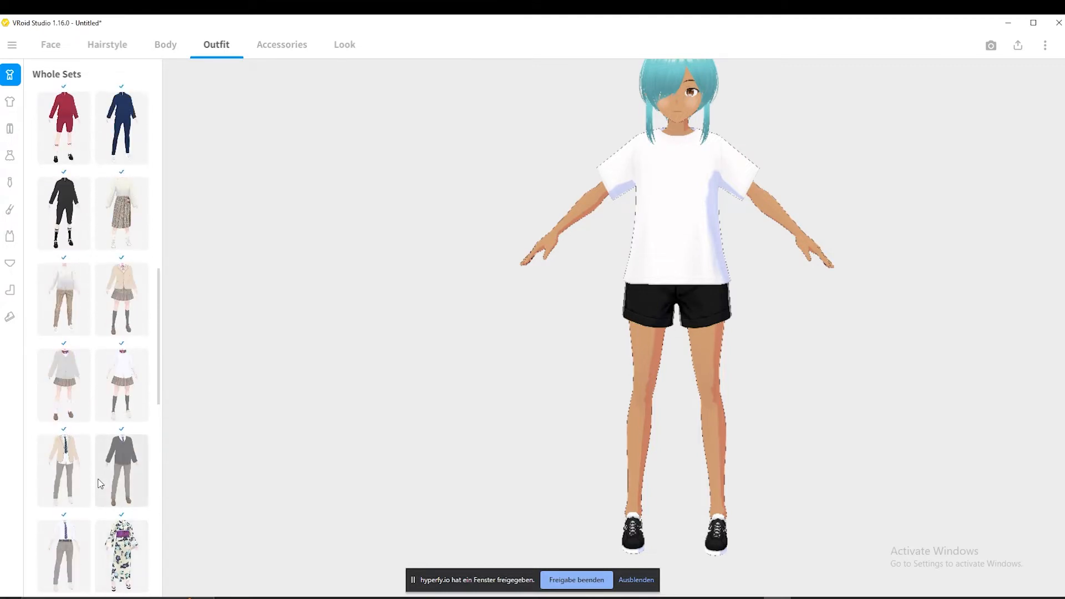
scroll(96, 483, up, 5)
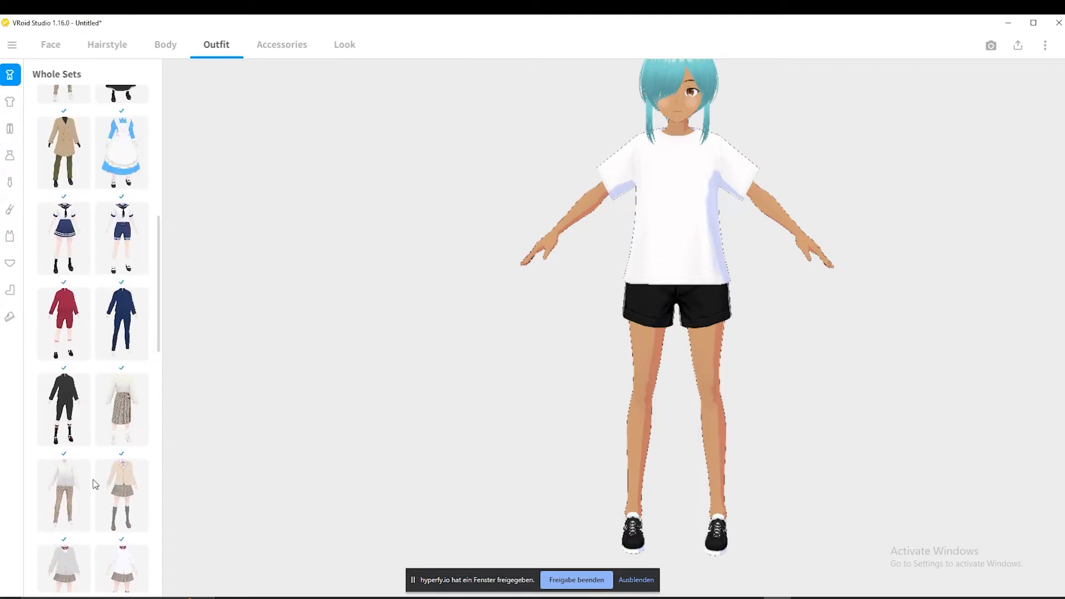
- Add the Glasses (Thick) accessory to the avatar
click(279, 40)
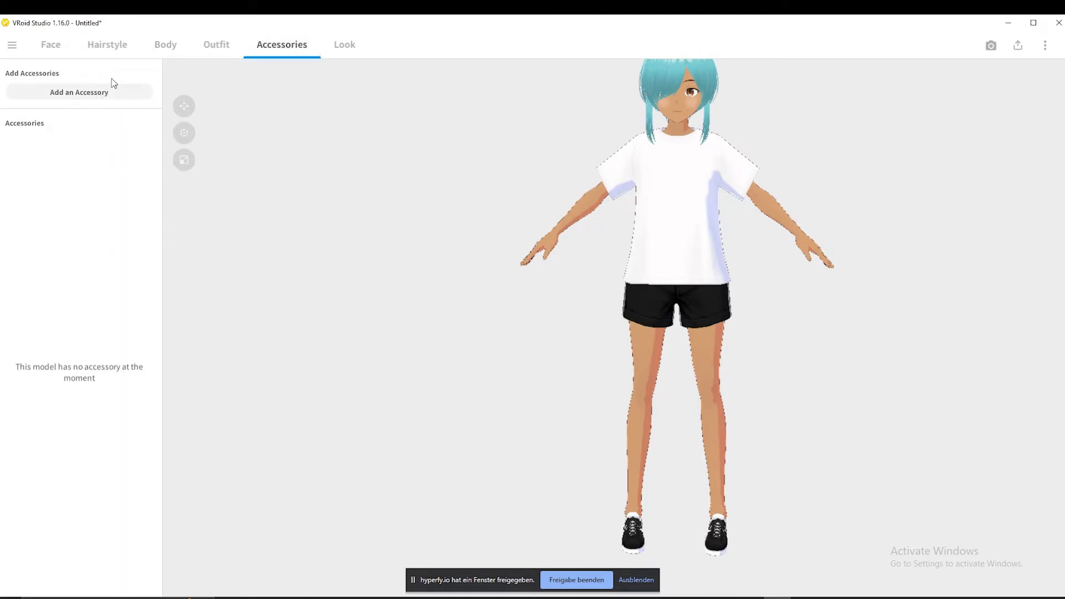
click(100, 90)
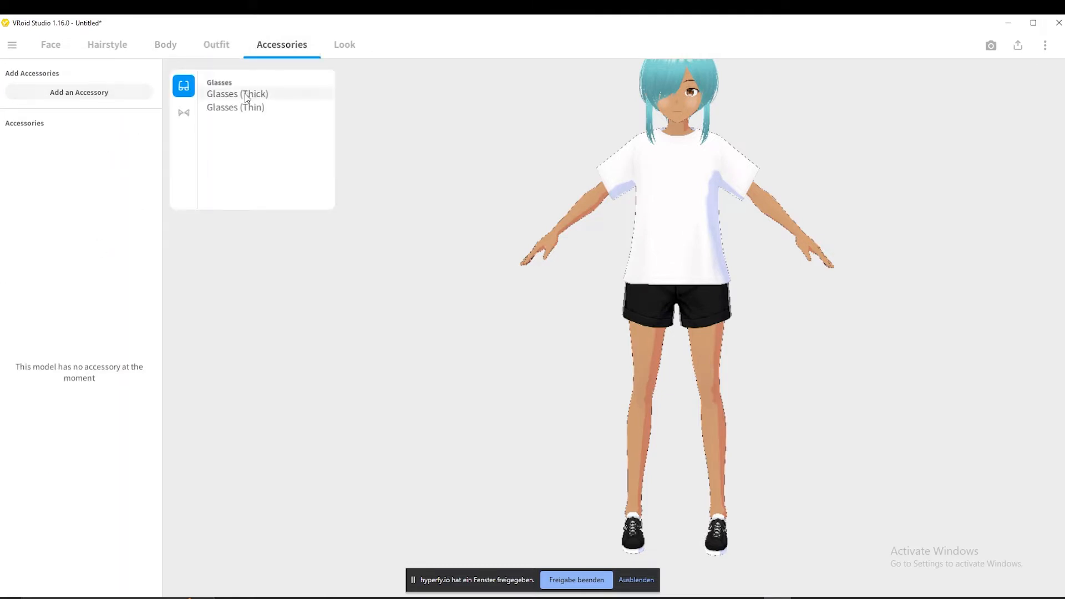
click(244, 93)
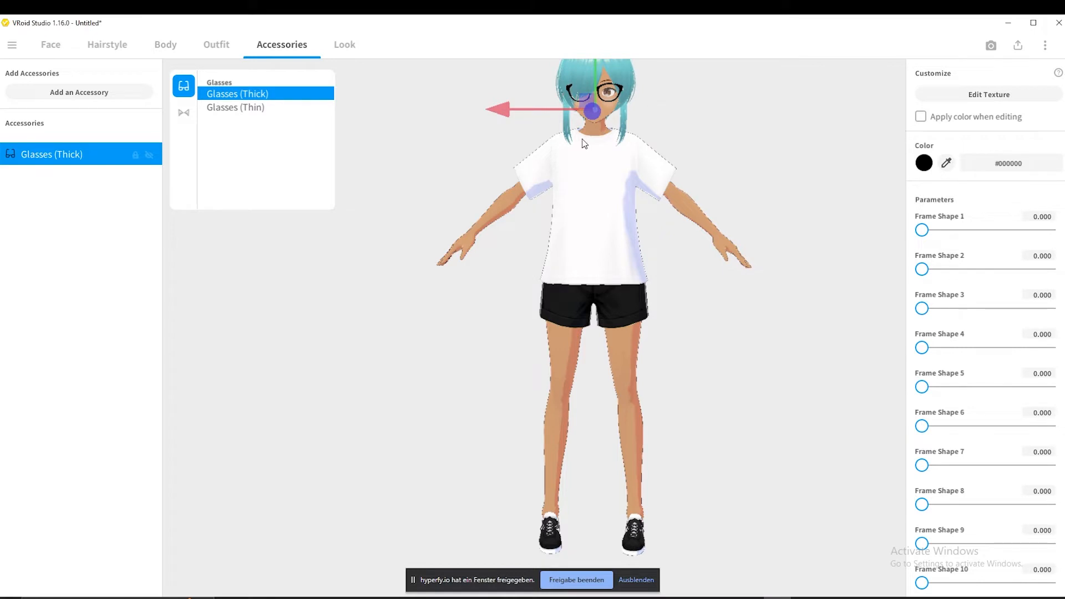
click(468, 161)
scroll(706, 112, down, 2)
scroll(682, 115, up, 3)
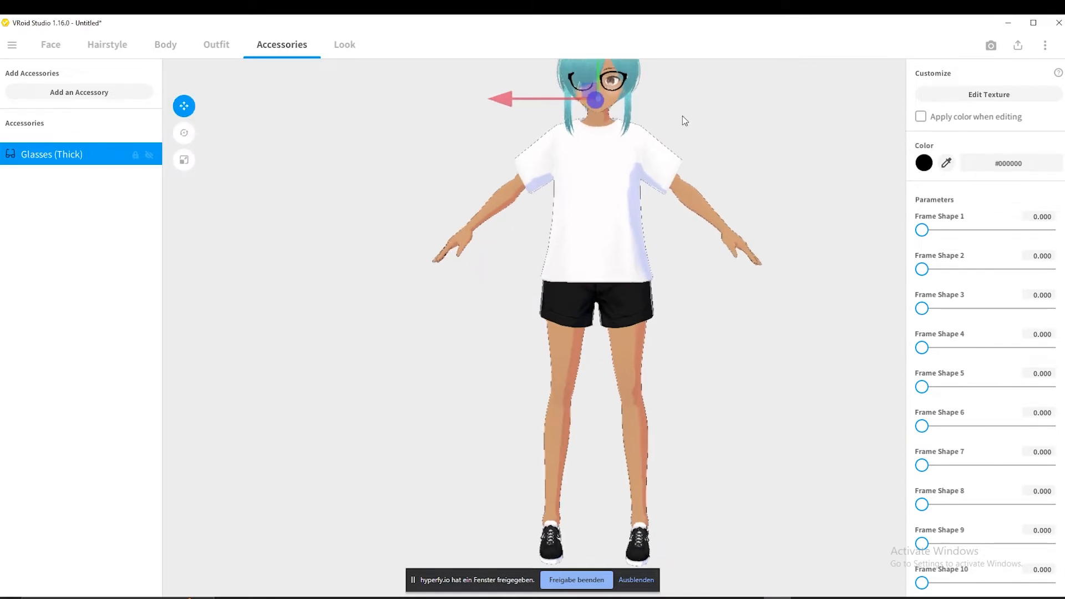
- Reshape the thick glasses by setting Frame Shape 1 to 100 and increasing Frame Shape 2
middle_drag(728, 78, 702, 173)
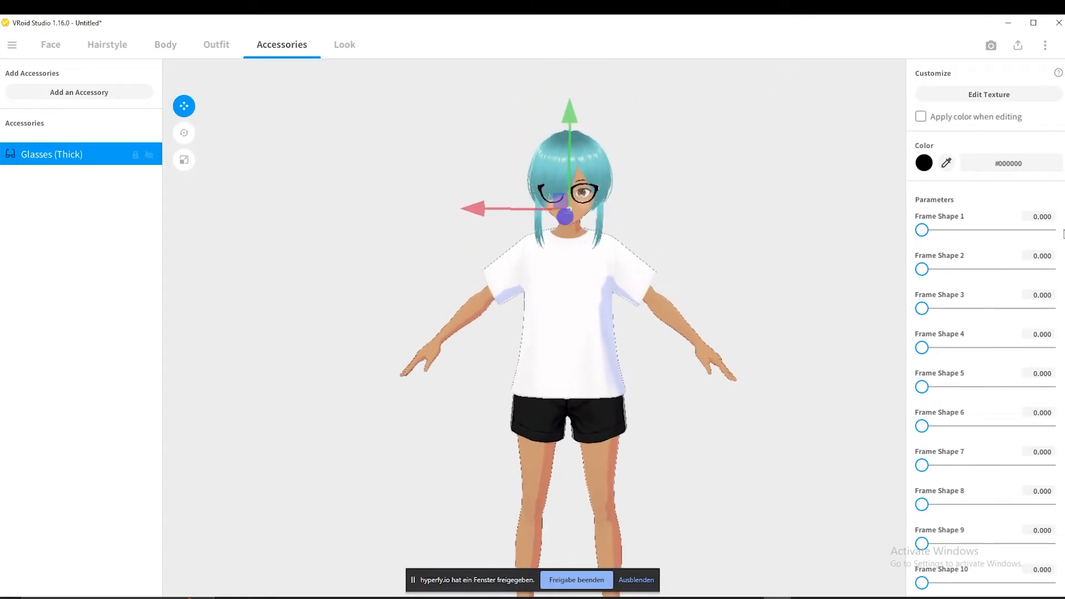
drag(924, 236, 1061, 244)
scroll(666, 167, up, 6)
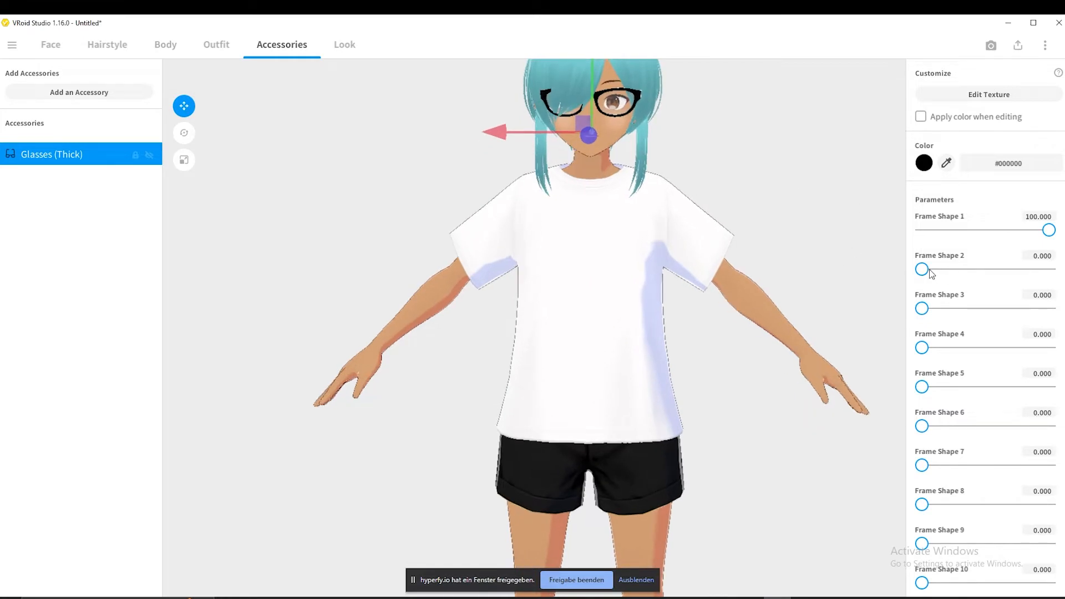
drag(922, 268, 969, 288)
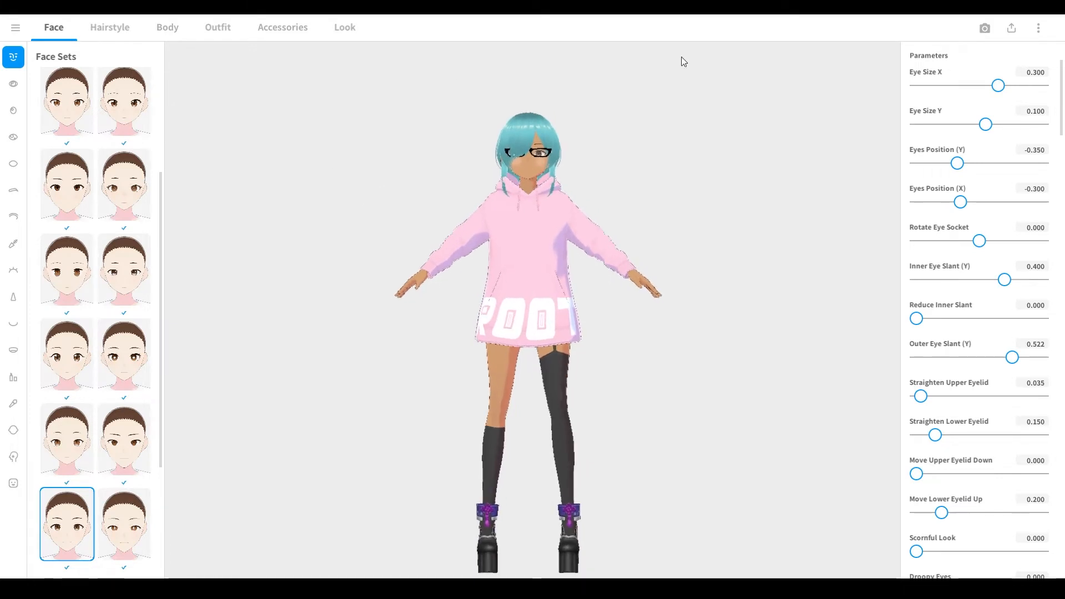
- Browse the whole outfit sets for the avatar wearing the pink hoodie and black stockings
scroll(501, 168, up, 2)
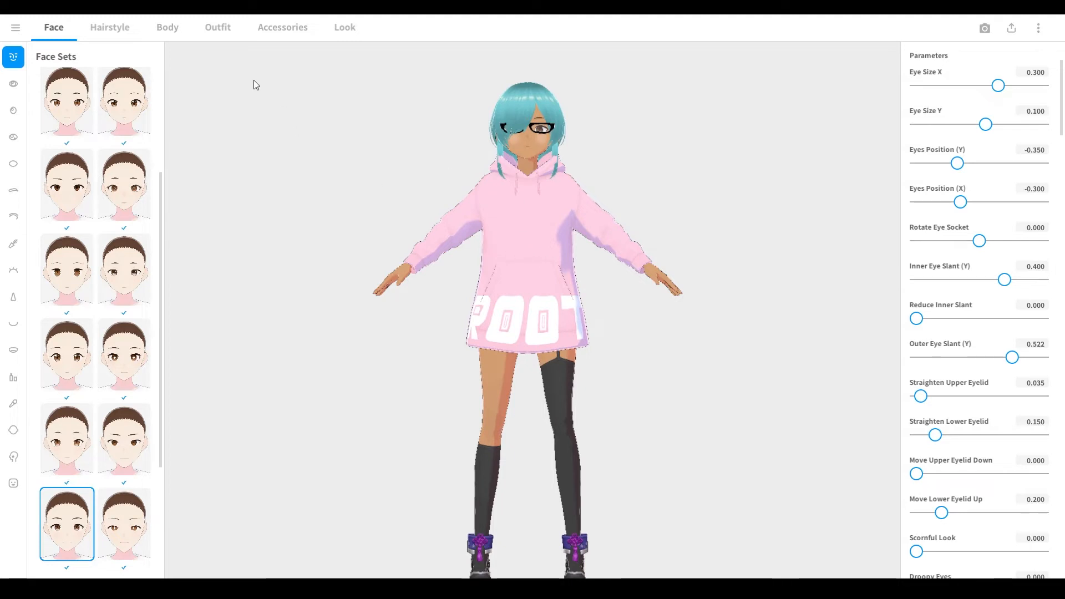
click(229, 29)
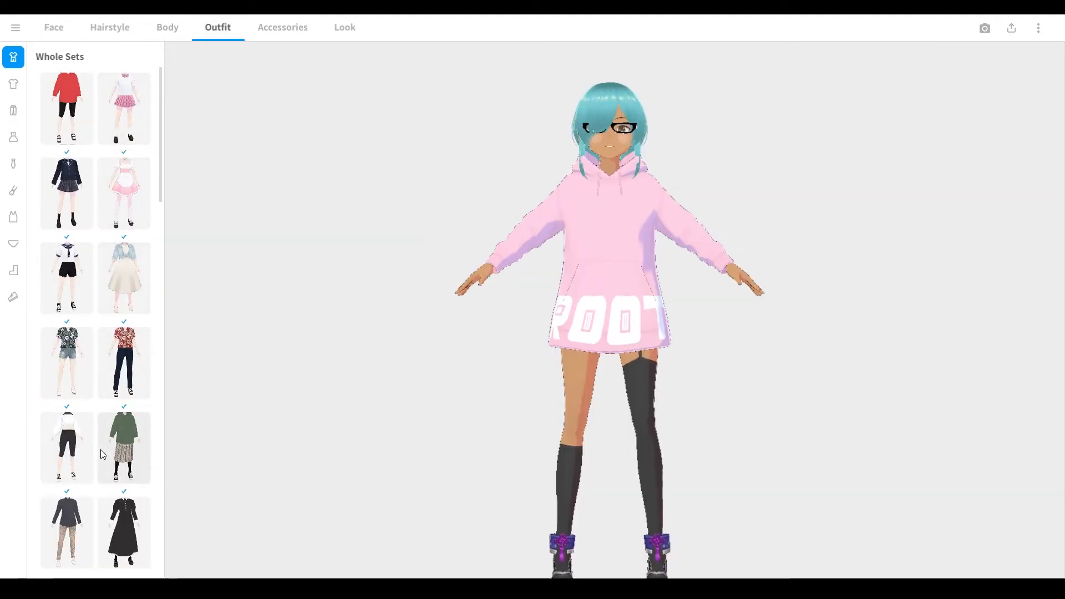
scroll(82, 472, down, 3)
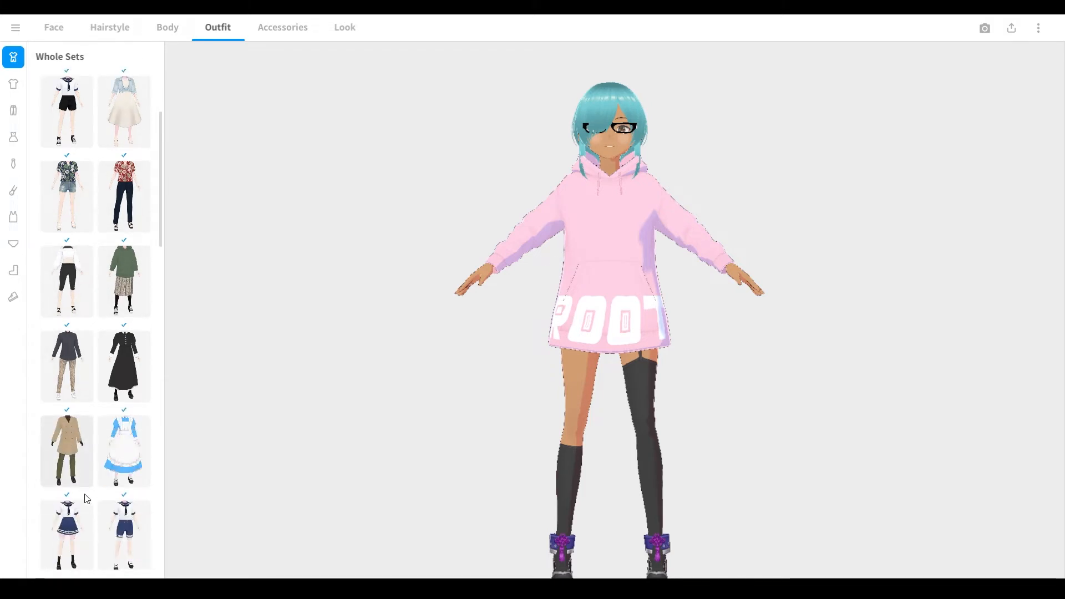
scroll(86, 494, down, 6)
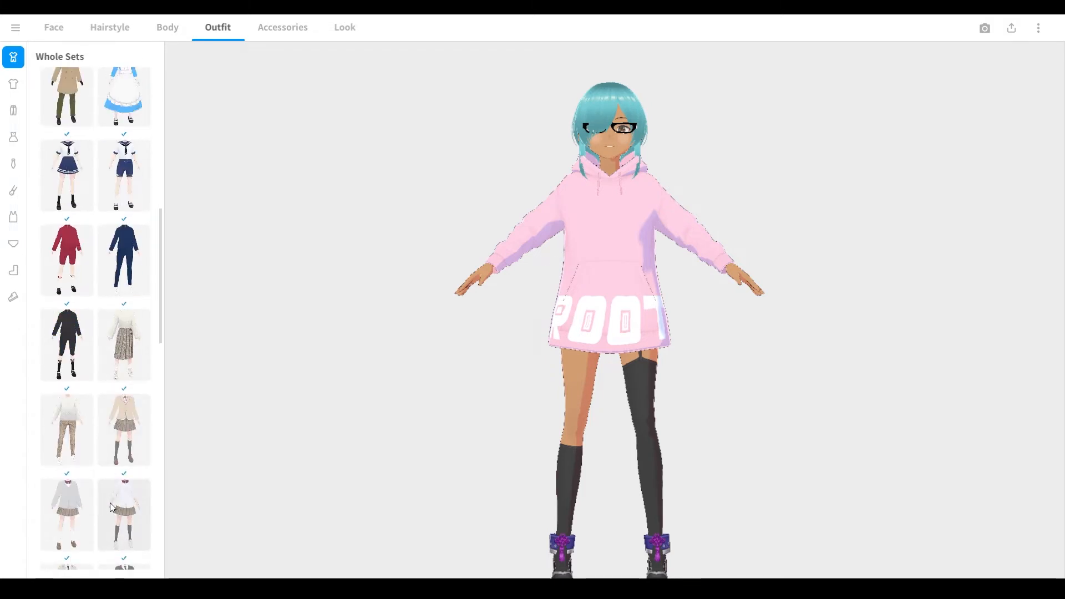
scroll(110, 502, up, 8)
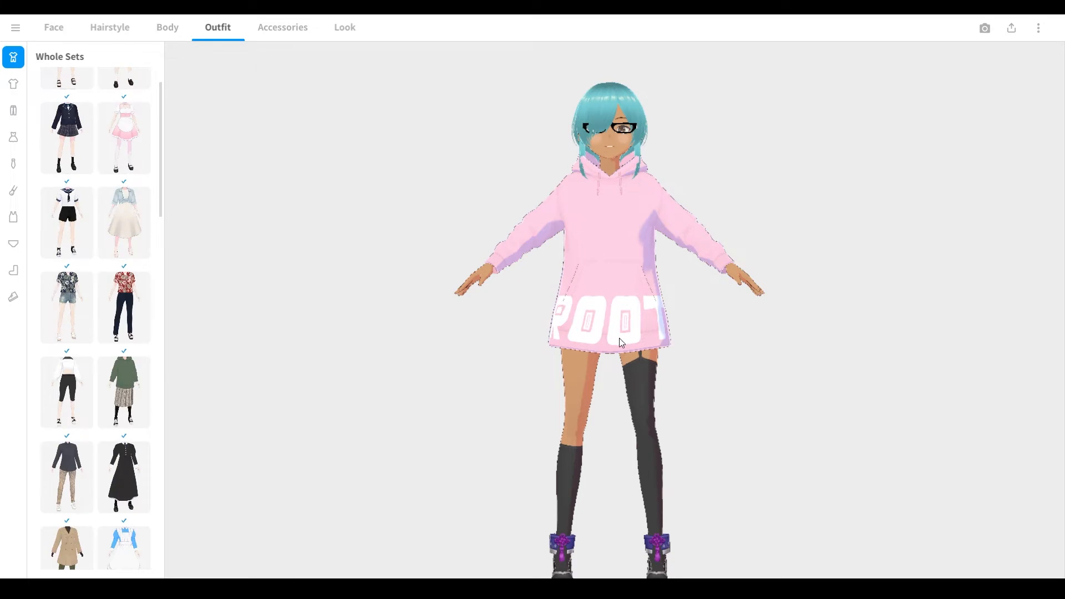
scroll(613, 344, down, 2)
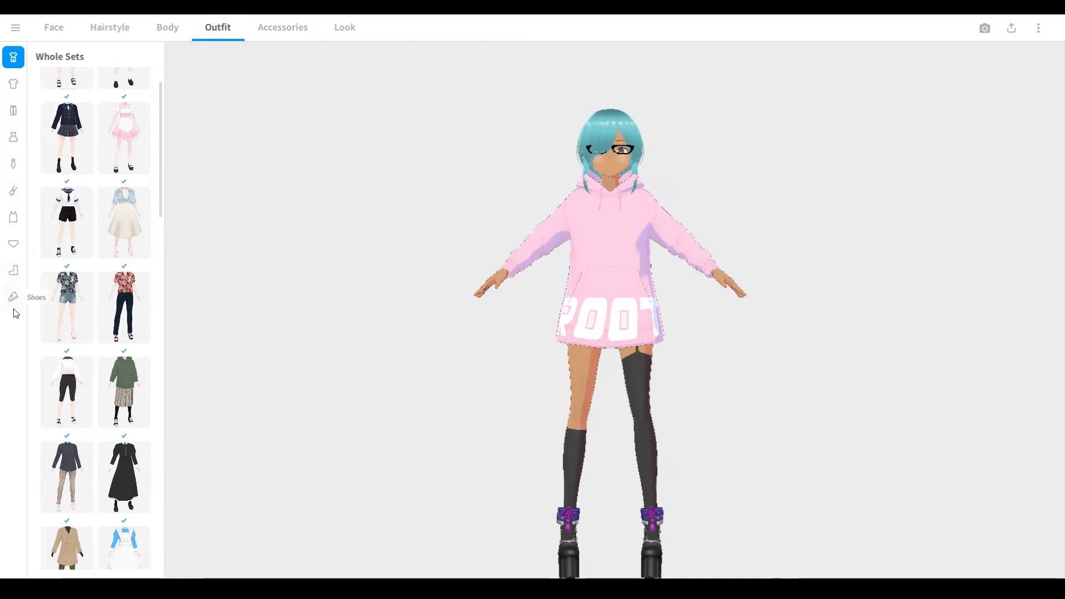
- Browse the preset tops, from T-shirts to hoodies and shirts, and examine the avatar's pink hoodie up close
click(15, 86)
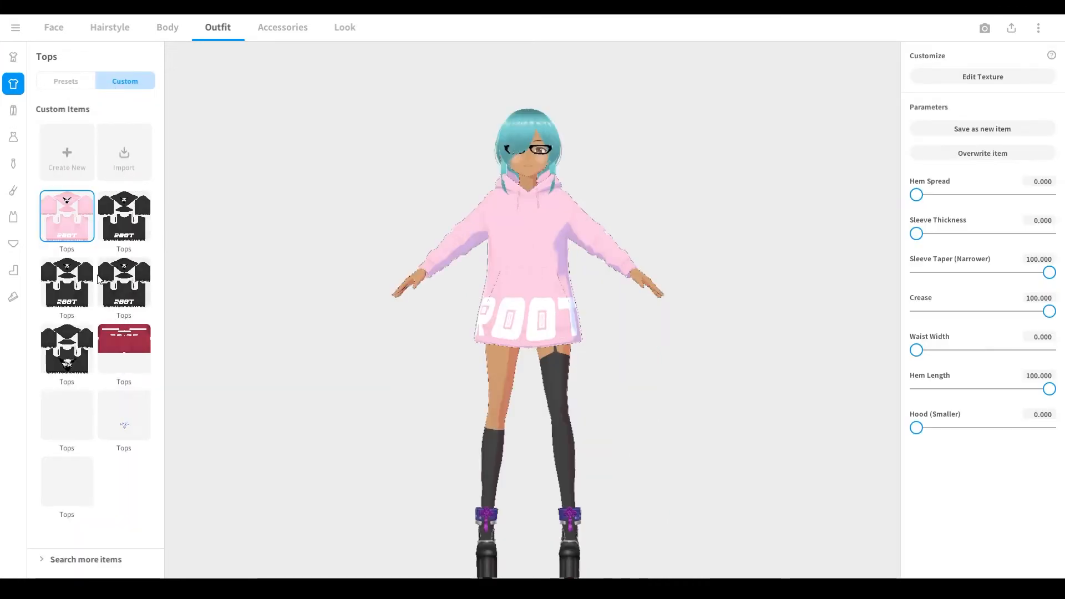
click(74, 86)
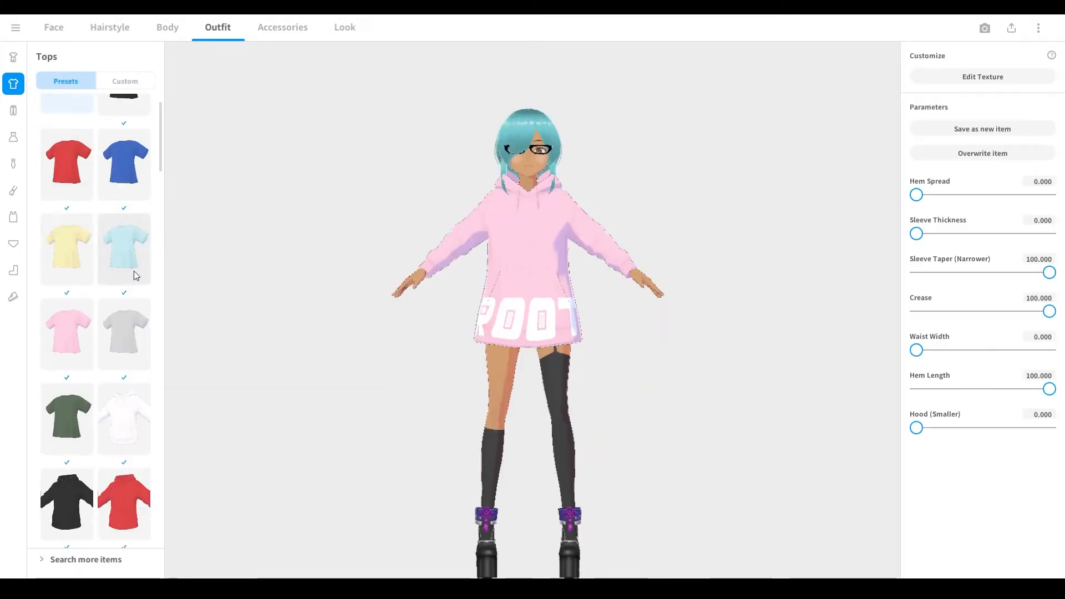
scroll(136, 300, down, 2)
scroll(133, 333, down, 5)
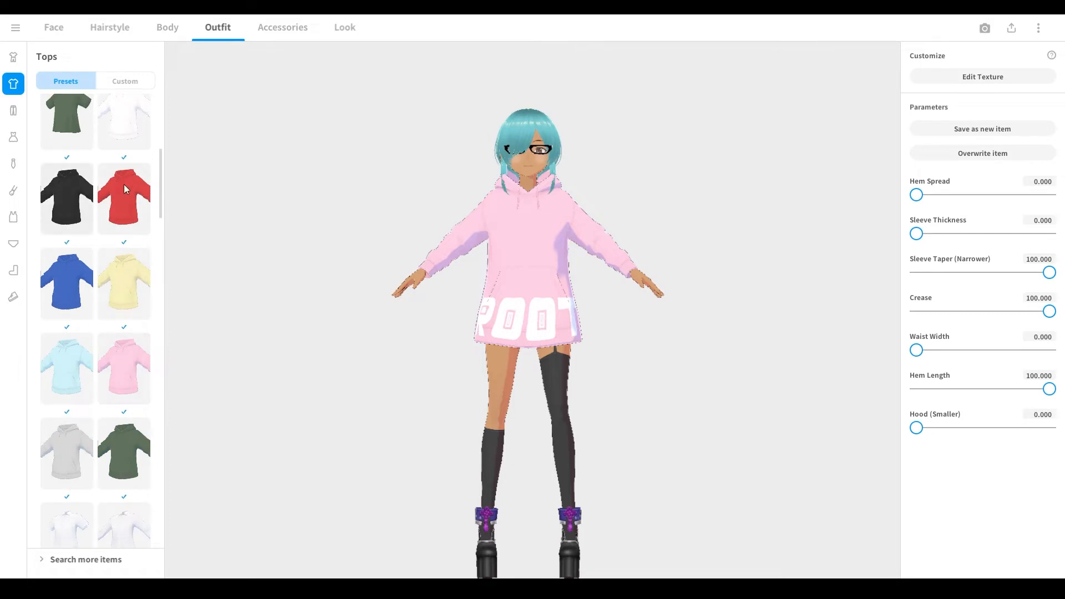
scroll(111, 438, down, 4)
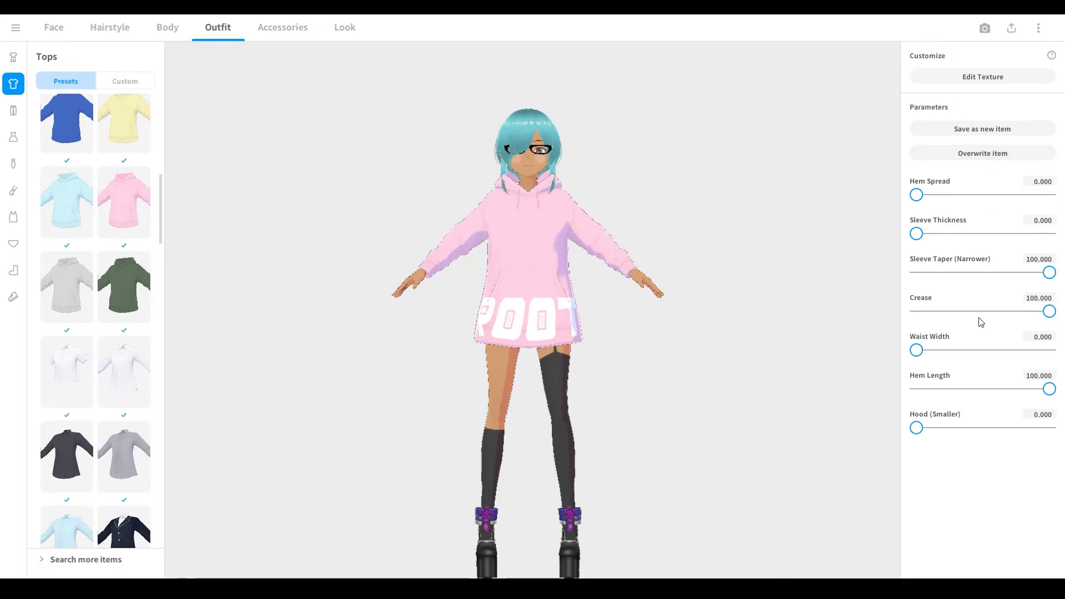
scroll(557, 198, up, 5)
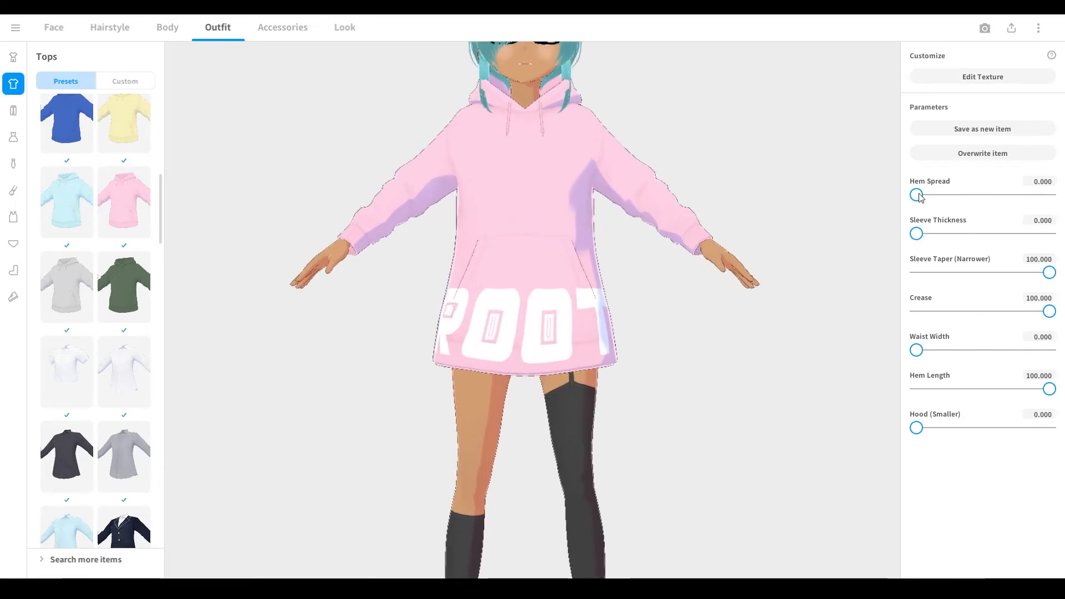
- Try the hoodie's Hem Spread, Sleeve Thickness, Sleeve Taper (Narrower) and Crease parameters, ending at 0, 0, 100 and 100
drag(919, 196, 870, 199)
drag(917, 233, 885, 238)
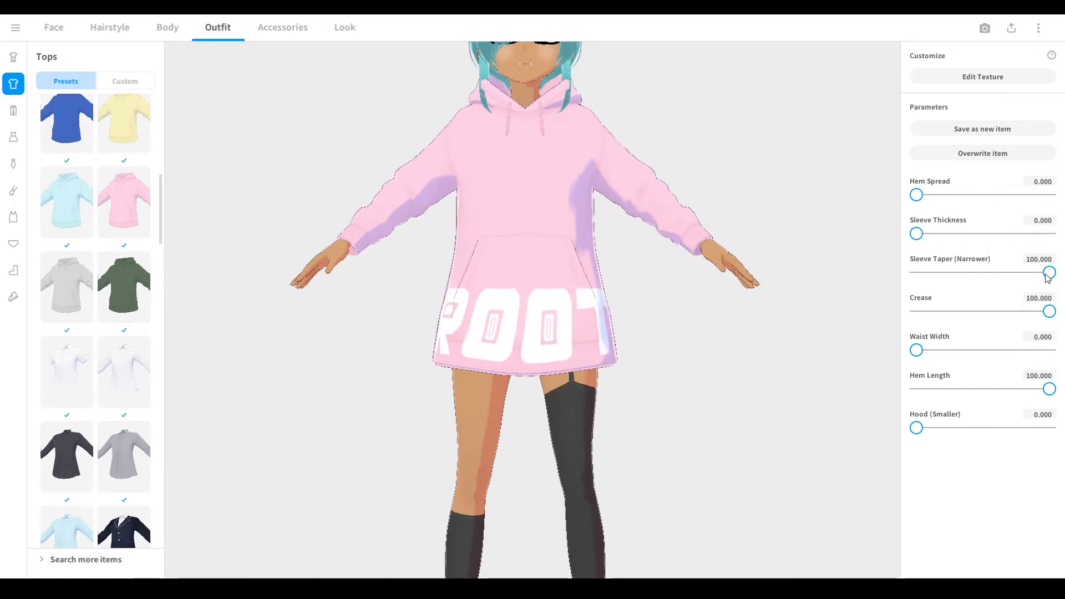
mouse_move(1048, 273)
mouse_down()
mouse_move(998, 272)
mouse_move(1056, 272)
mouse_up()
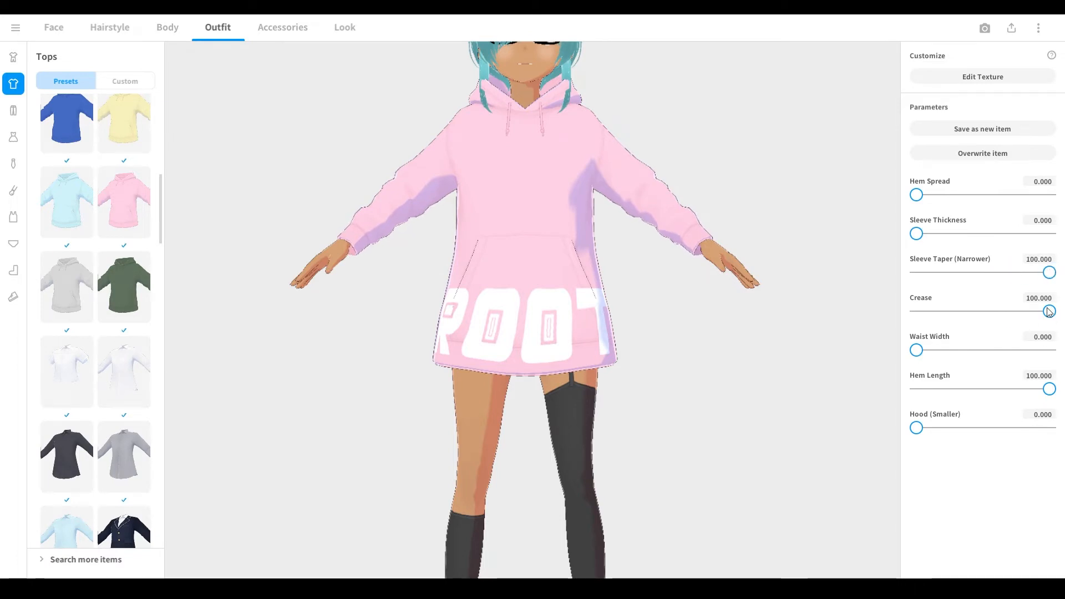
mouse_move(1050, 312)
mouse_down()
mouse_move(936, 312)
mouse_move(1063, 319)
mouse_up()
- Try a Waist Width of 49.583 on the hoodie, inspect it from the side, and return the width to 0
drag(917, 351, 983, 355)
middle_drag(834, 366, 874, 294)
mouse_move(797, 335)
mouse_down()
mouse_move(775, 328)
mouse_move(802, 318)
mouse_move(793, 326)
mouse_up()
right_drag(792, 326, 790, 322)
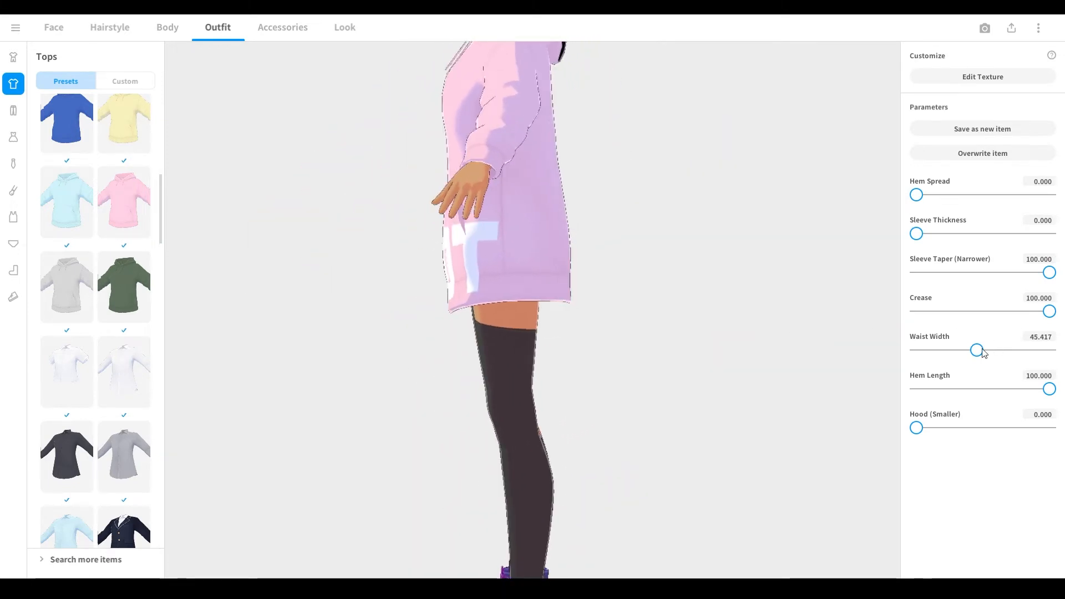
mouse_move(981, 355)
mouse_down()
mouse_move(1063, 351)
mouse_move(982, 351)
mouse_up()
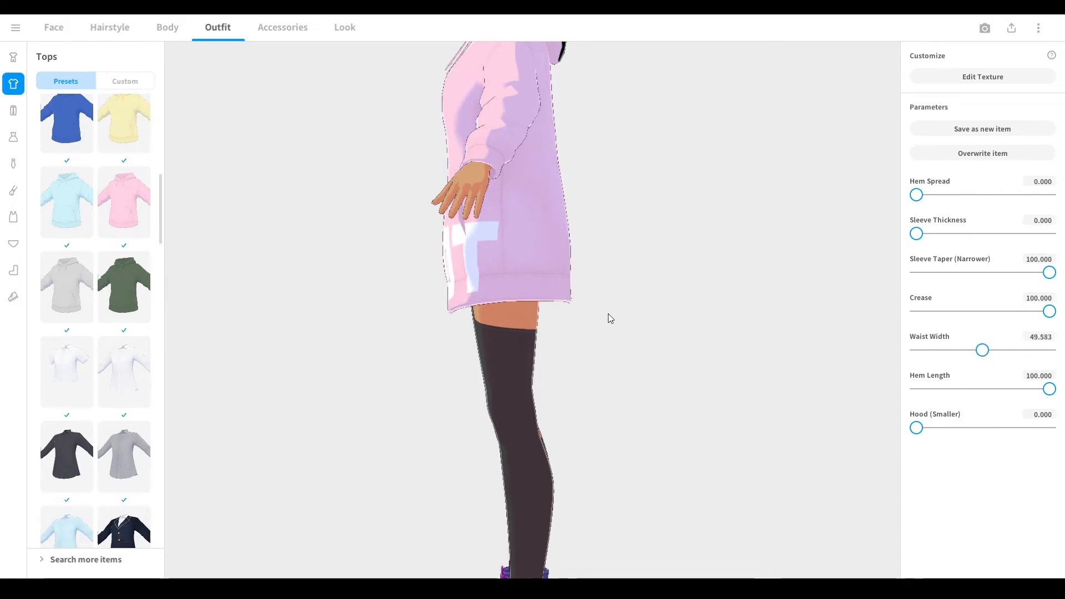
drag(610, 319, 859, 327)
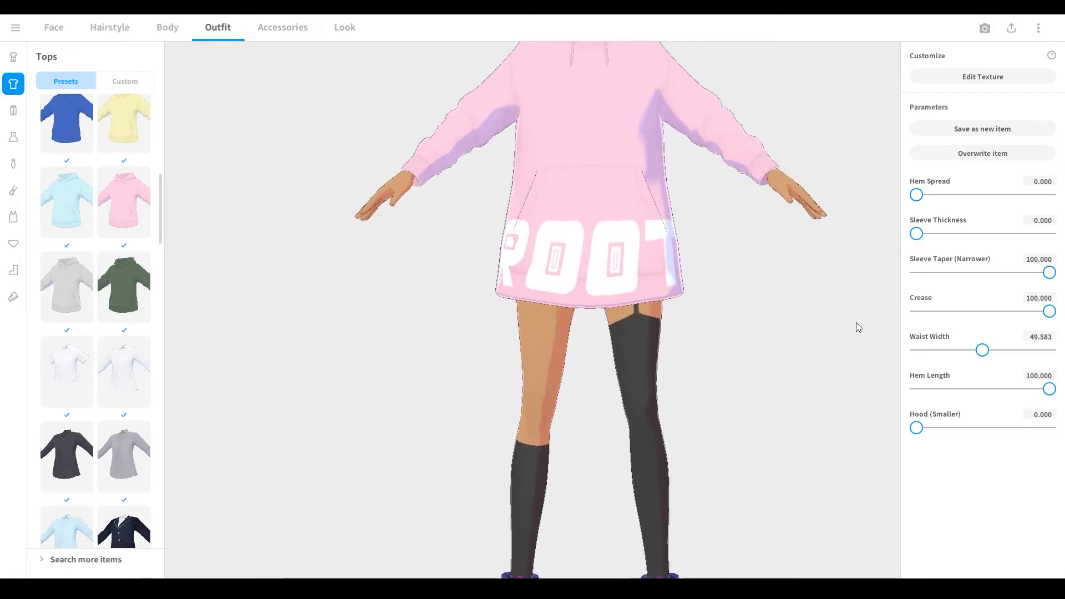
drag(985, 352, 819, 354)
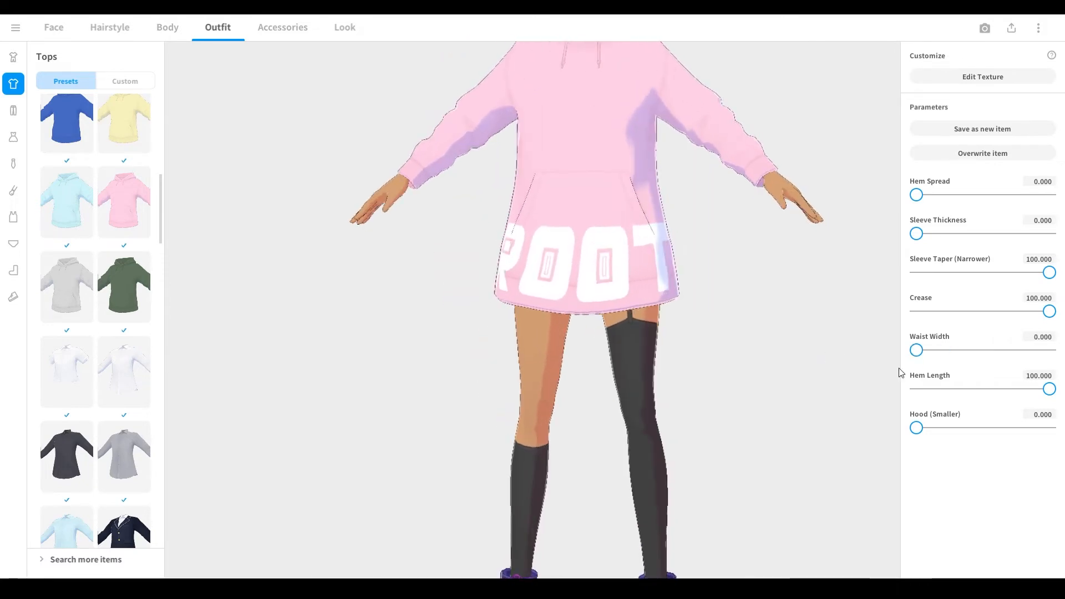
- Open the hoodie's texture for editing and briefly hide the ROOT lettering and hood graphic layers before showing both again
scroll(851, 388, down, 3)
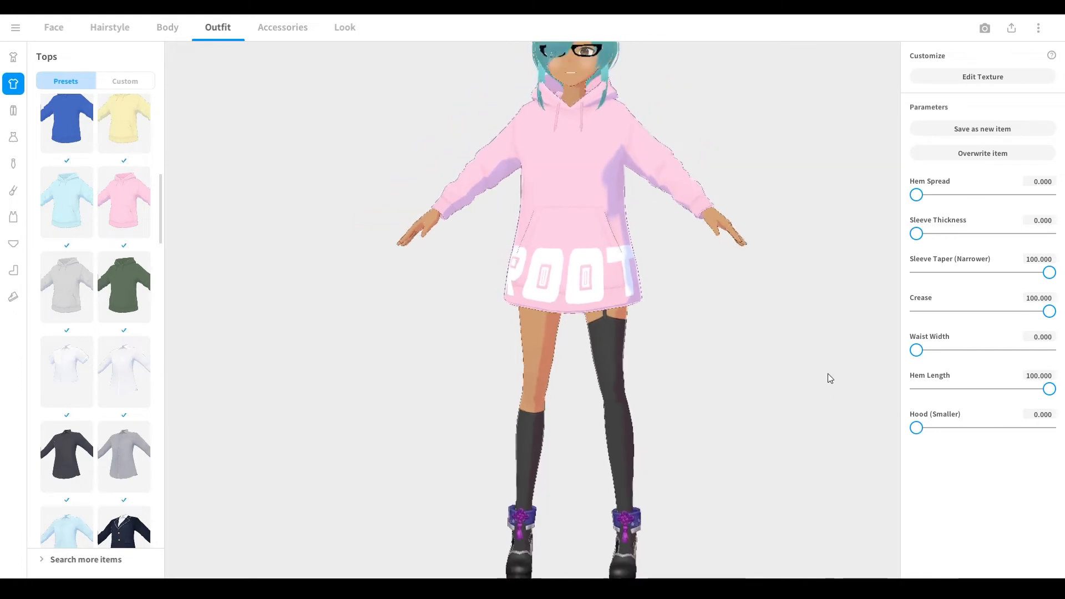
scroll(828, 374, down, 2)
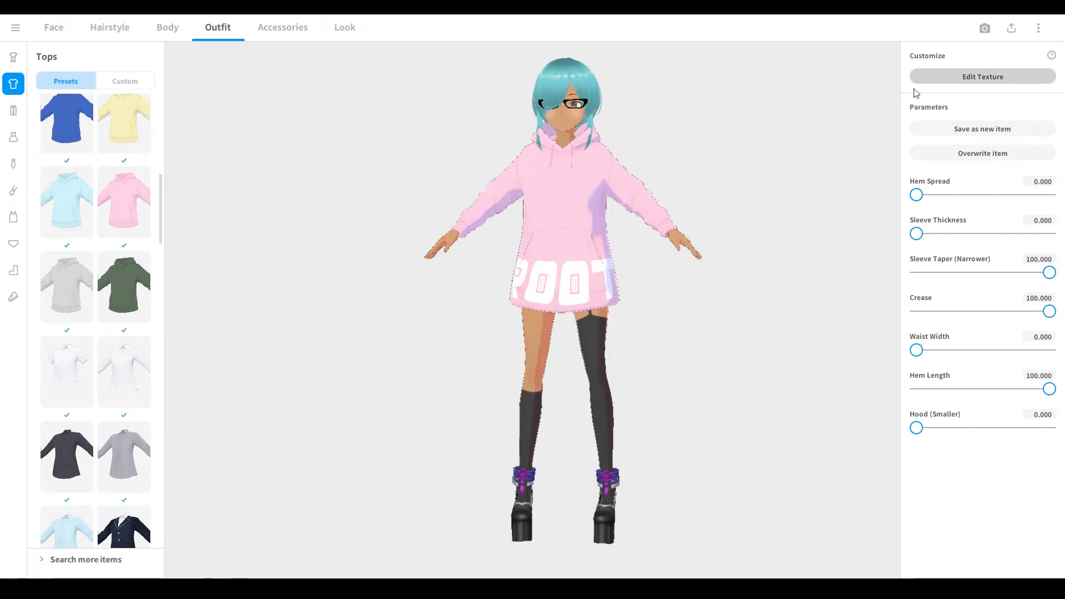
click(934, 76)
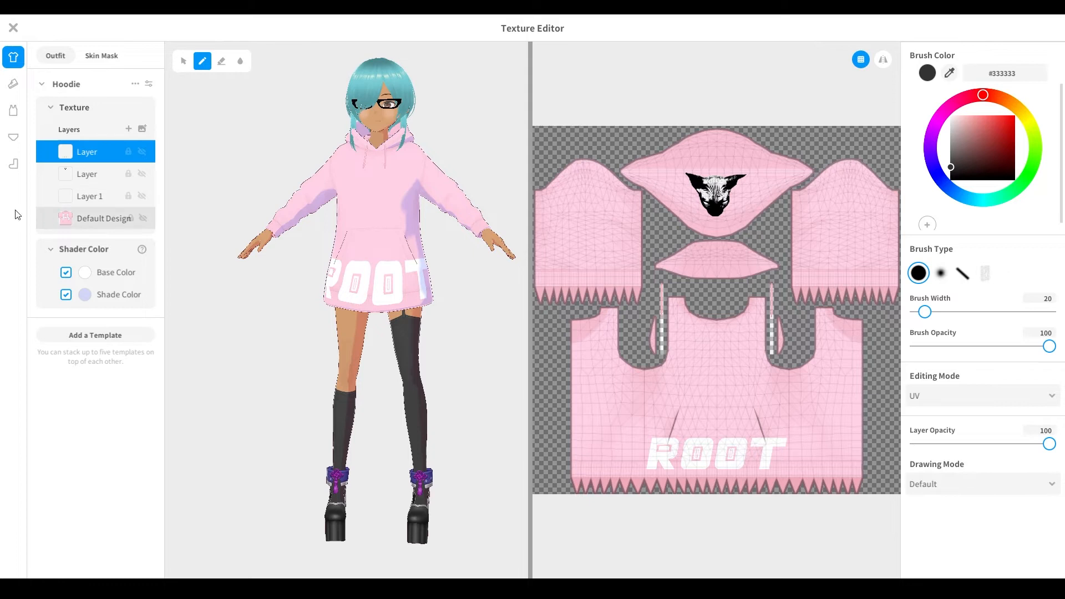
click(141, 152)
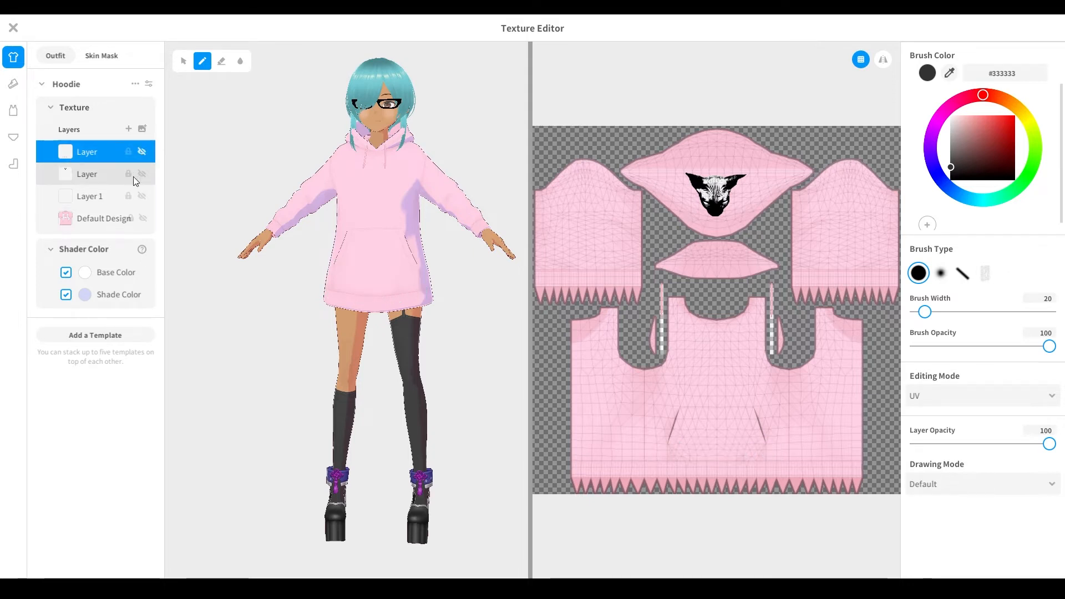
click(142, 174)
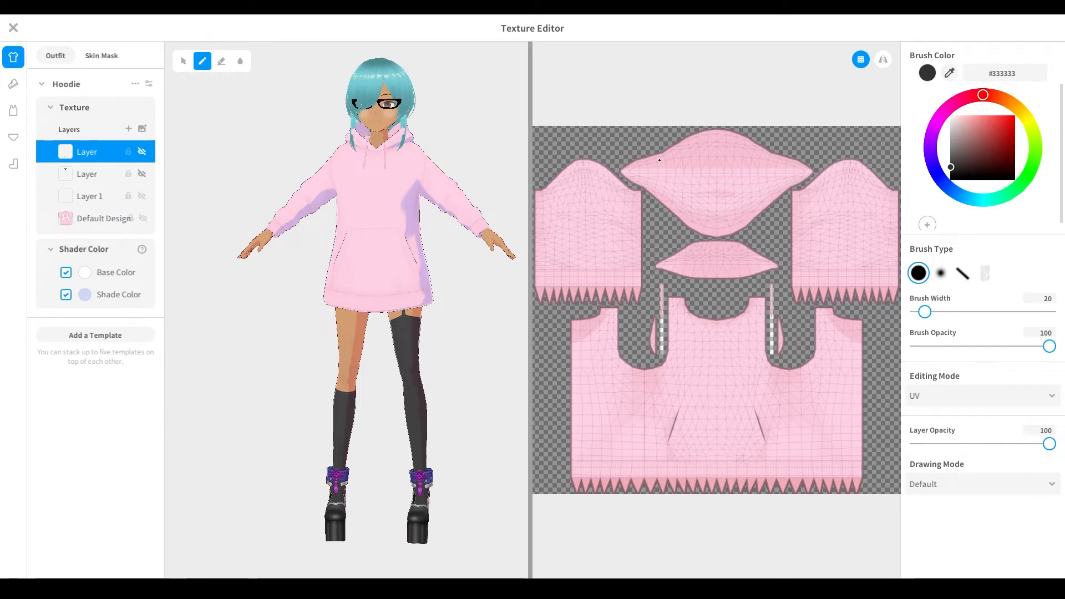
click(142, 173)
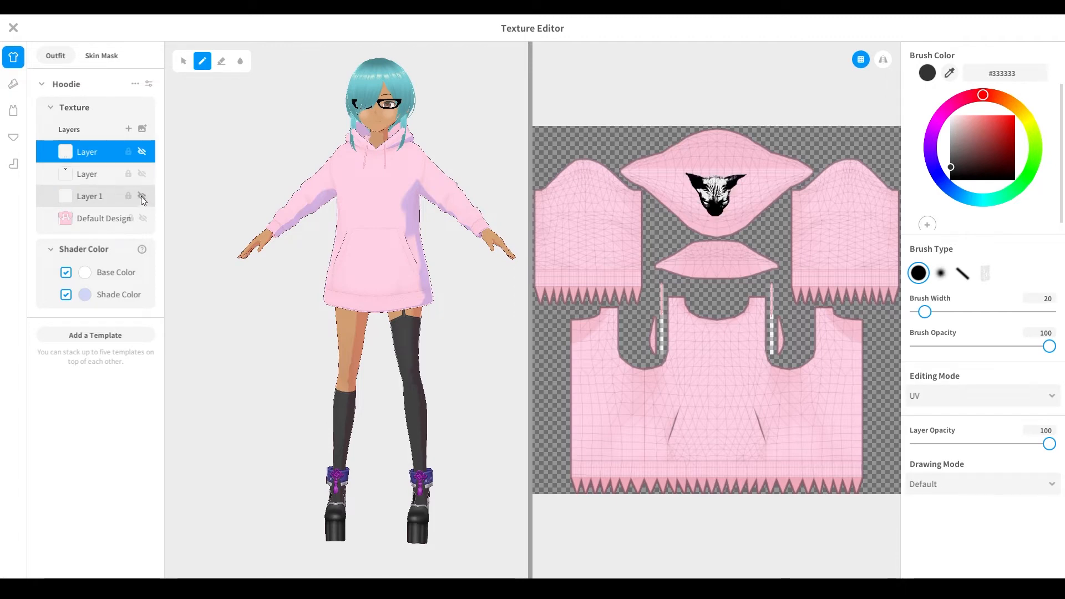
click(141, 153)
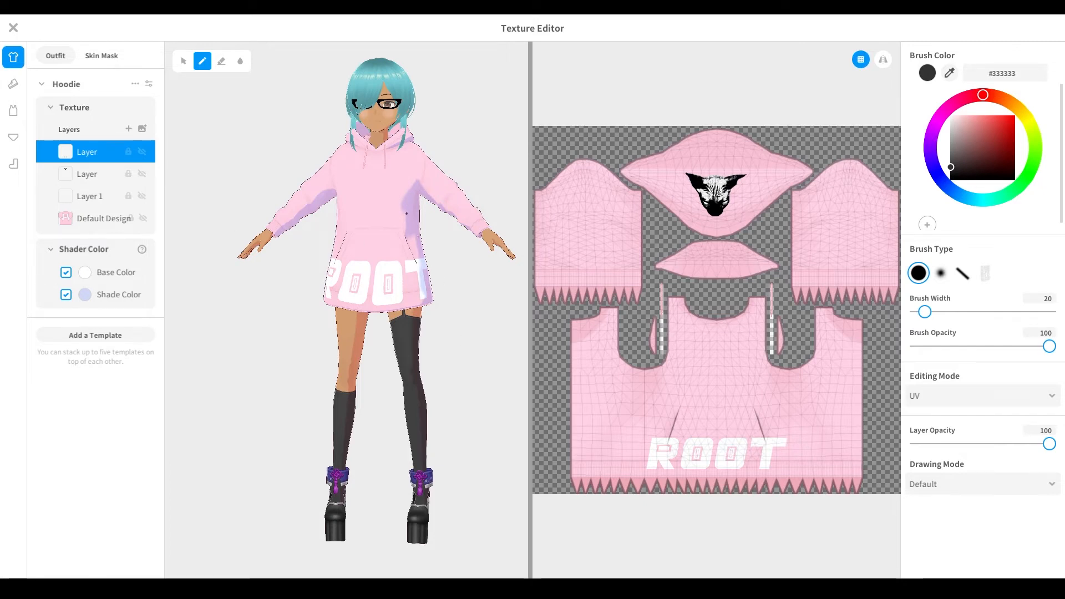
- Examine the textured hoodie and the shoes' texture layers, and close the Texture Editor without saving
scroll(436, 195, up, 5)
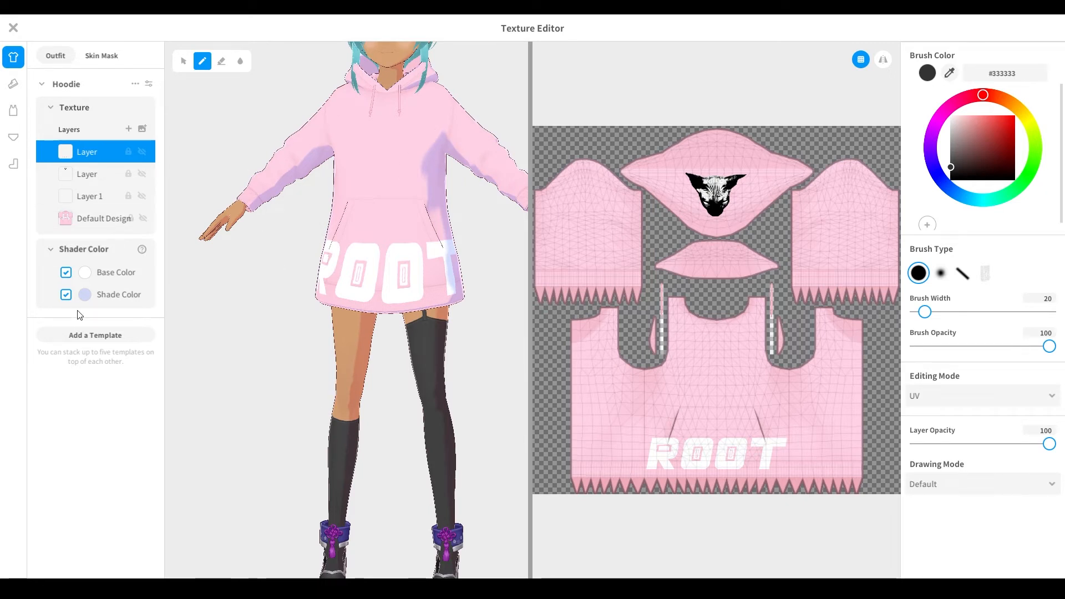
scroll(387, 233, down, 2)
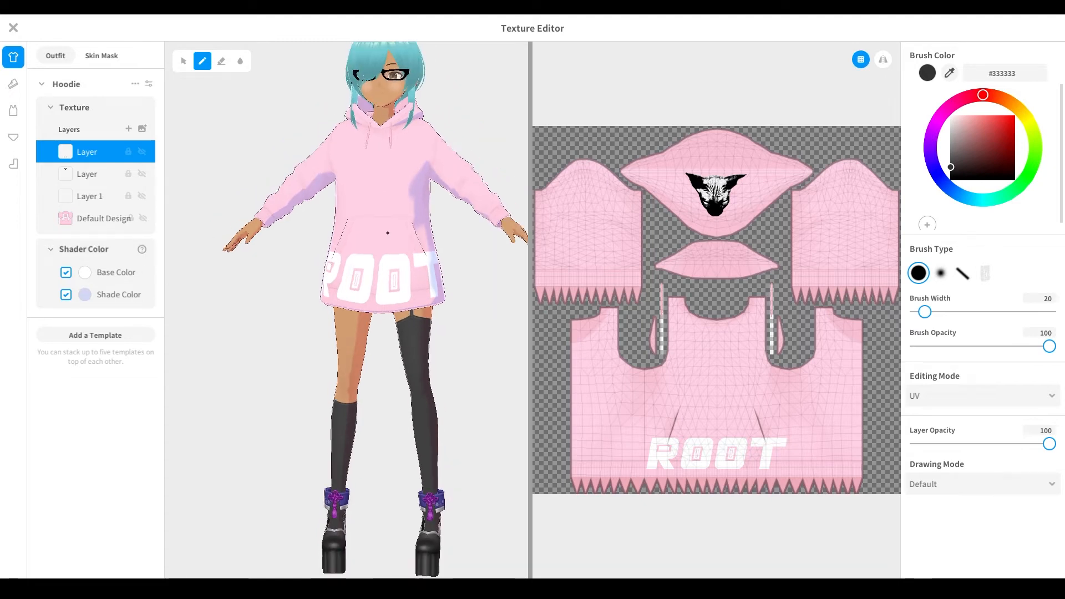
scroll(388, 233, down, 2)
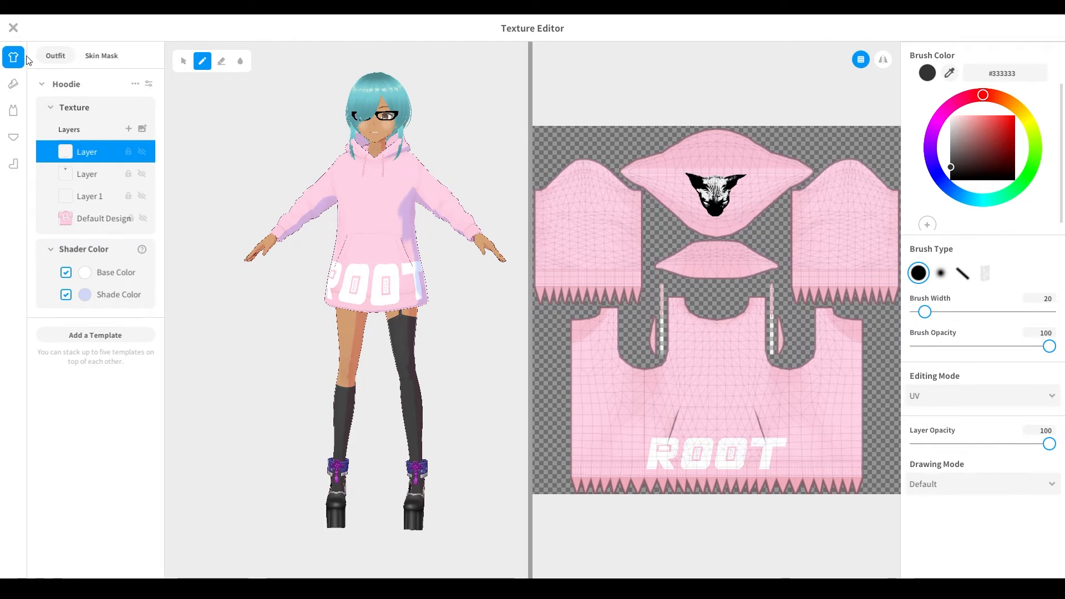
click(13, 84)
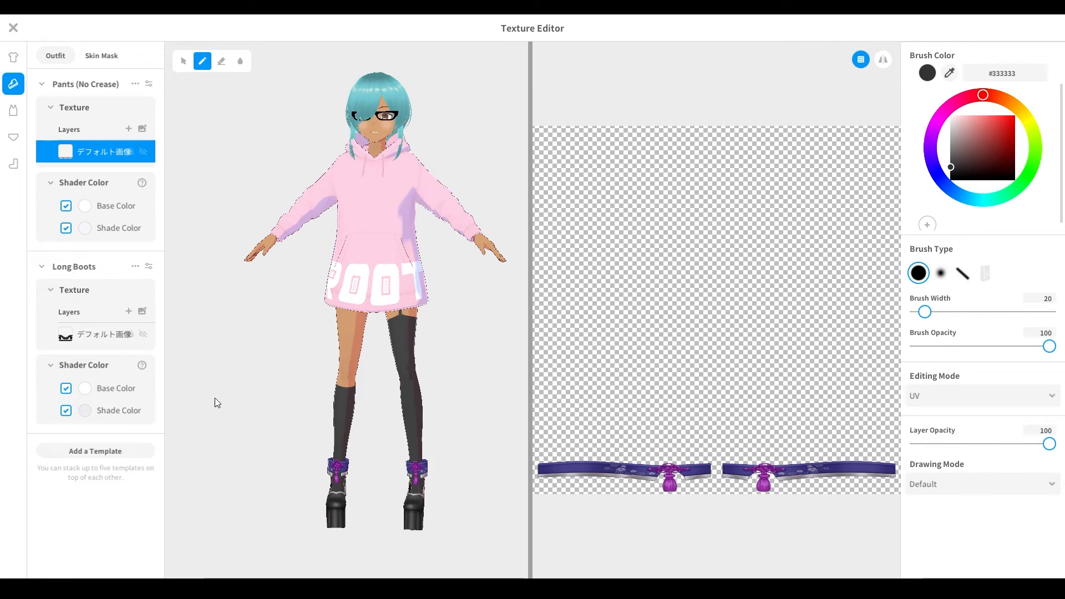
click(12, 27)
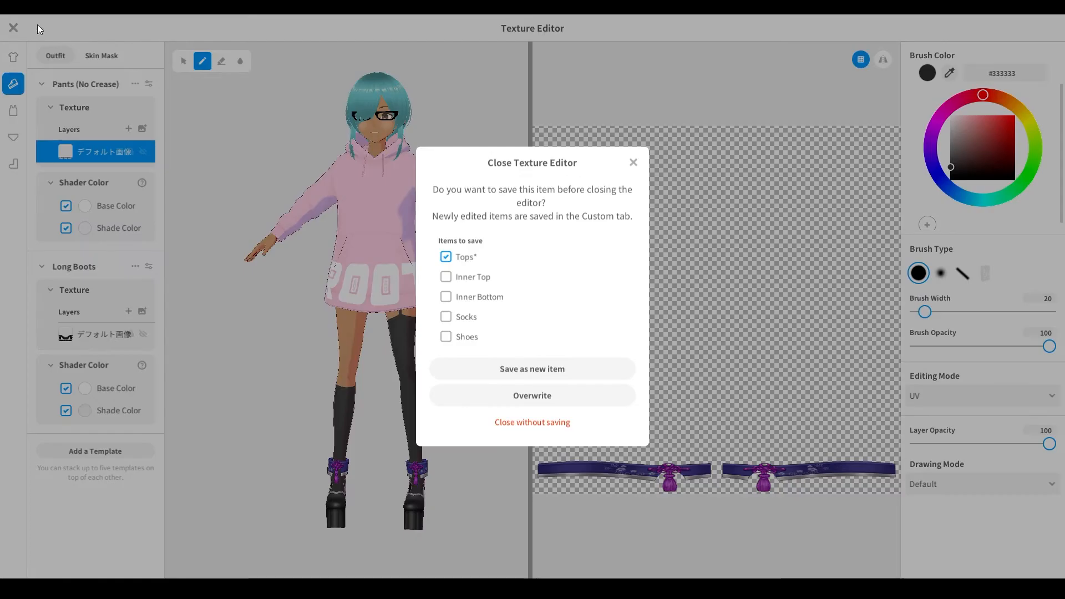
click(513, 427)
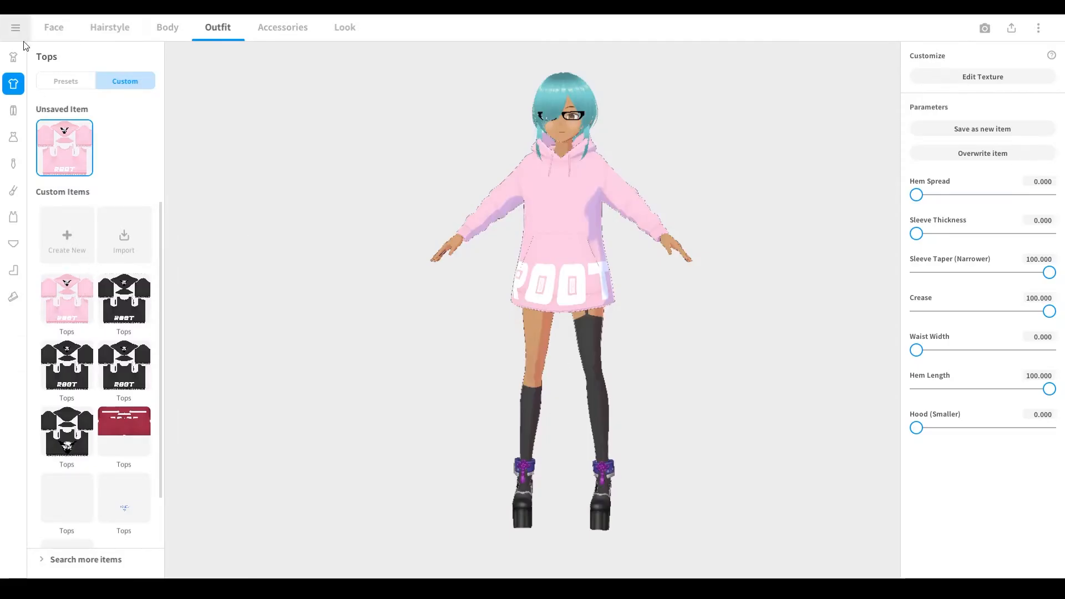
- Browse the preset shoes, from sneakers and sandals to boots, and the preset socks
click(11, 301)
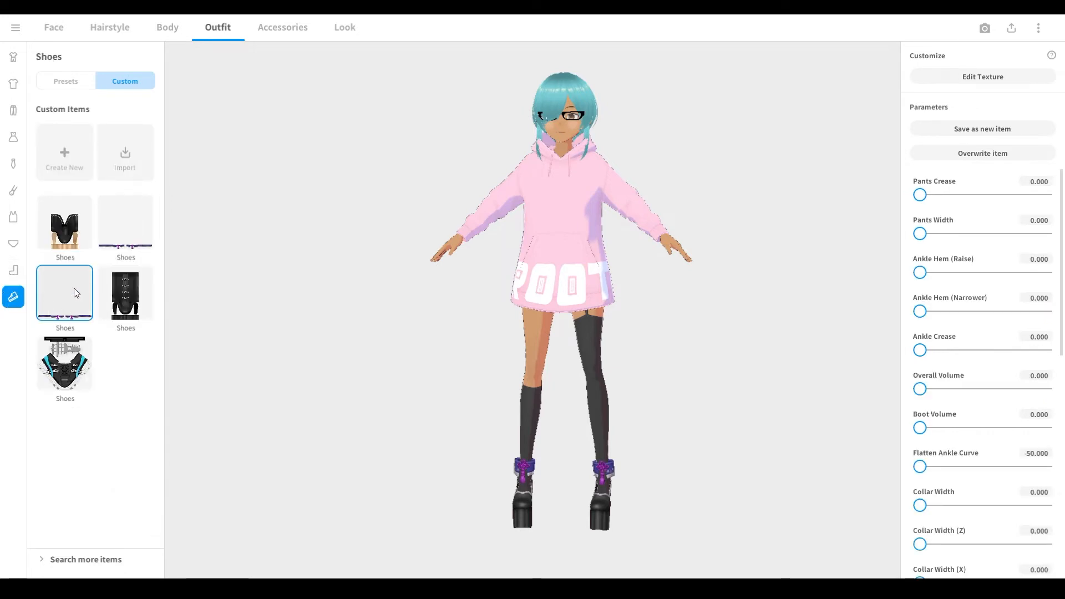
click(65, 84)
scroll(88, 414, down, 3)
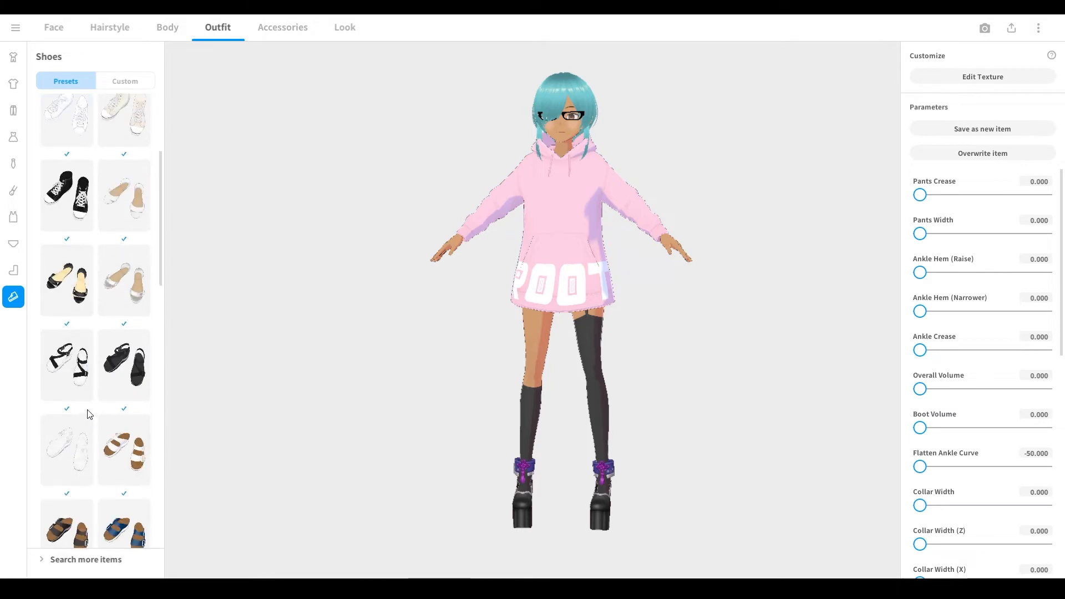
scroll(88, 414, down, 6)
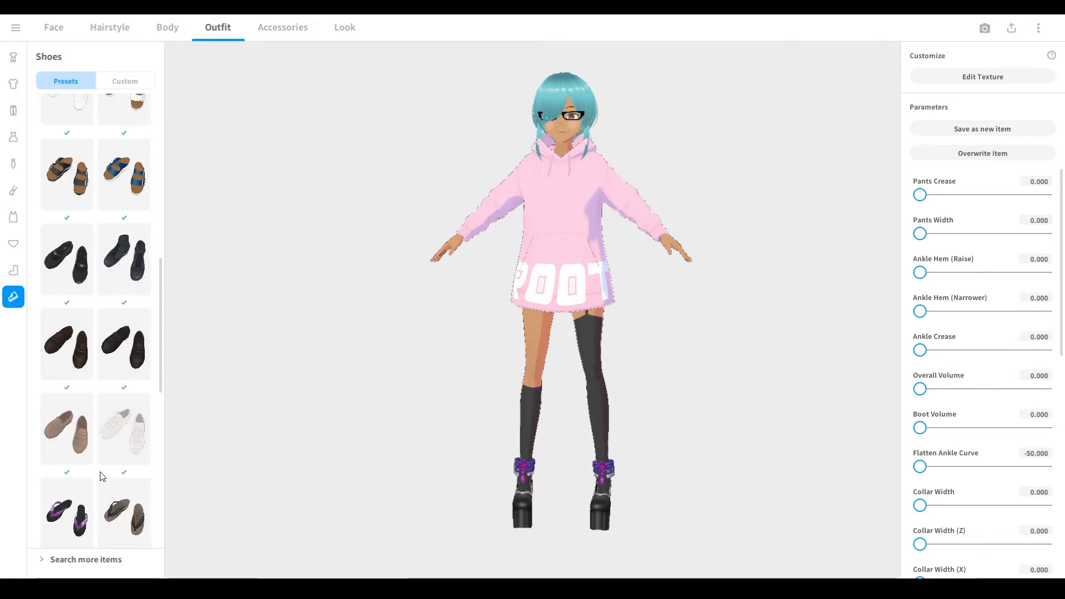
scroll(102, 476, down, 6)
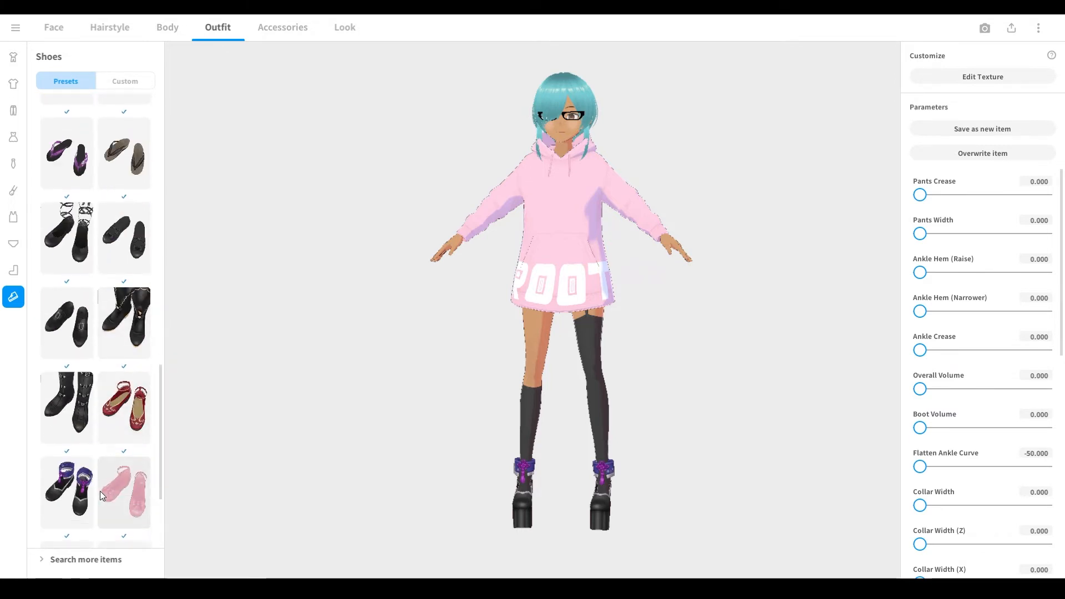
scroll(102, 495, down, 3)
scroll(97, 416, up, 5)
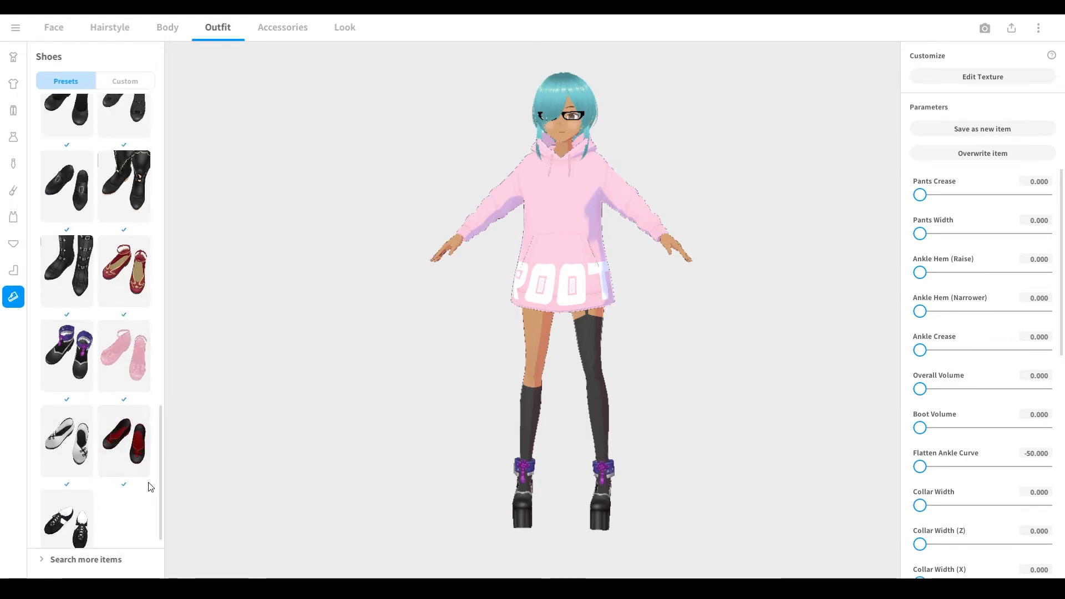
scroll(92, 388, up, 2)
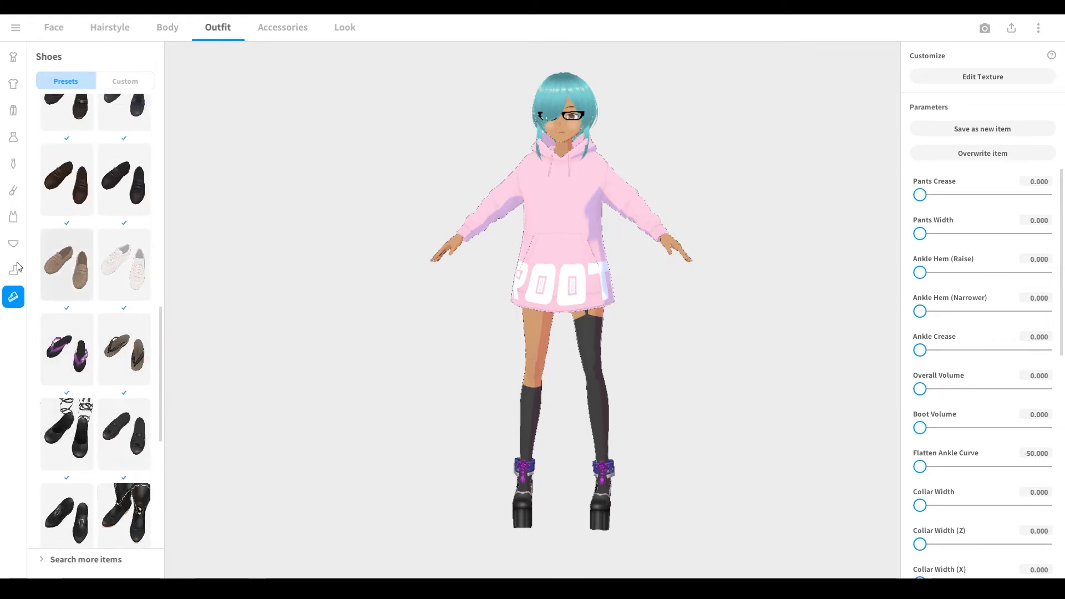
click(5, 276)
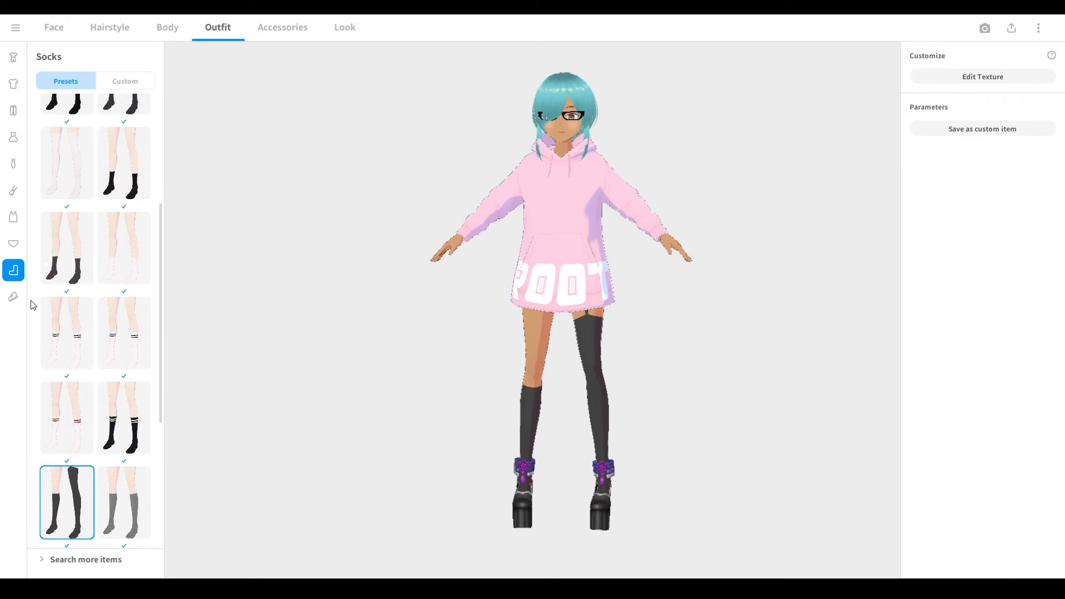
scroll(103, 250, up, 1)
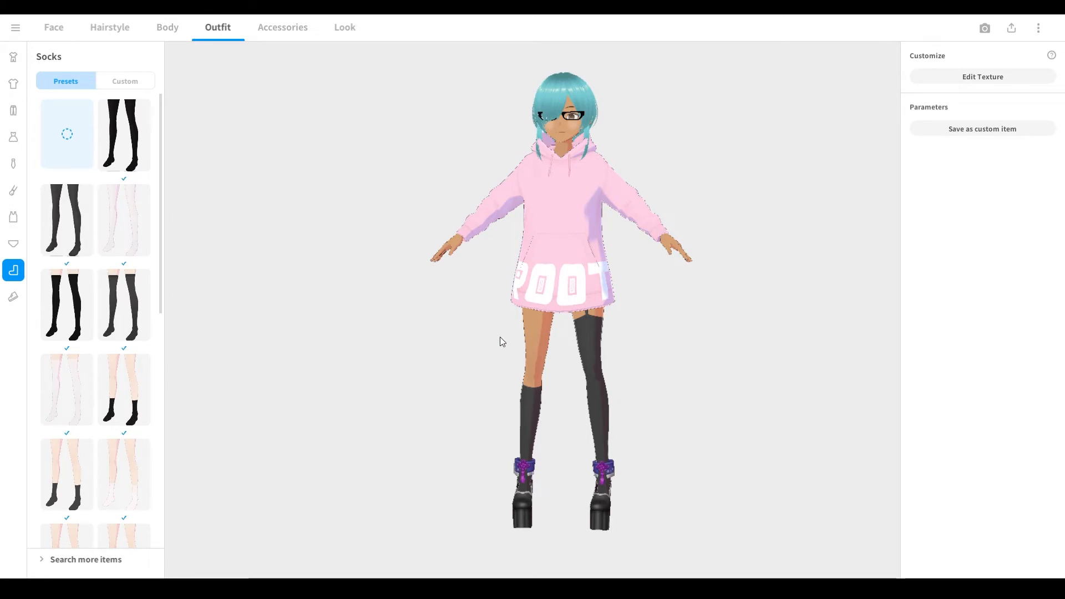
- Start exporting the avatar as VRM and frame the full figure in the export preview
click(1010, 32)
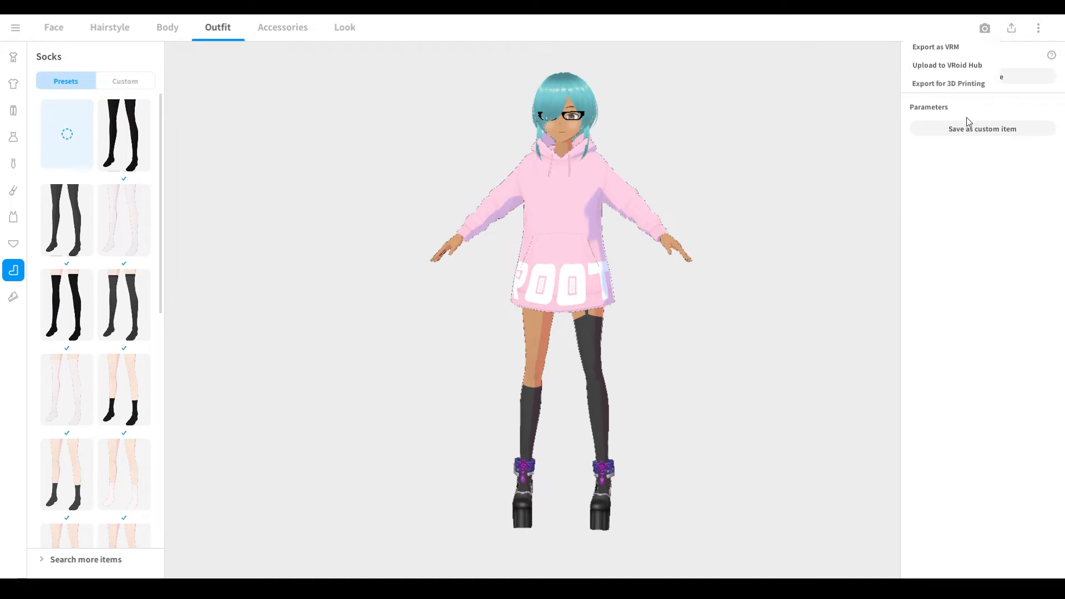
click(937, 47)
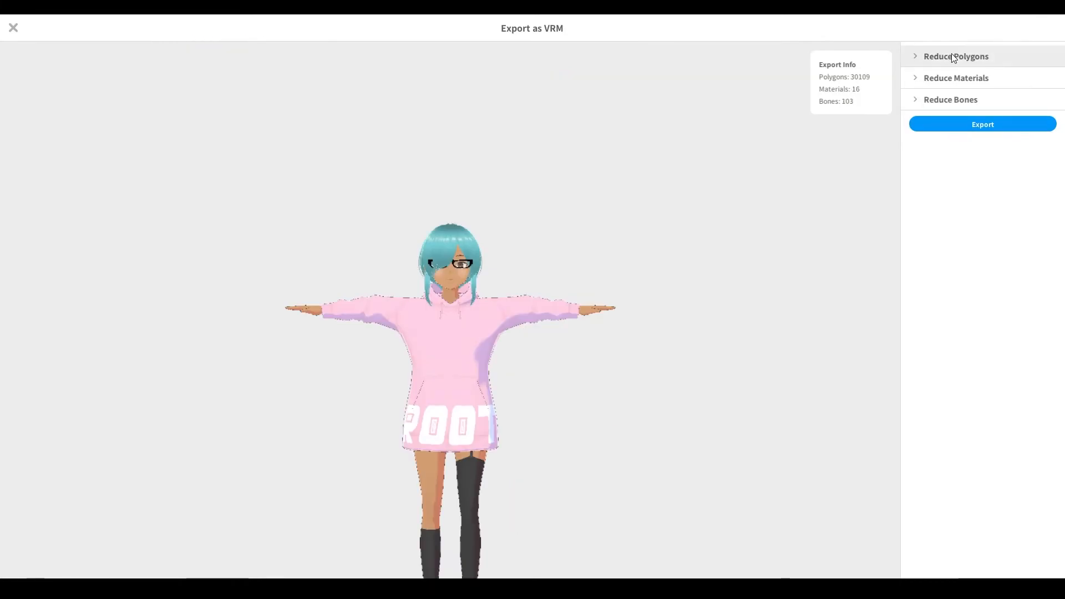
scroll(551, 414, down, 3)
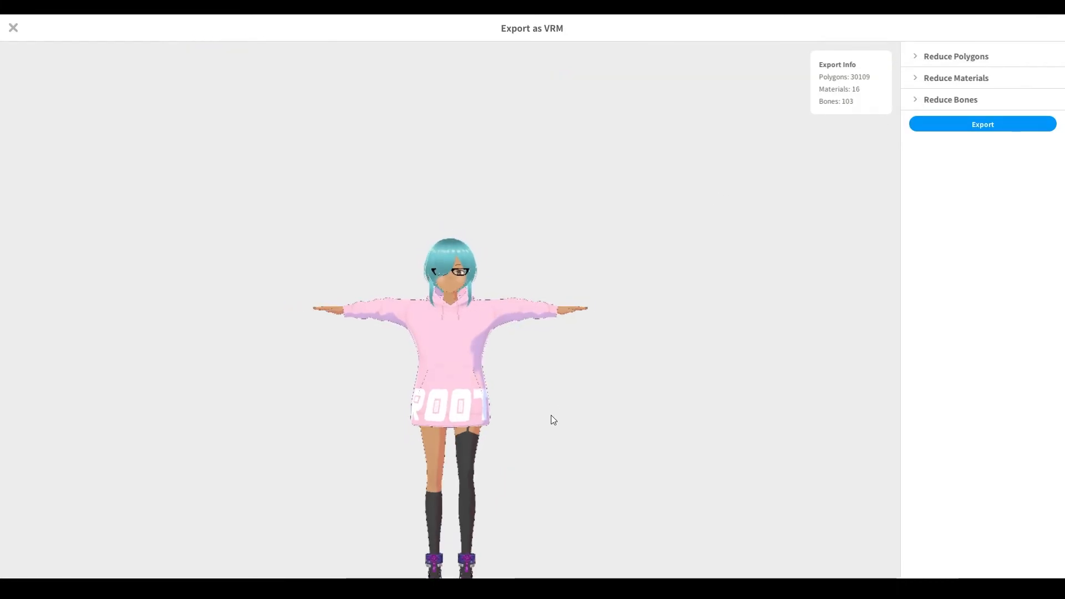
middle_drag(551, 415, 604, 284)
scroll(574, 265, up, 1)
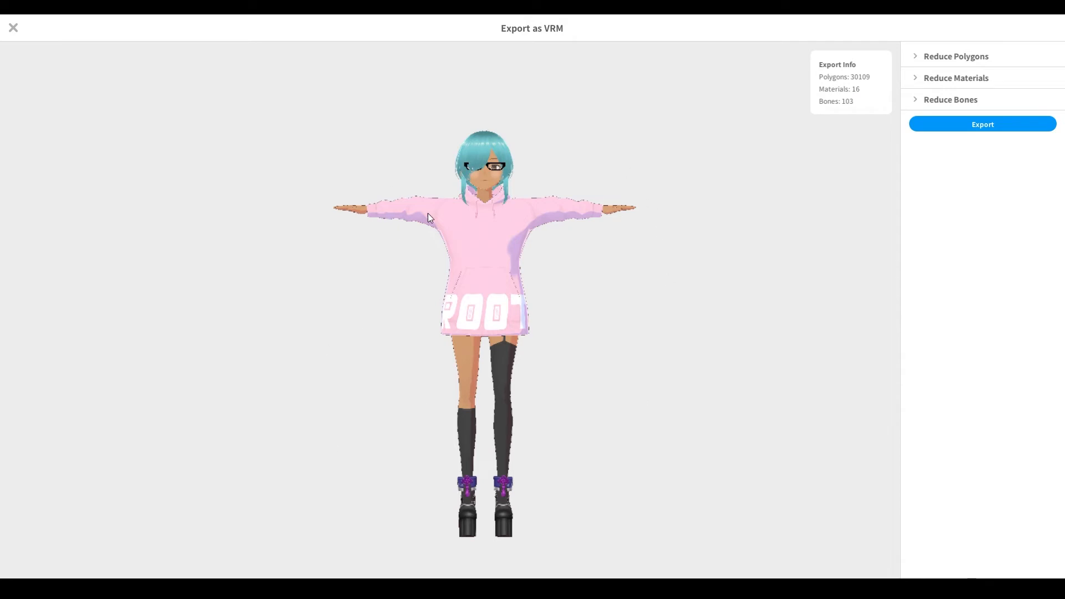
- Reduce the export polygons by setting Hair Smoothness to 26, Hair to 24 and Face to 22
click(914, 56)
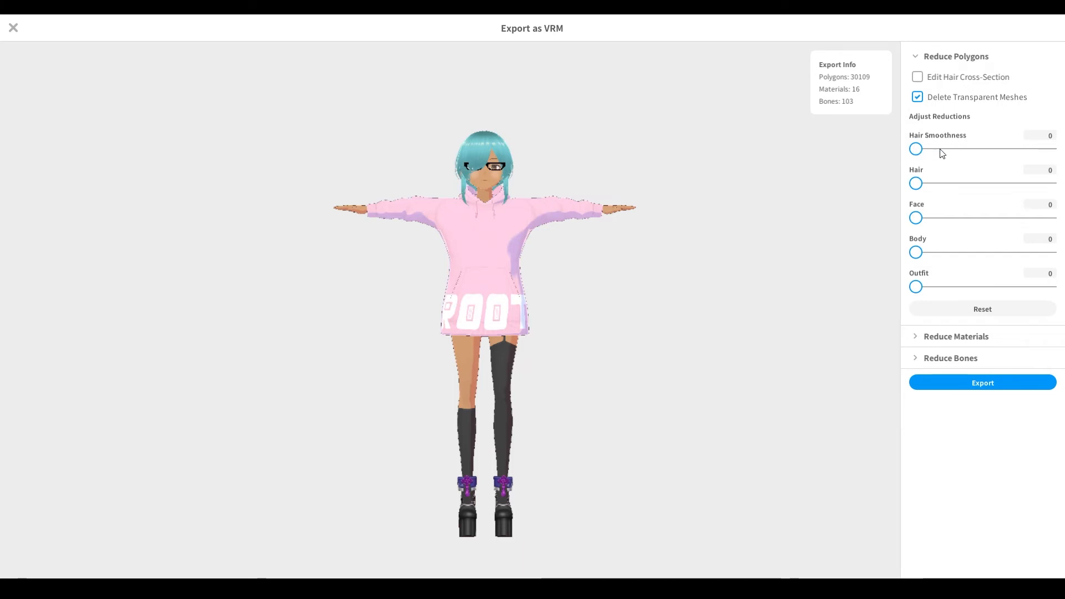
click(922, 153)
drag(954, 150, 957, 150)
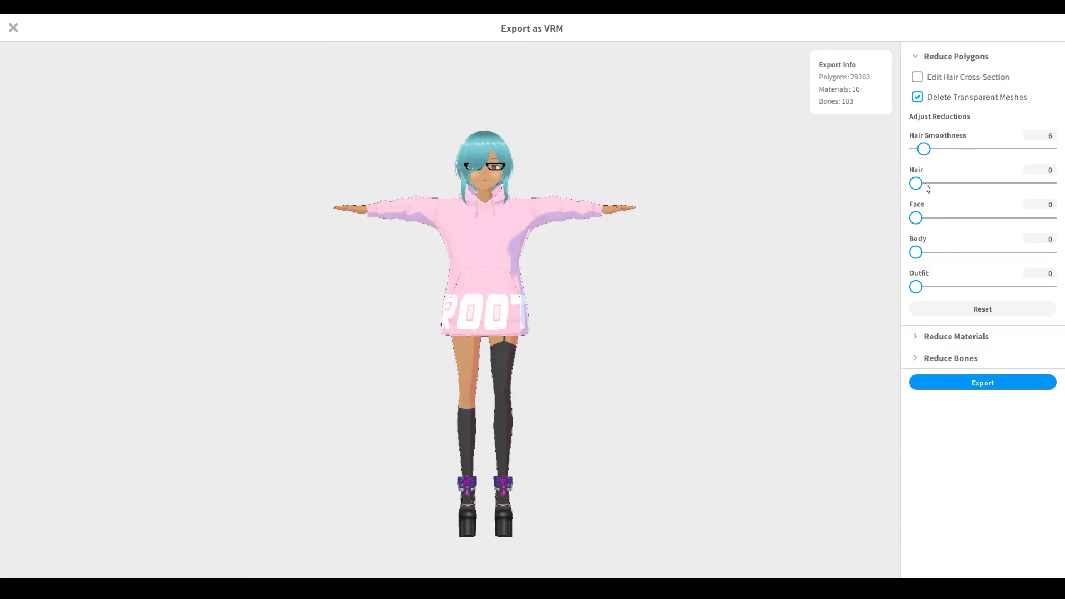
drag(915, 184, 948, 189)
drag(926, 151, 951, 149)
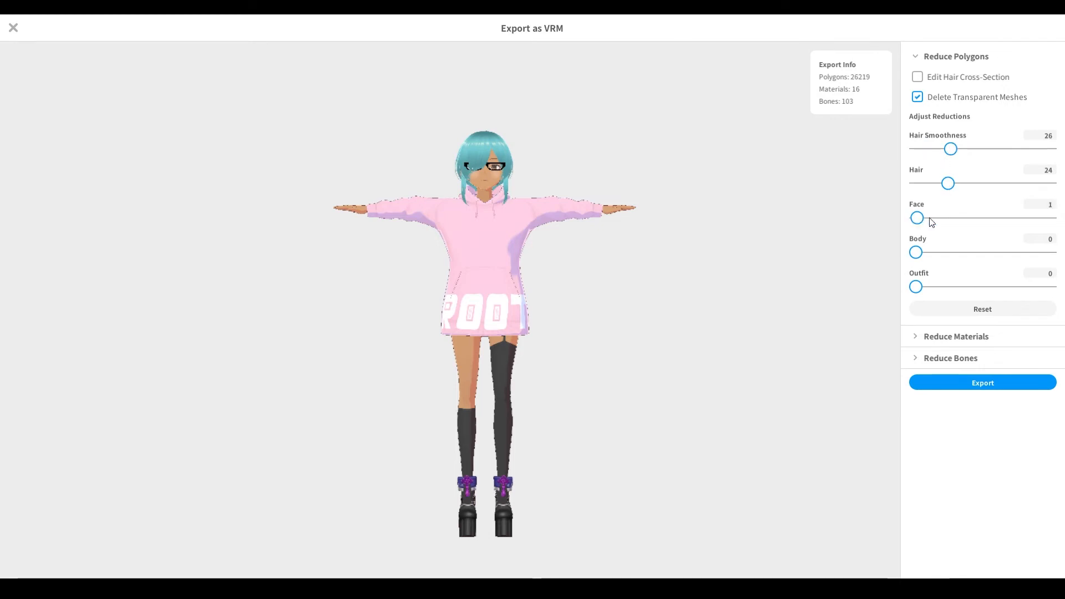
drag(928, 222, 945, 225)
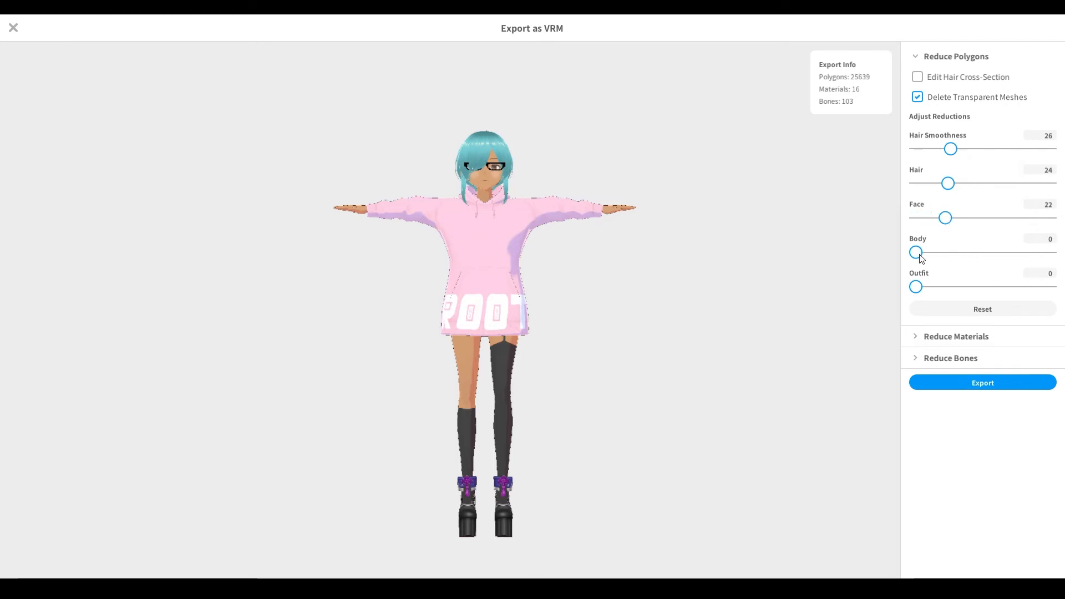
- Set the Body reduction to 20 and the Outfit reduction to 19, and inspect the legs and shoes in the preview
drag(917, 253, 947, 253)
drag(916, 286, 944, 286)
scroll(641, 281, up, 5)
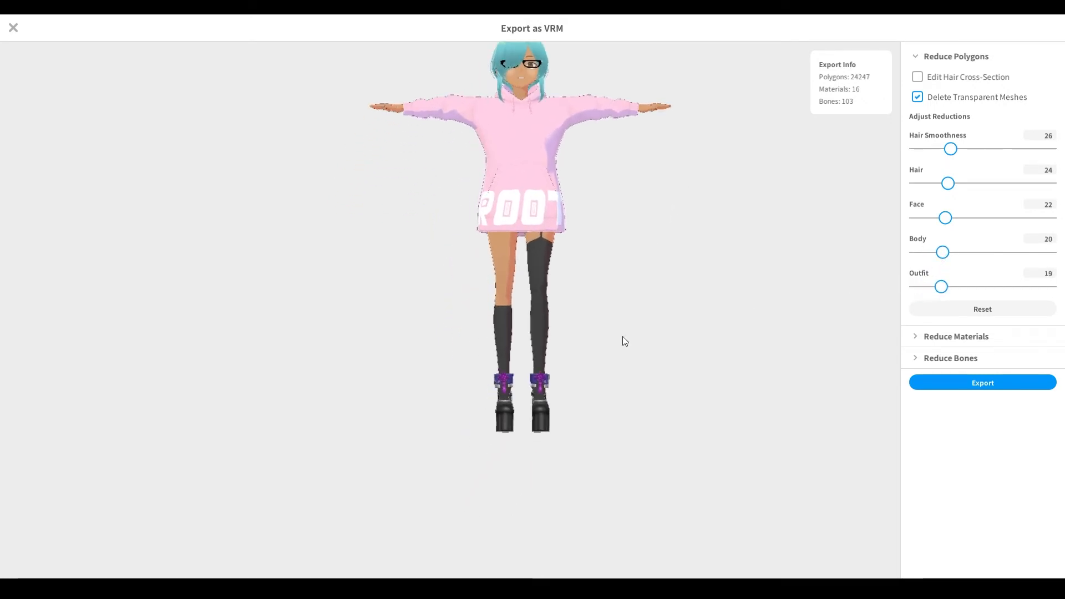
scroll(600, 435, up, 1)
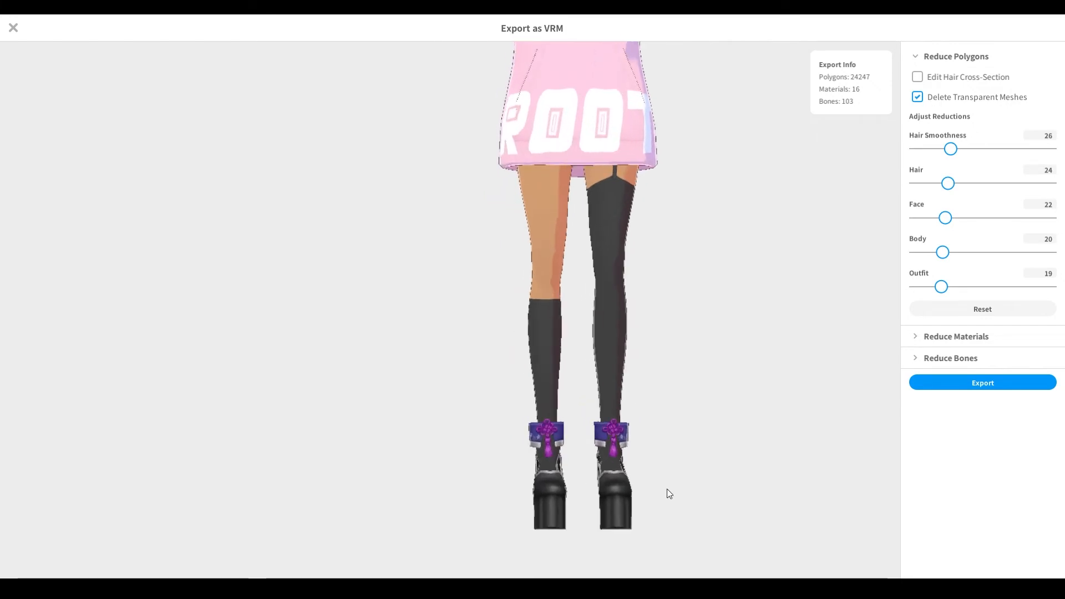
middle_drag(557, 443, 491, 373)
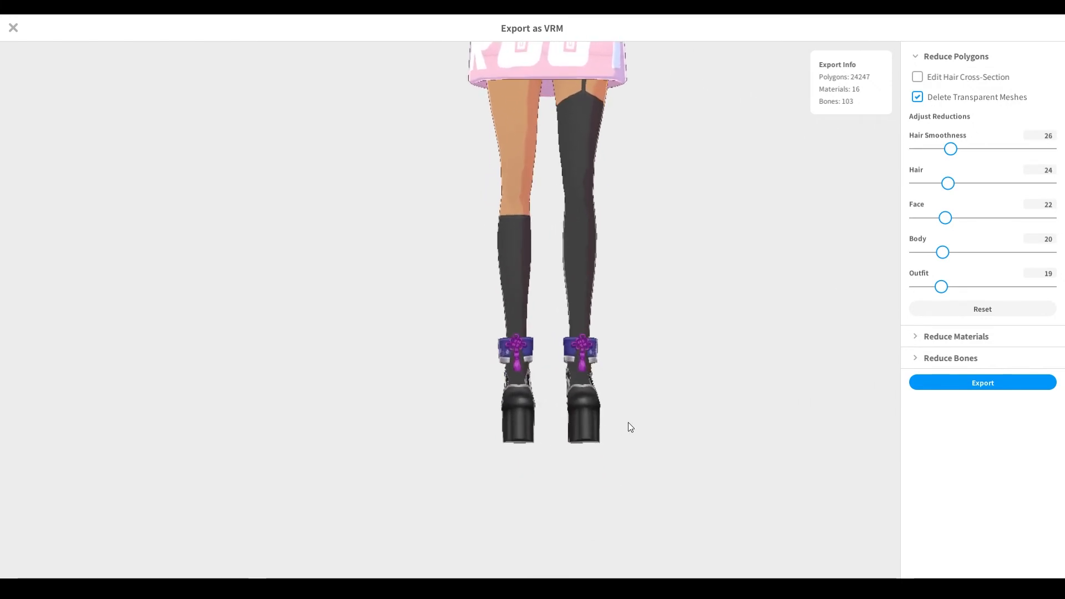
drag(677, 395, 692, 413)
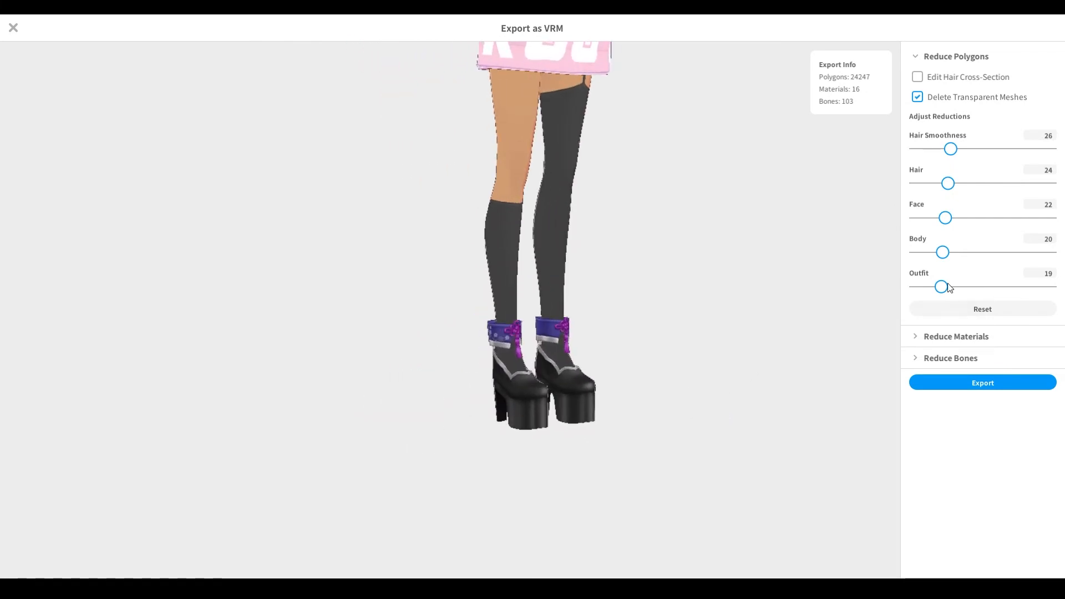
- Adjust the polygon reductions to Hair Smoothness 21, Hair 33, Face 83, Body 77 and Outfit 43, and check the figure
drag(946, 287, 953, 253)
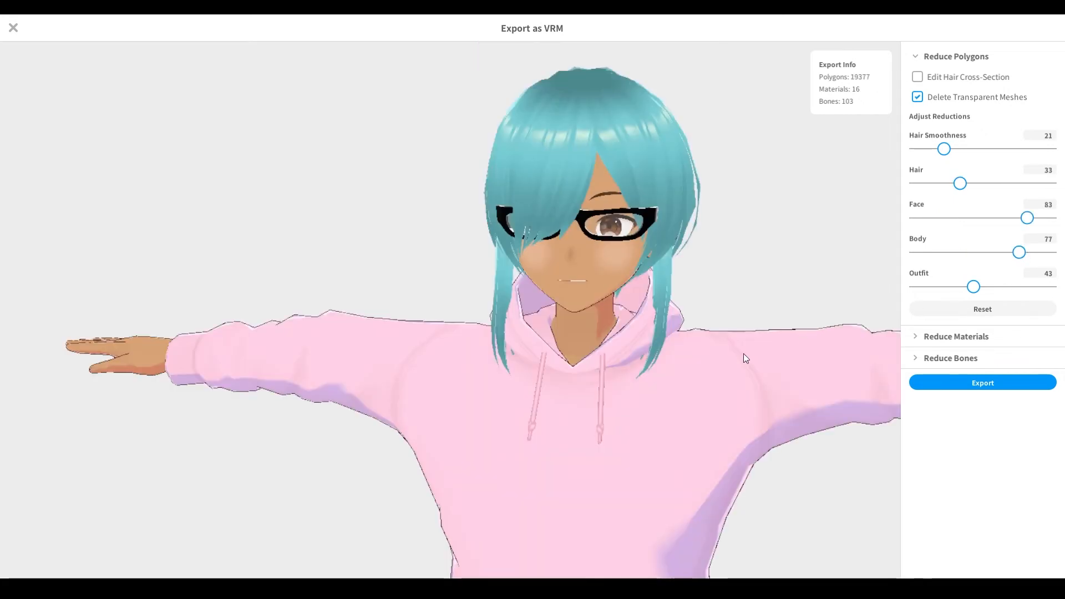
scroll(743, 354, down, 6)
middle_drag(653, 475, 657, 344)
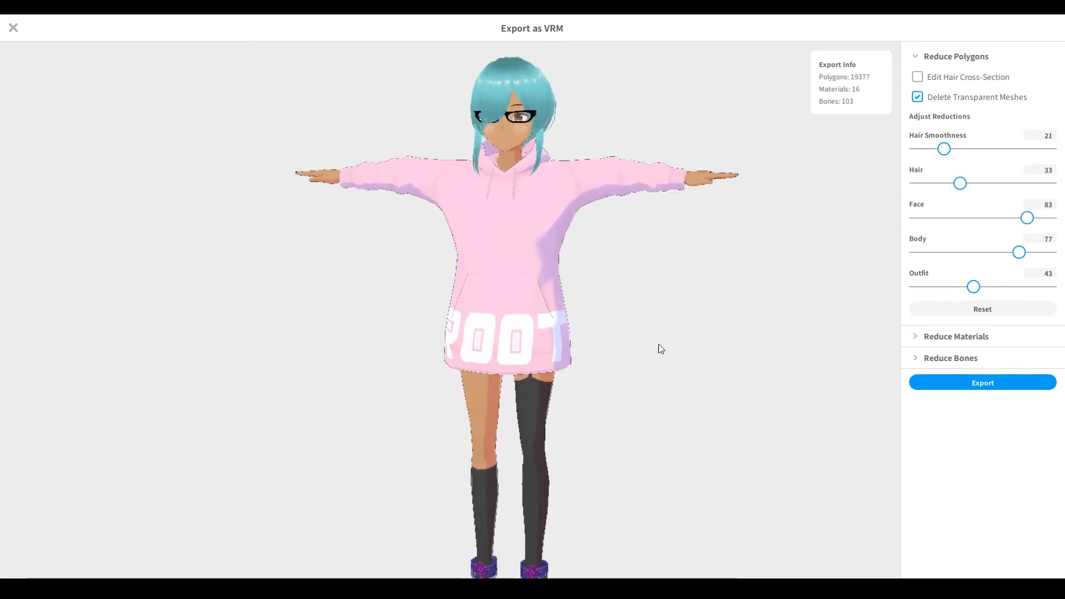
- Reduce the export to 8 materials with a 2048 x 2048 texture atlas, and set the hair bones to 44
click(917, 337)
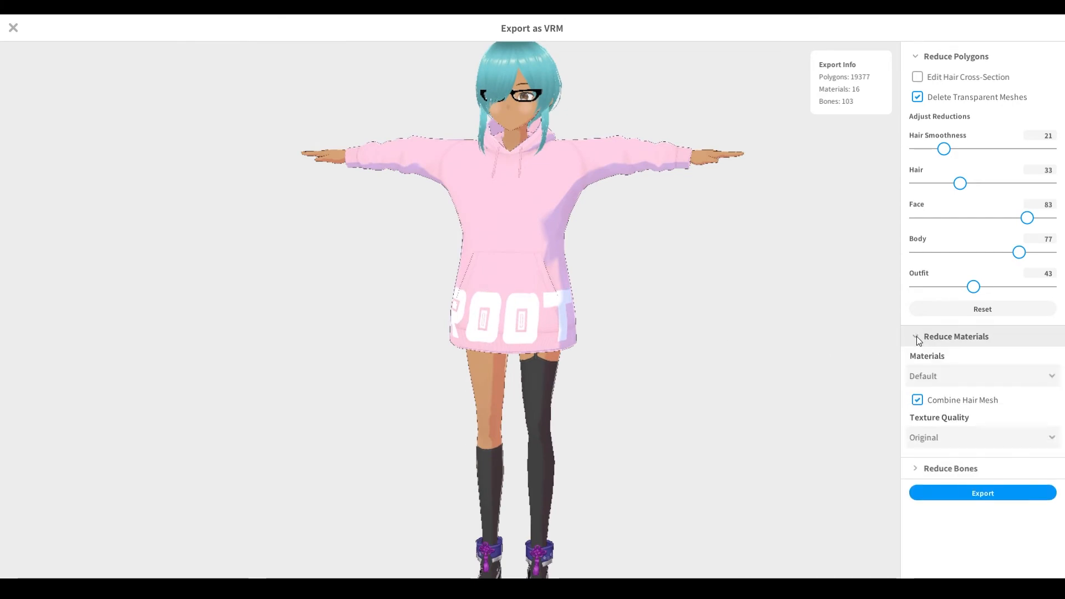
click(948, 377)
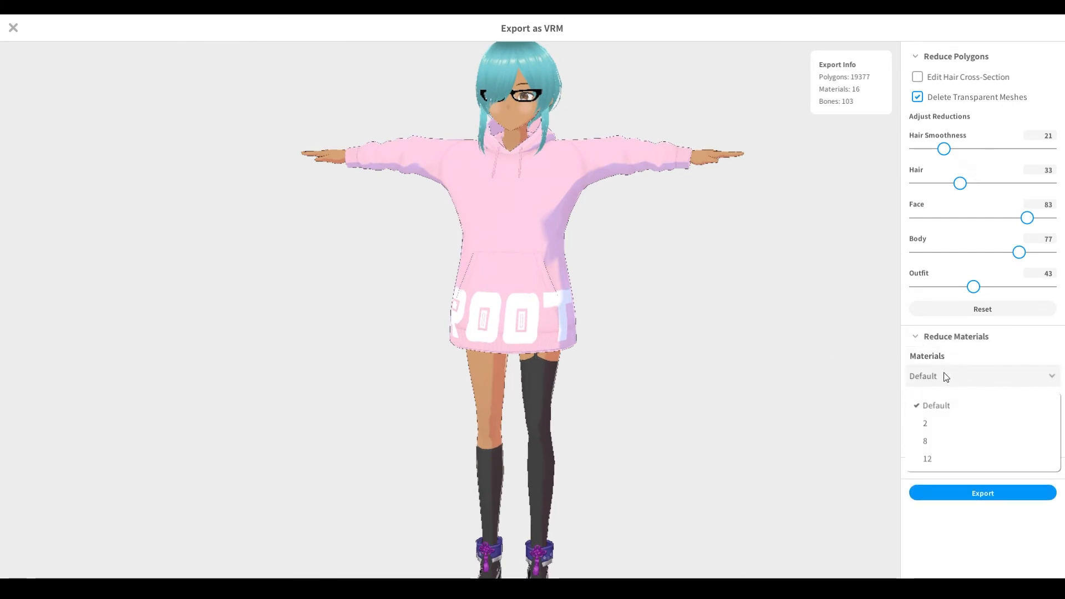
click(925, 442)
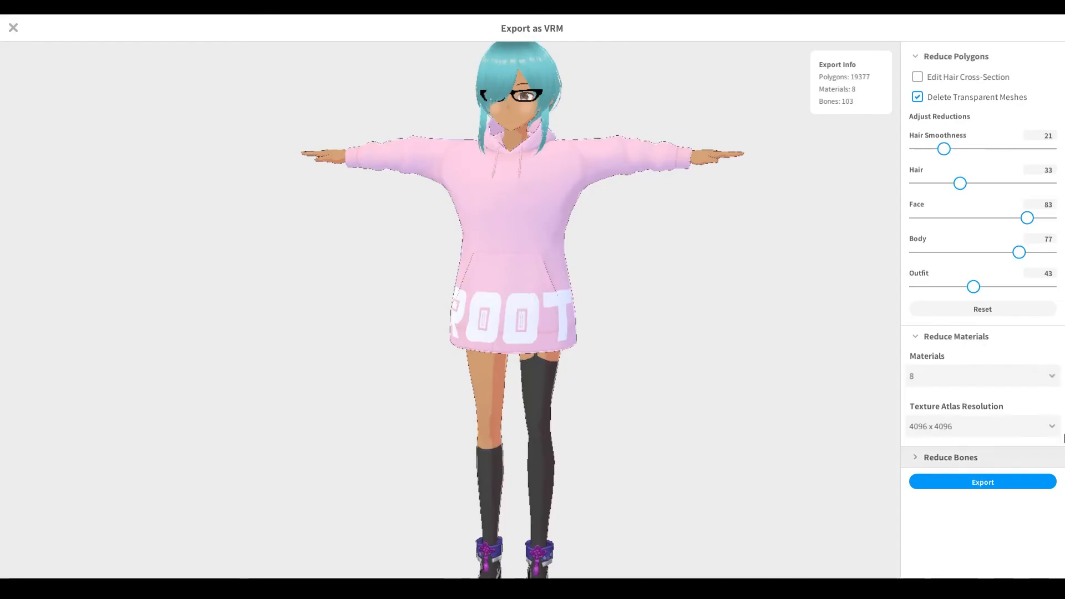
click(927, 426)
click(937, 475)
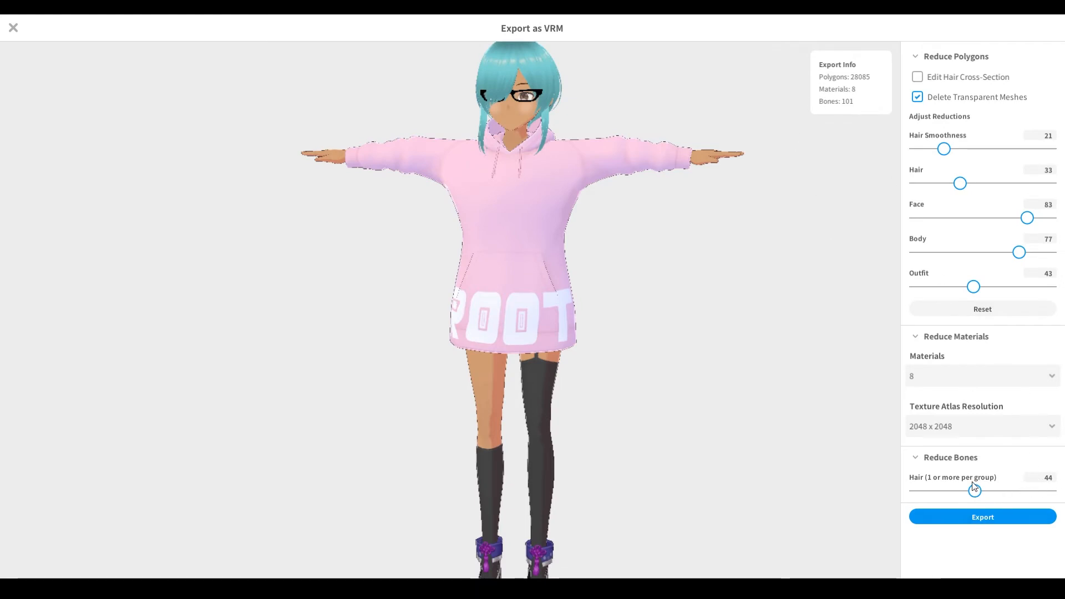
- Proceed to the VRM settings and set the avatar's version to 01
click(985, 511)
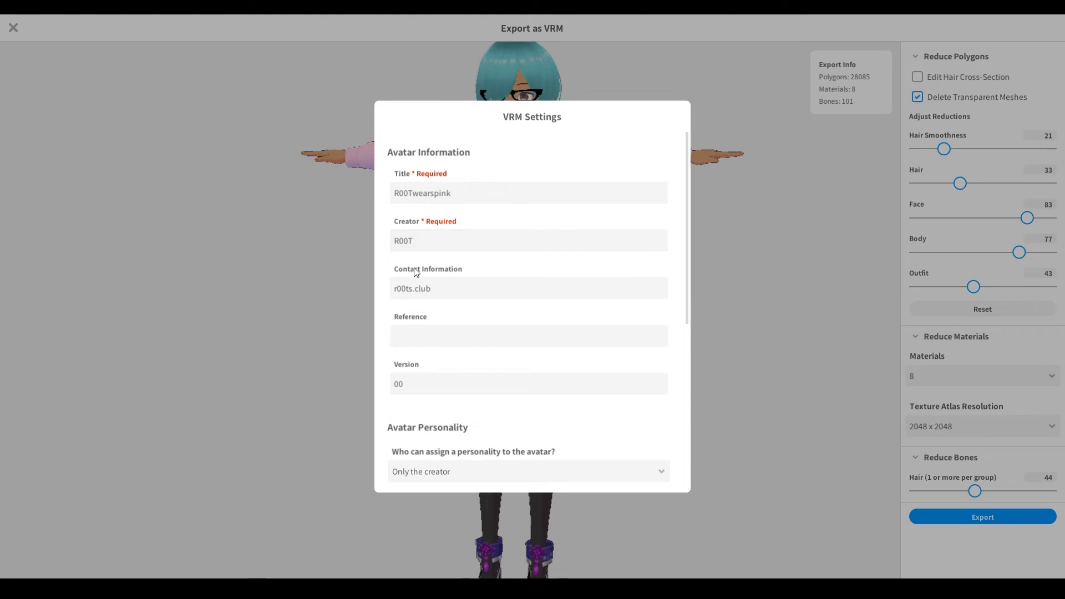
scroll(414, 267, down, 3)
scroll(444, 233, up, 3)
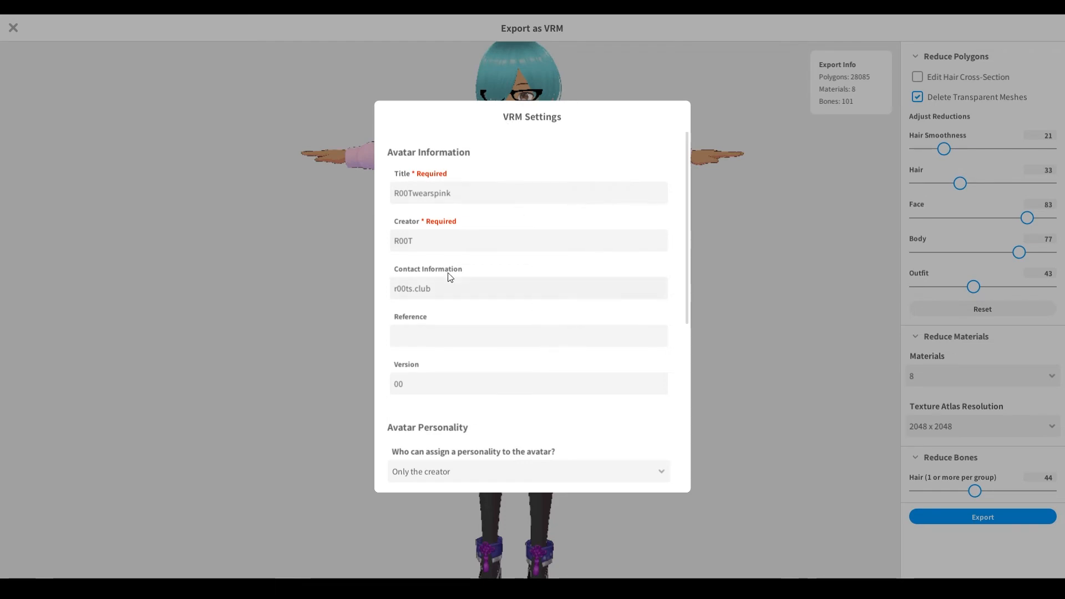
scroll(494, 336, down, 1)
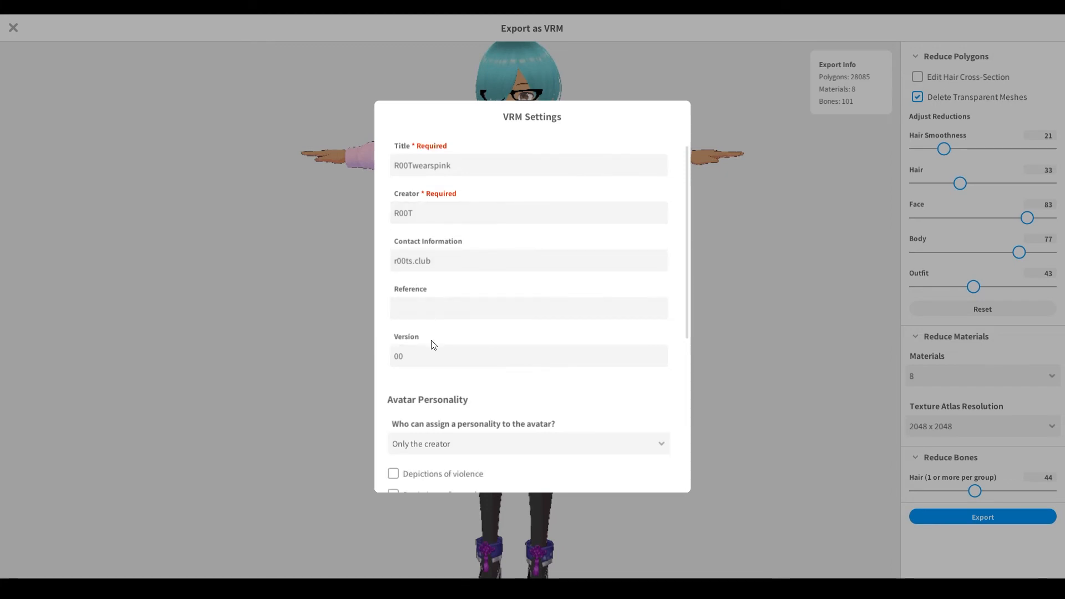
scroll(433, 345, down, 1)
click(425, 323)
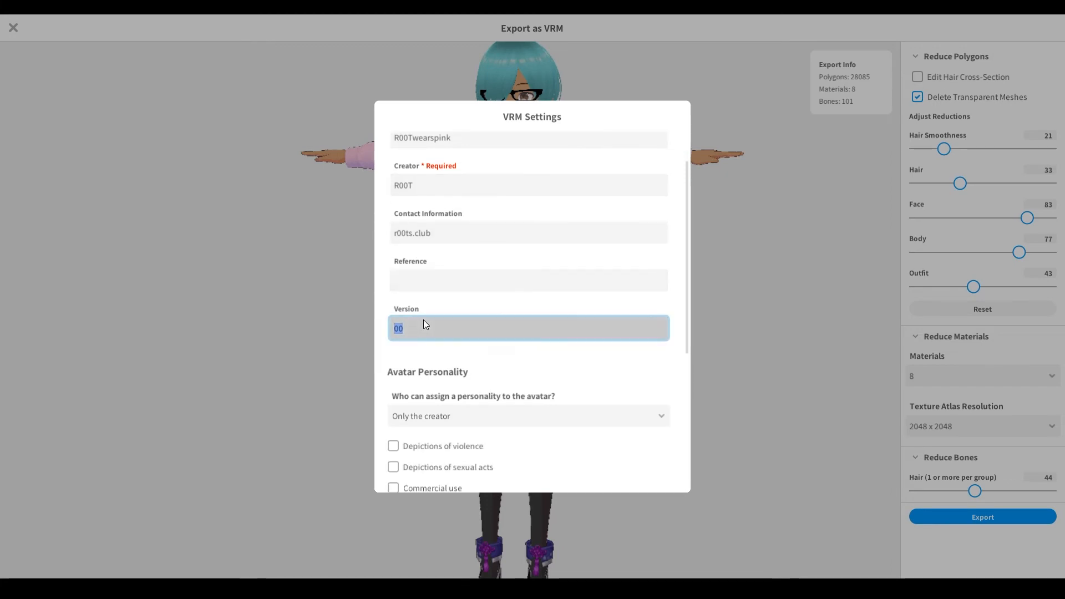
click(424, 324)
key(BackSpace)
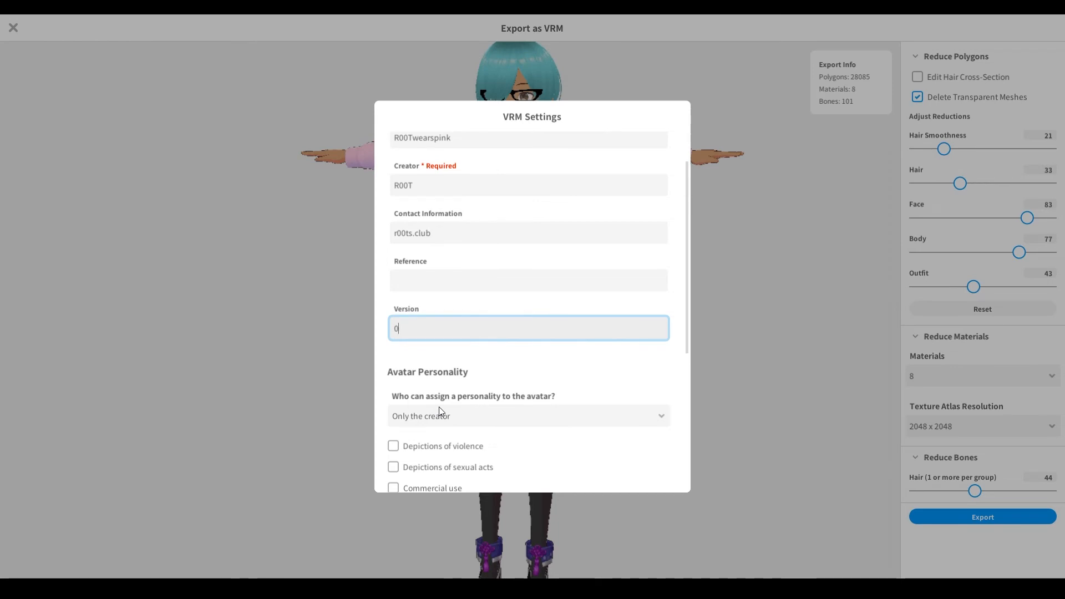
text(1)
scroll(549, 389, down, 1)
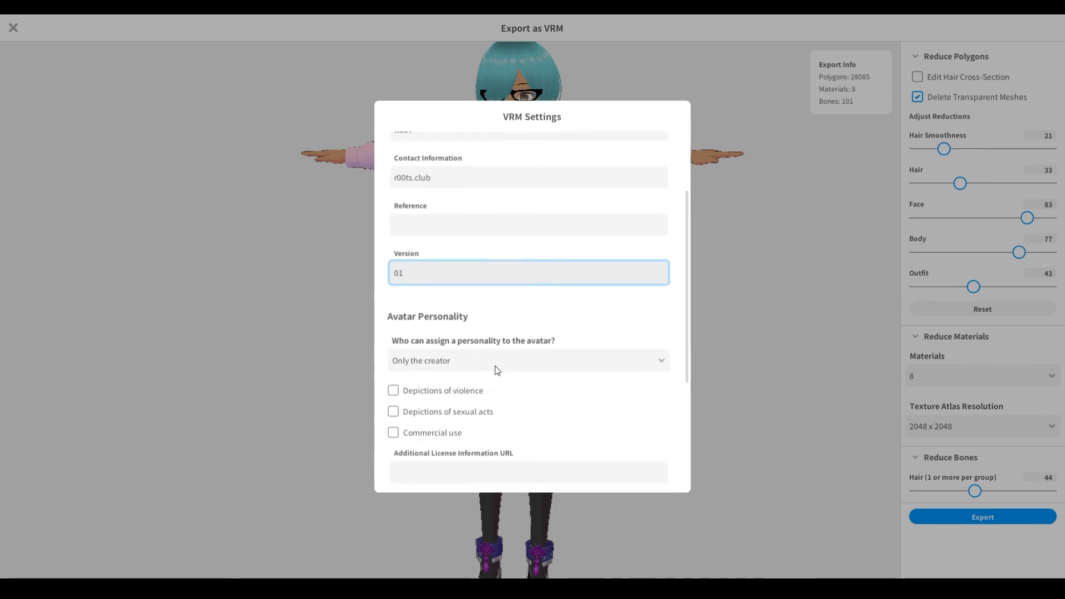
- Review the avatar information, personality permissions and redistribution license, and export the avatar as VRM
scroll(528, 387, up, 2)
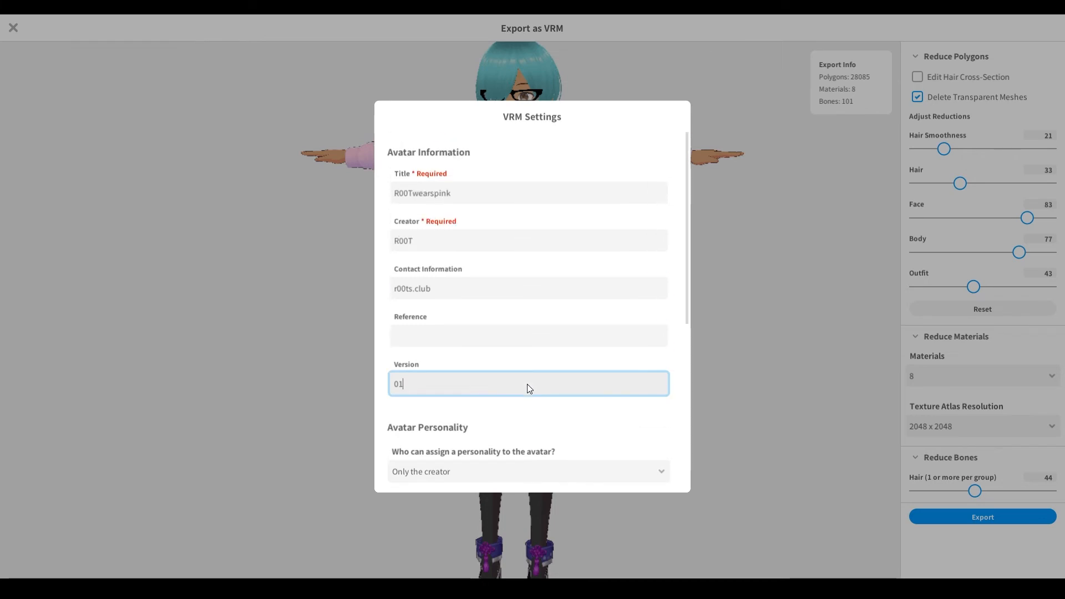
scroll(528, 387, down, 1)
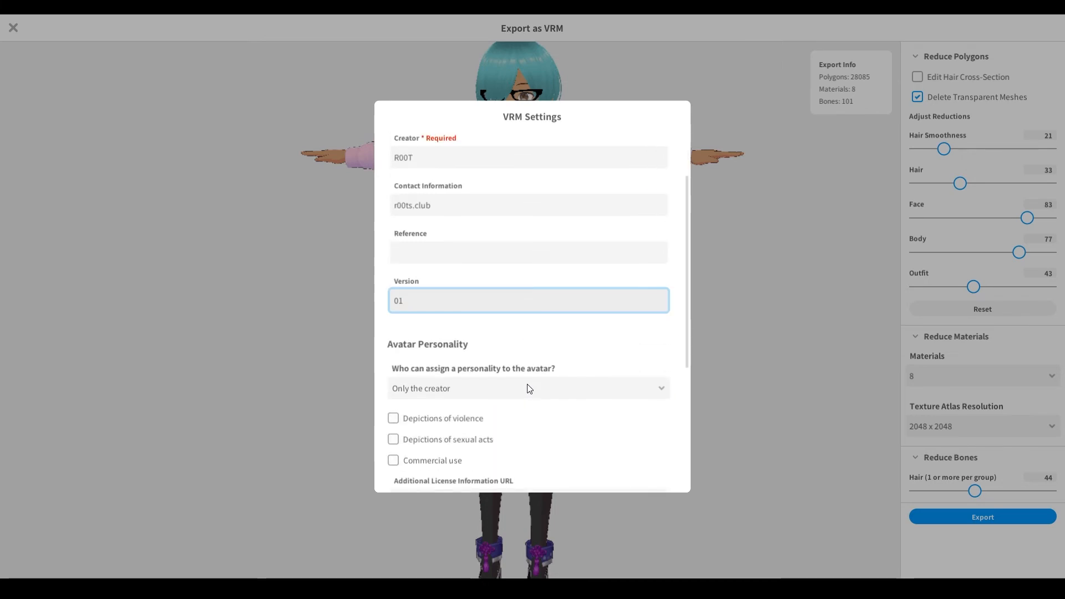
scroll(527, 389, down, 3)
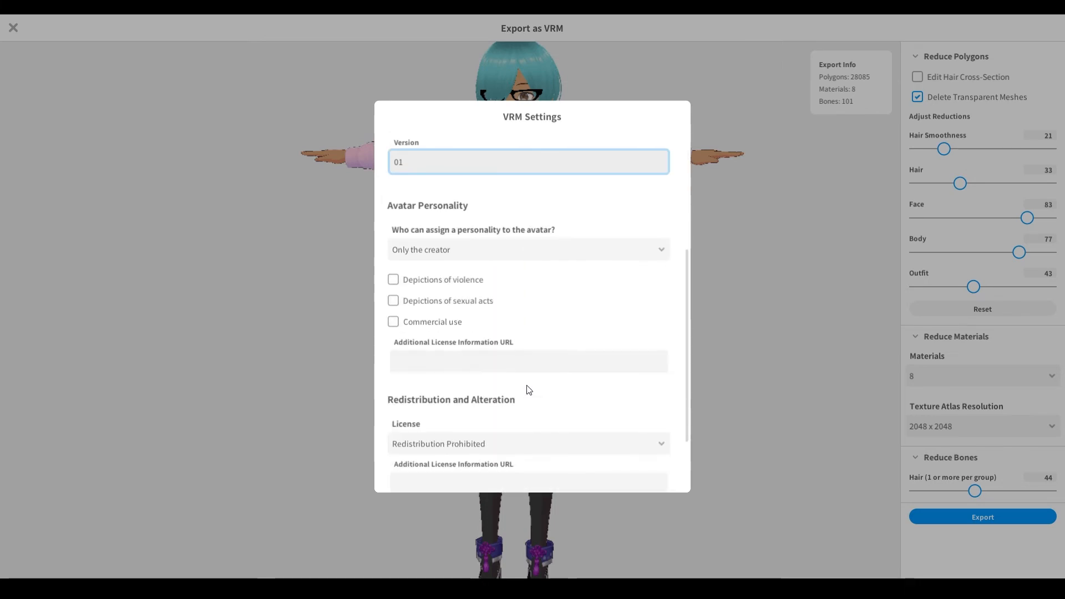
scroll(513, 376, down, 2)
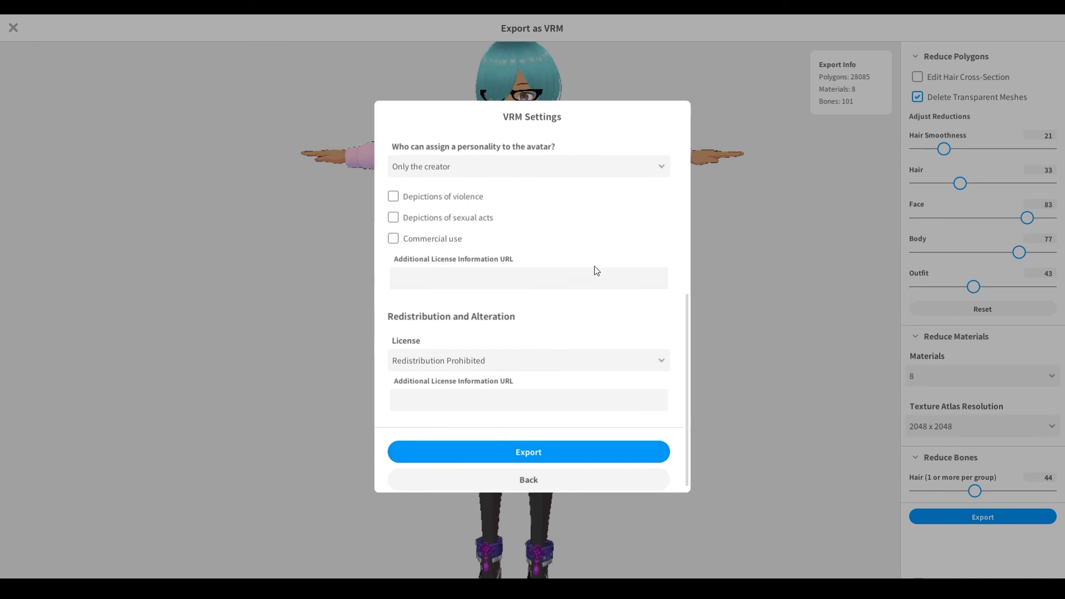
click(514, 451)
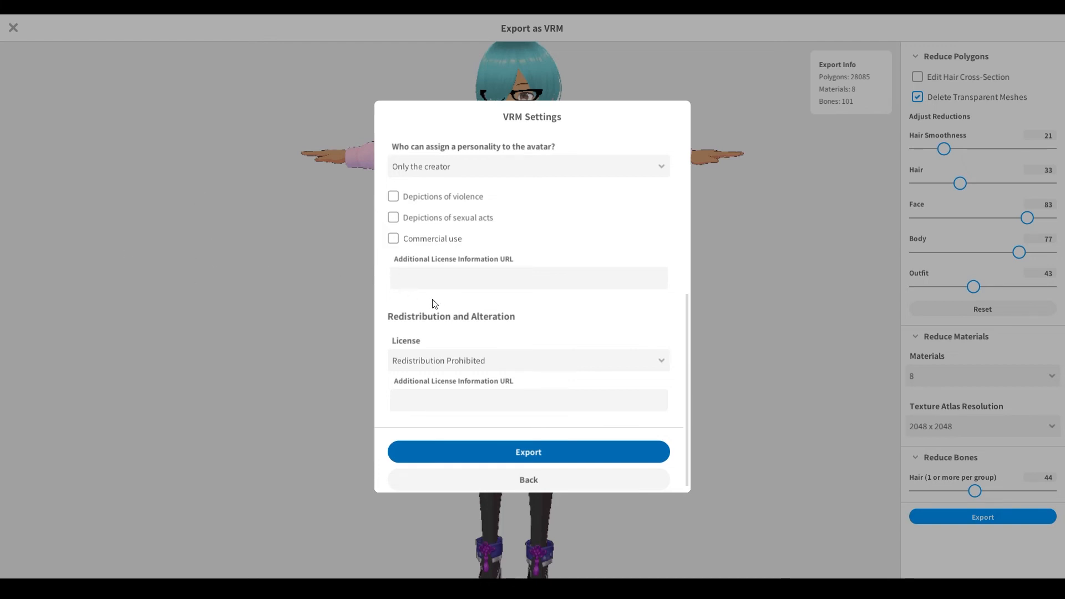
click(615, 451)
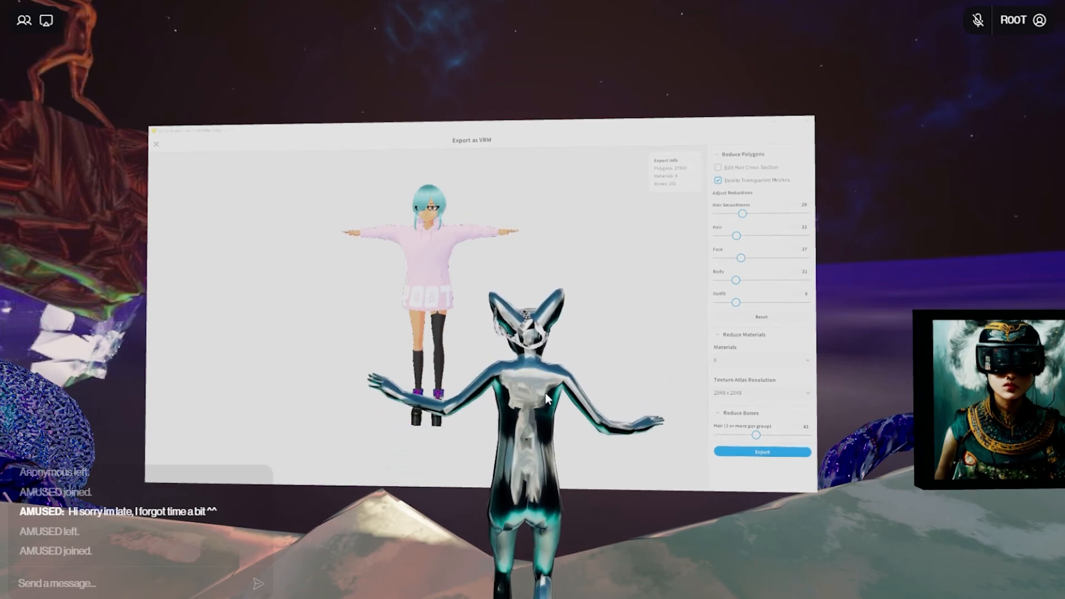
- Switch to the Hyperfy world and unmute the microphone
click(643, 324)
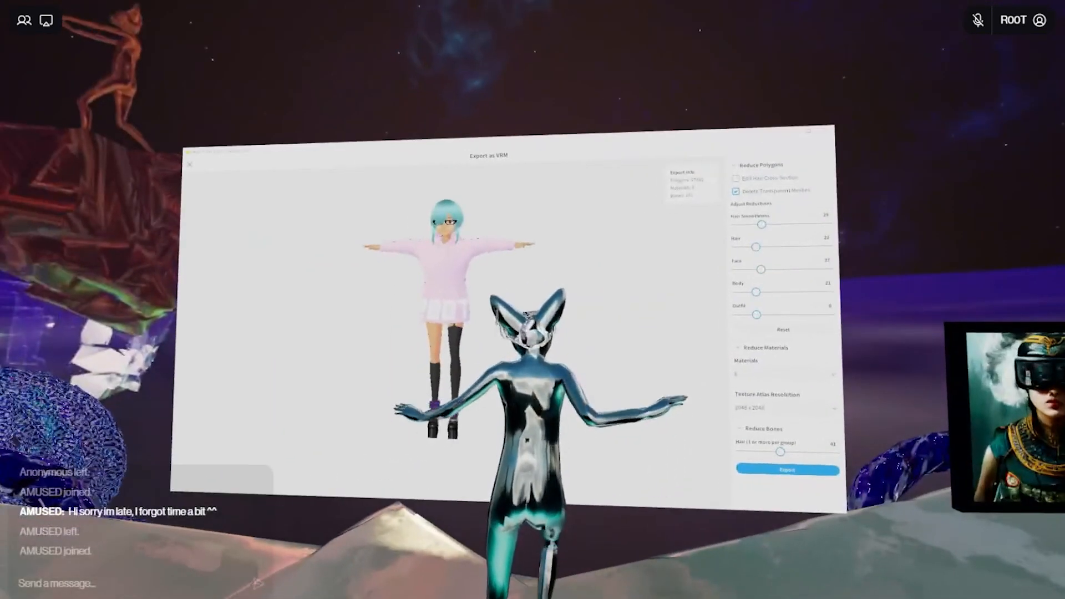
click(1001, 26)
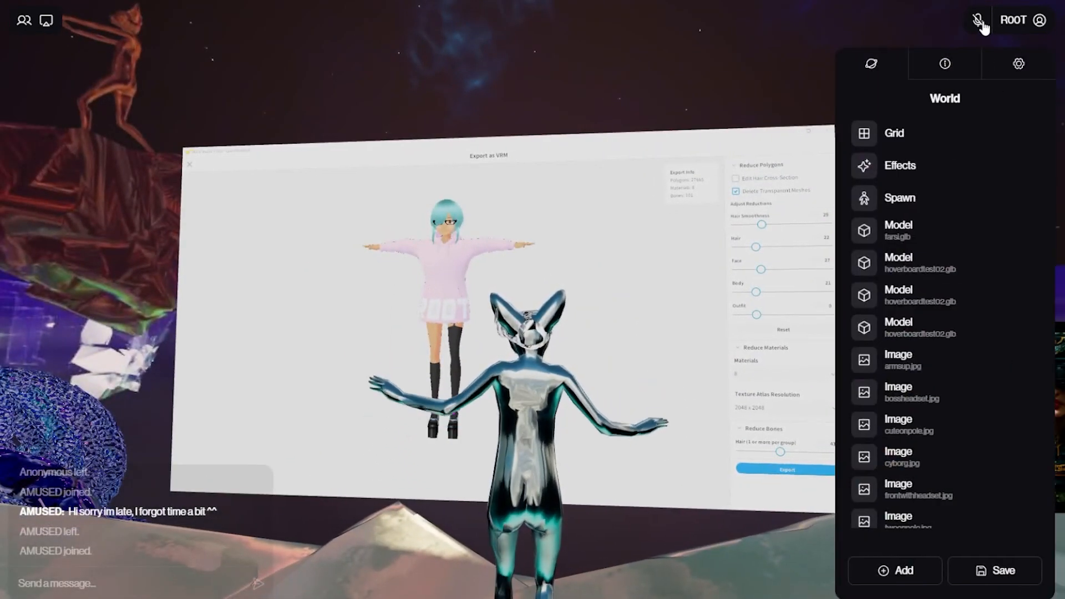
click(978, 20)
click(737, 151)
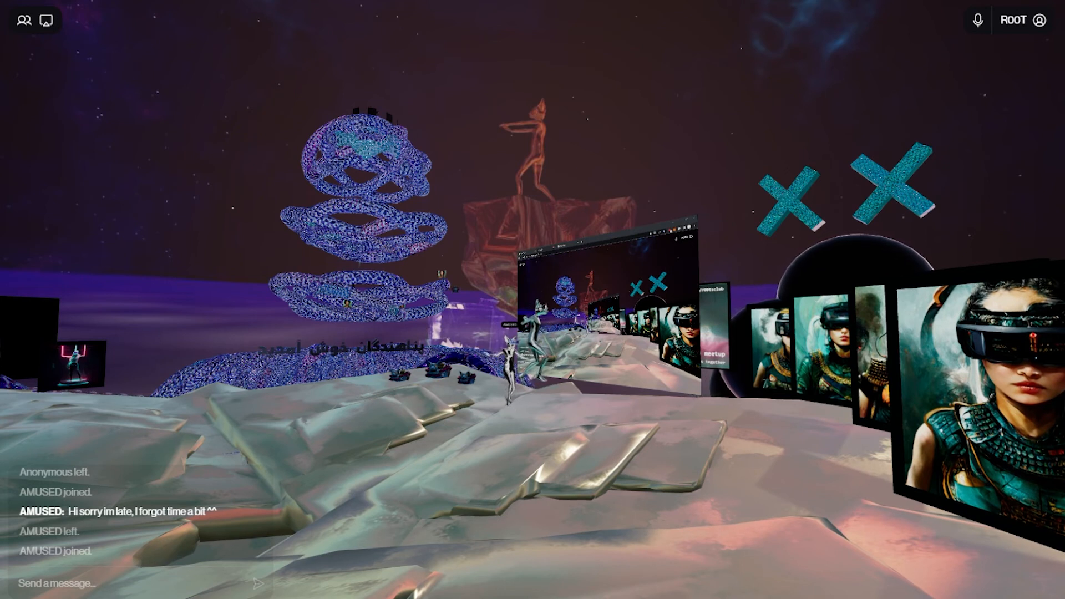
- Load the exported avatar into the Hyperfy world and examine its triangle, skinned mesh and texture size stats
key(Tab)
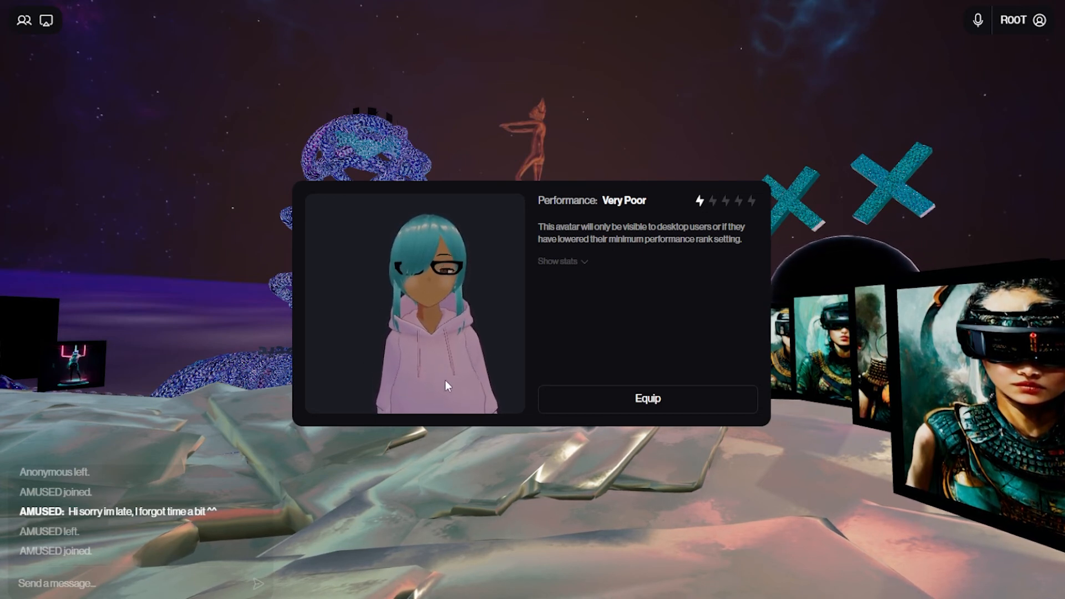
click(571, 262)
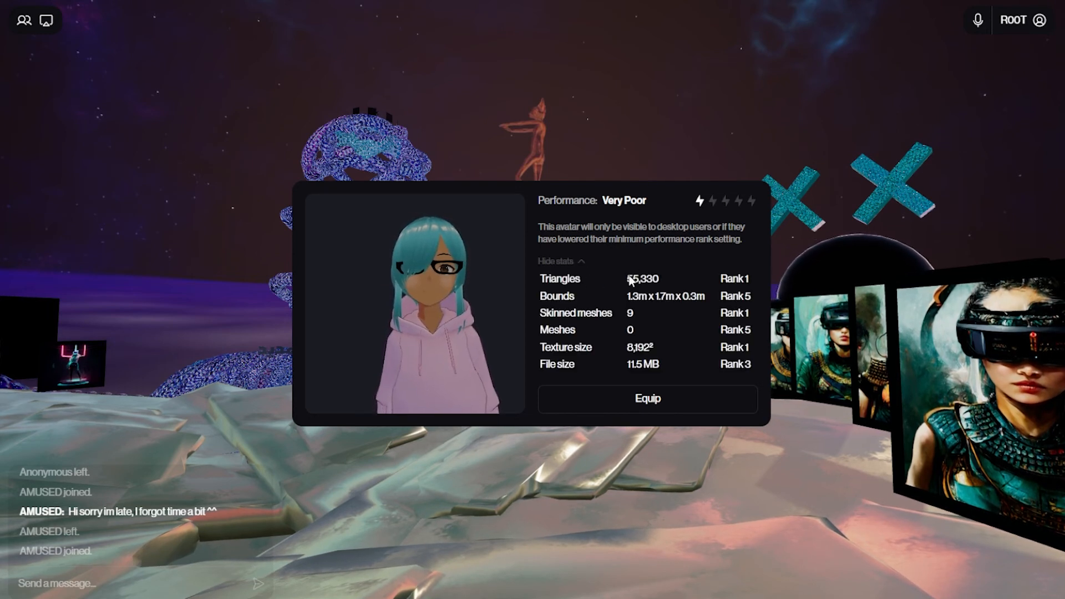
drag(626, 278, 661, 279)
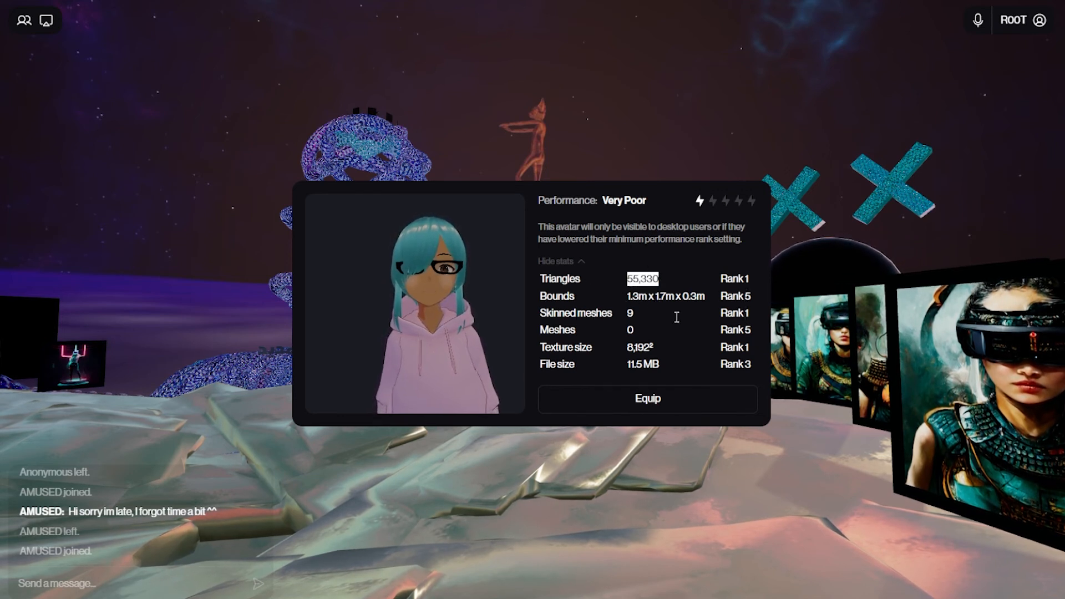
double_click(630, 314)
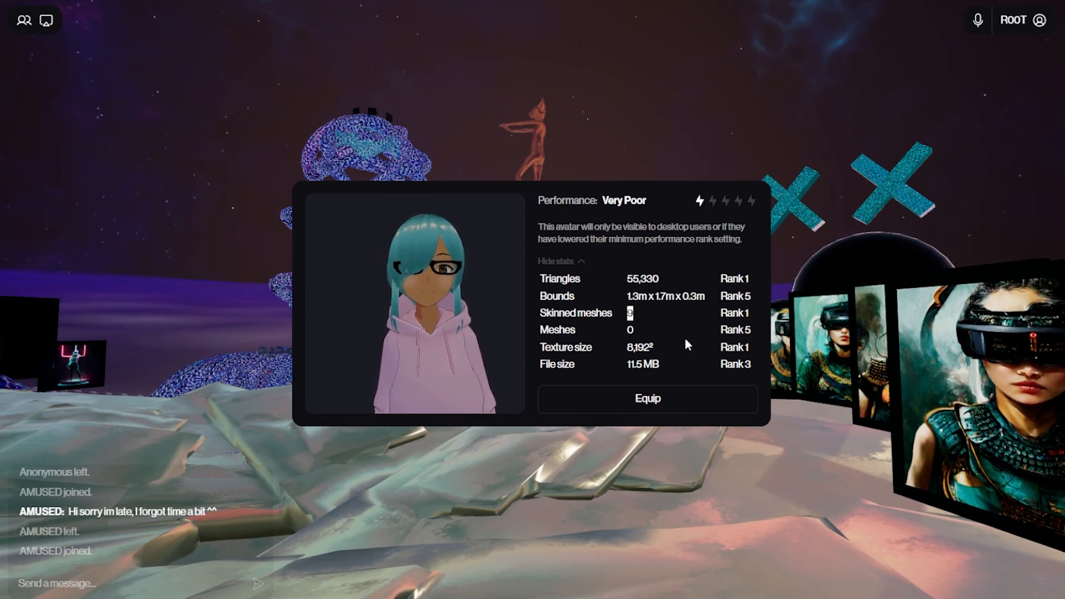
drag(752, 316, 547, 316)
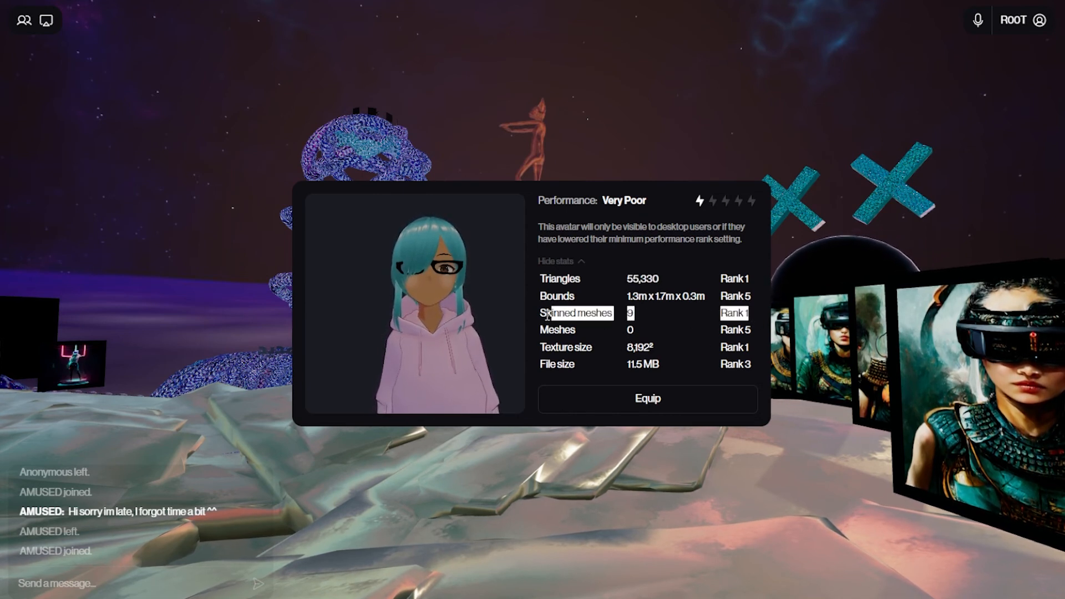
drag(755, 350, 537, 347)
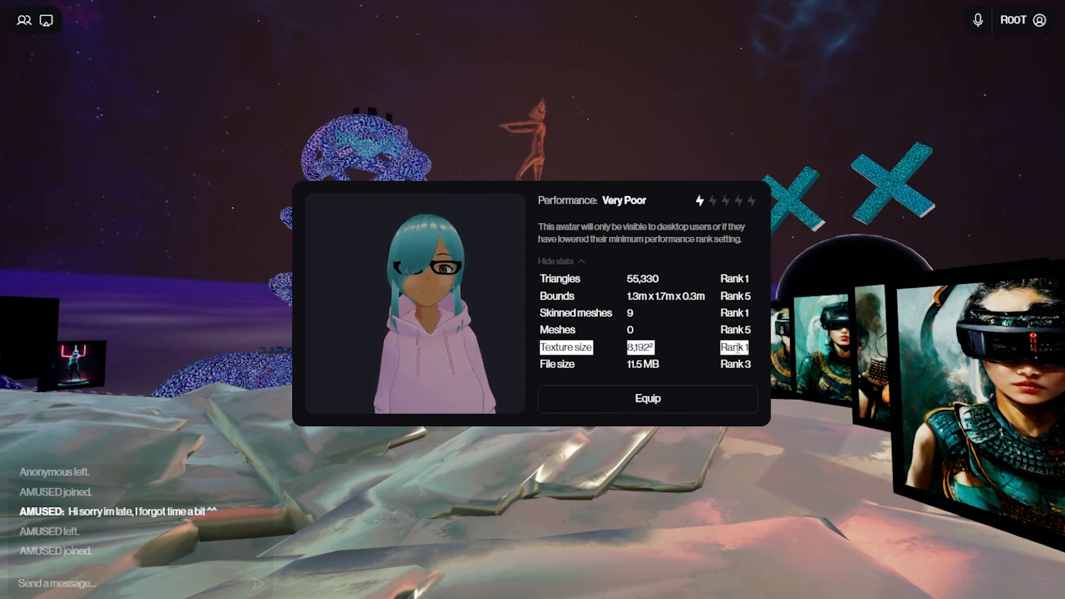
click(637, 231)
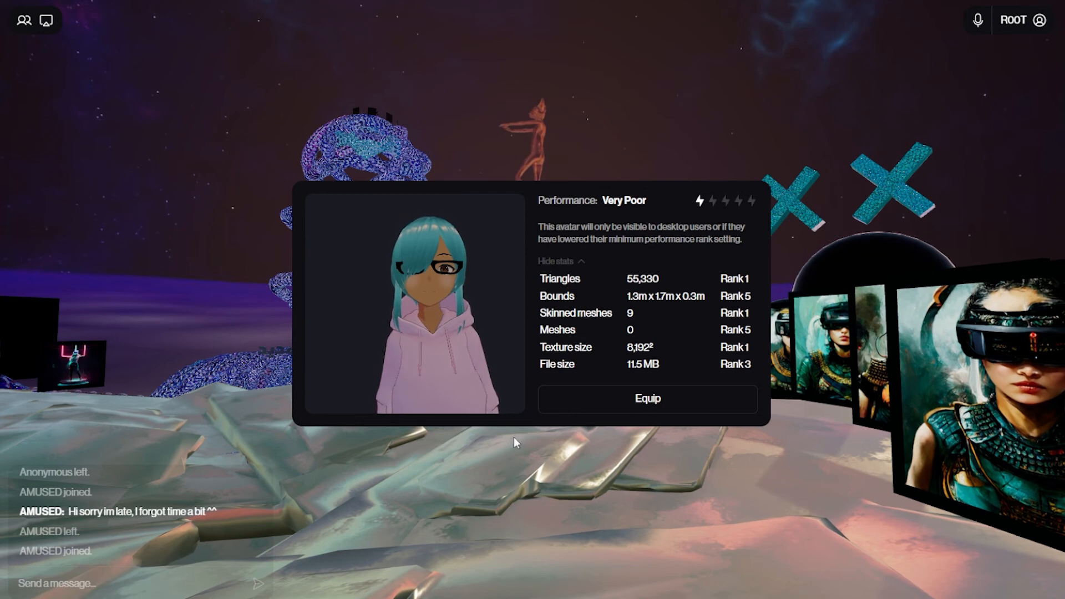
- Equip the new avatar and try it out by walking and jumping around the world, viewing it up close and from afar
click(669, 405)
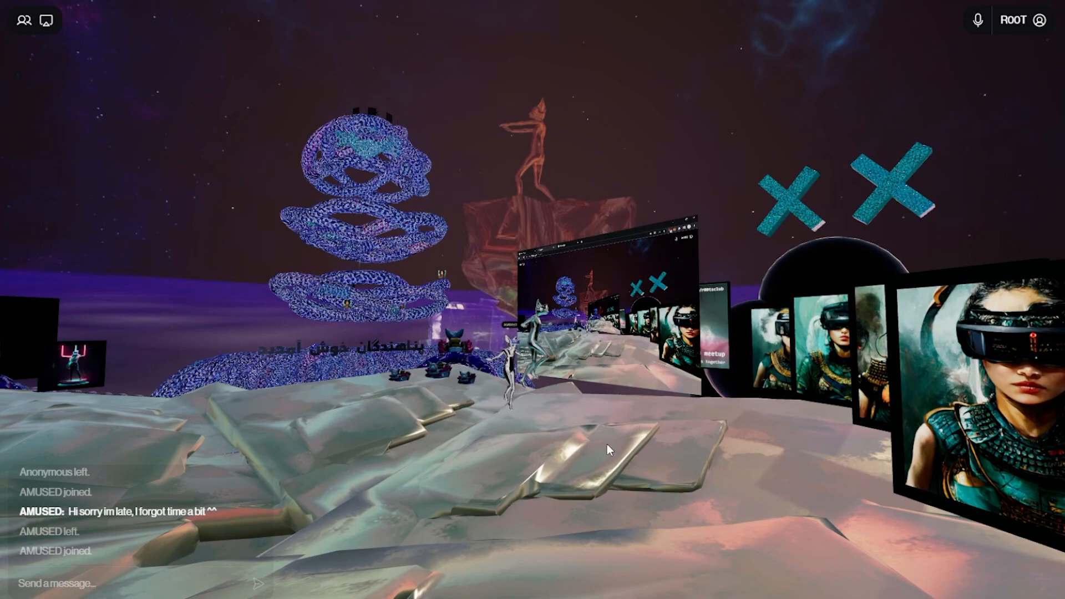
click(554, 372)
key(w)
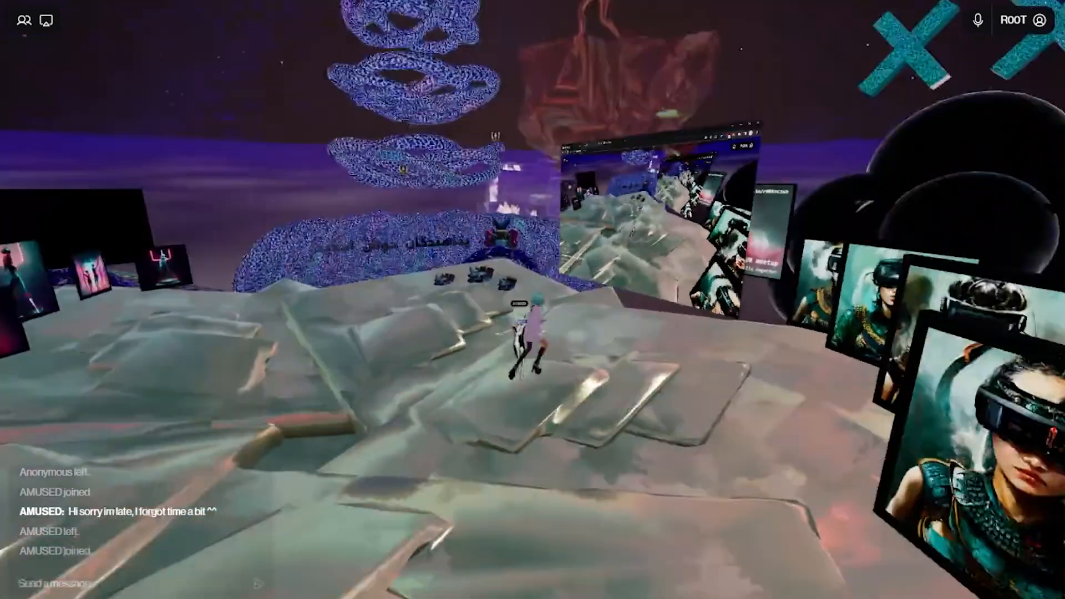
scroll(533, 299, down, 3)
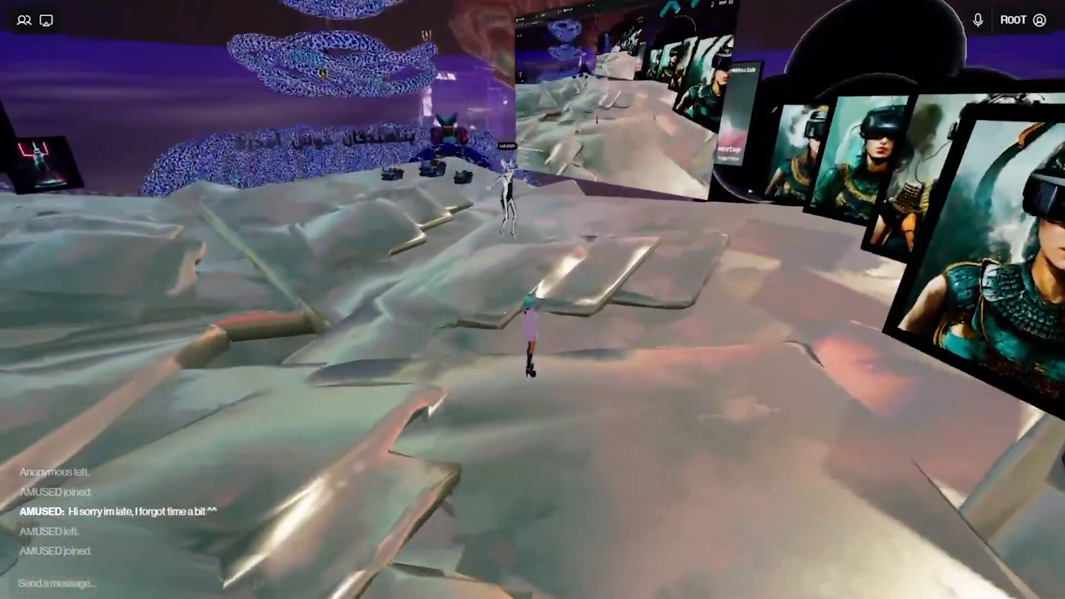
key(w)
scroll(532, 300, up, 5)
scroll(533, 299, down, 3)
scroll(532, 300, up, 3)
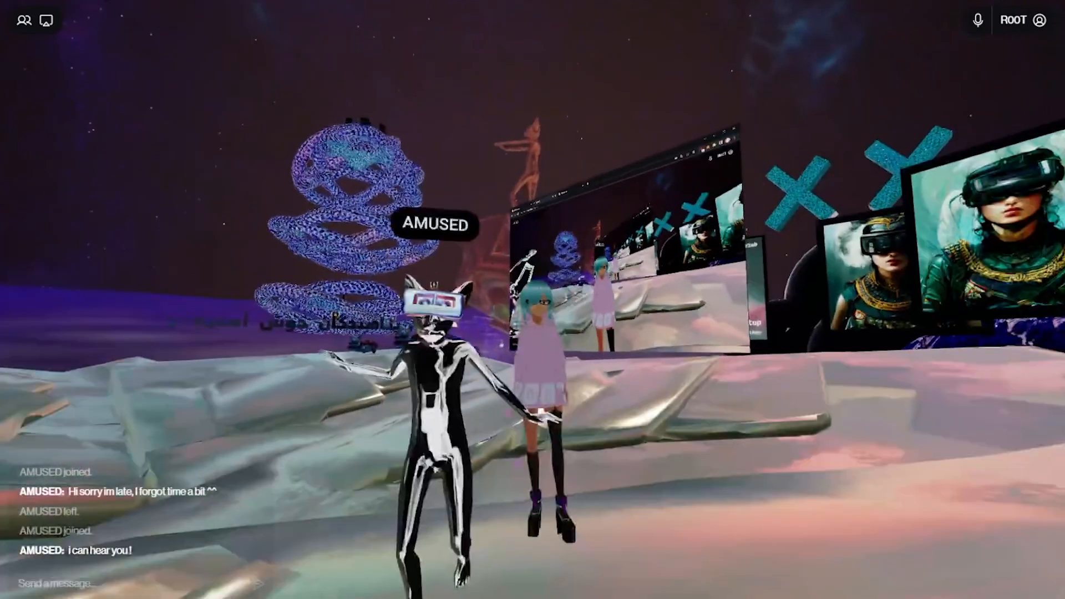
key(space)
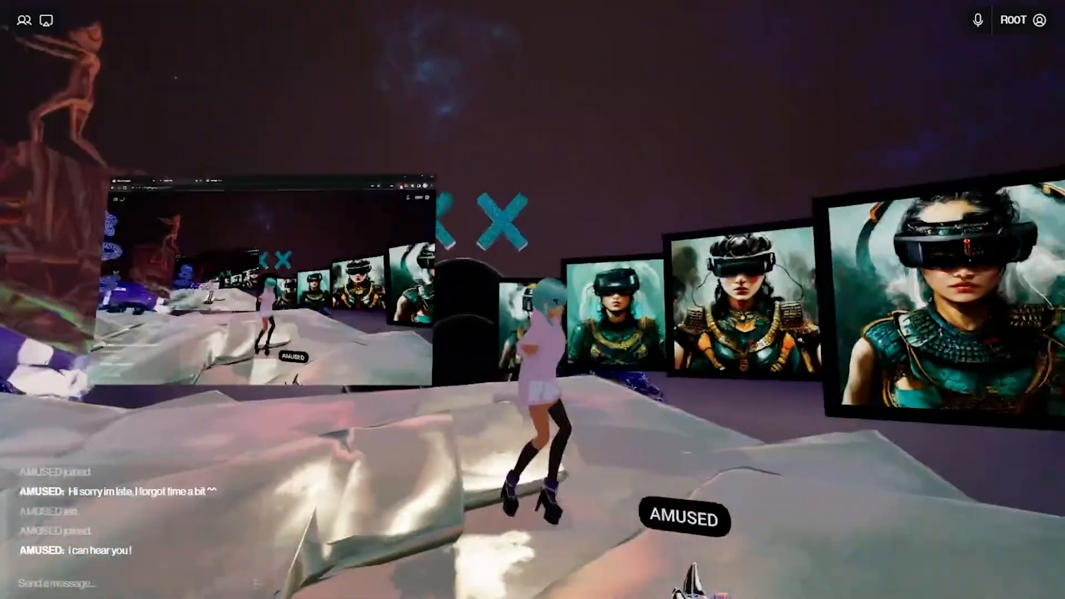
key(space)
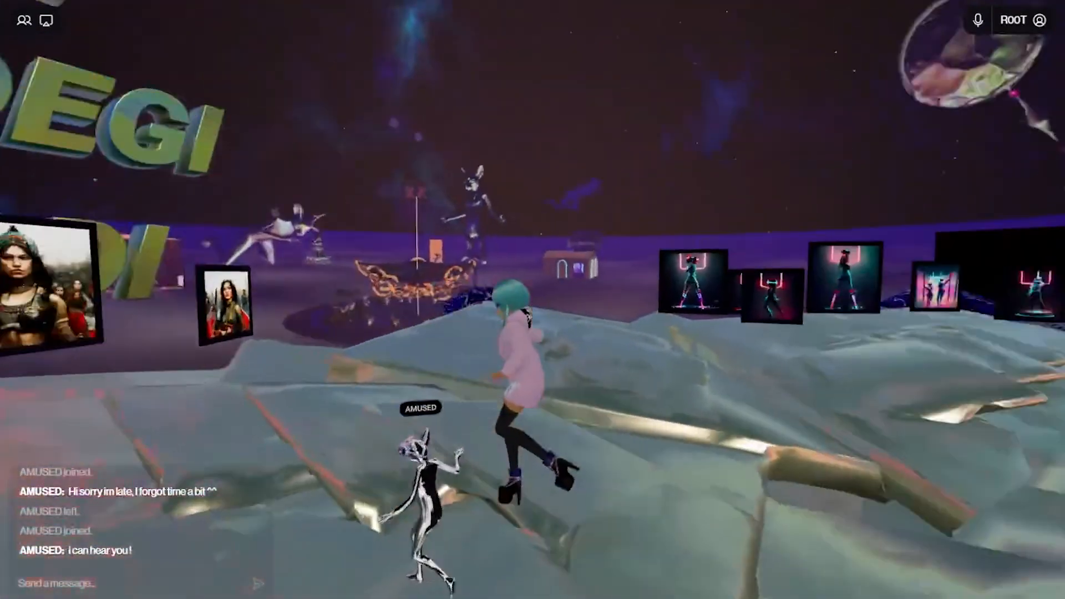
scroll(533, 299, down, 2)
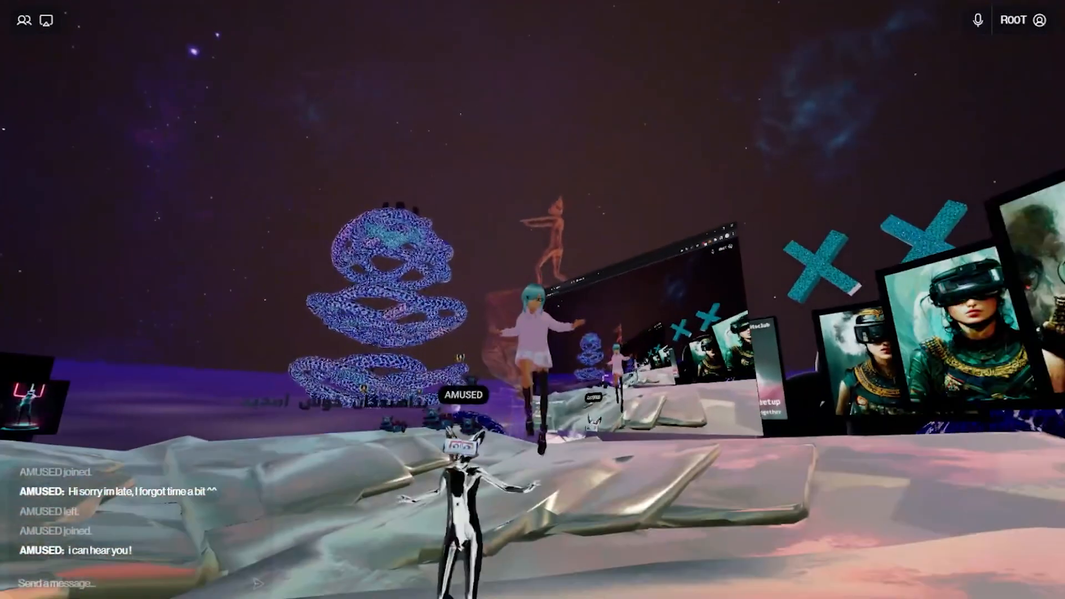